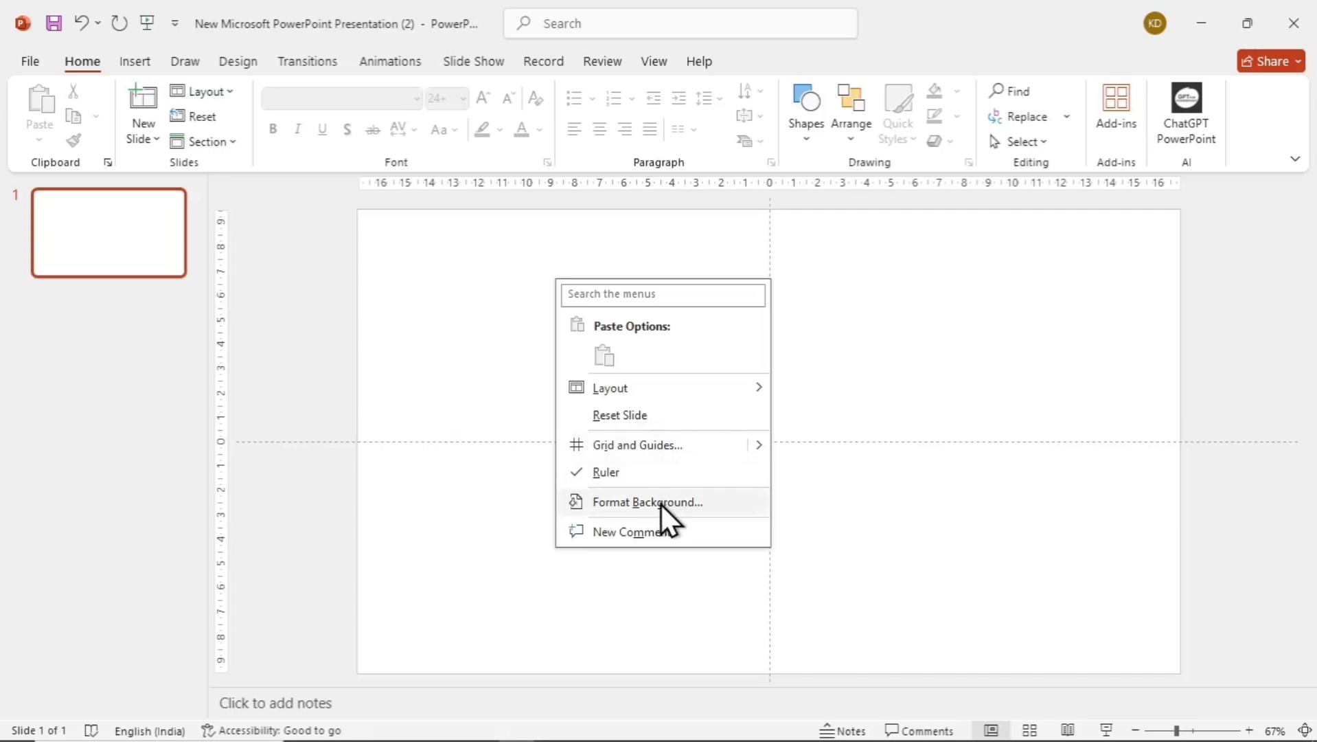
- Switch the slide background to a radial gradient fill, removing one middle gradient stop
left_click(660, 504)
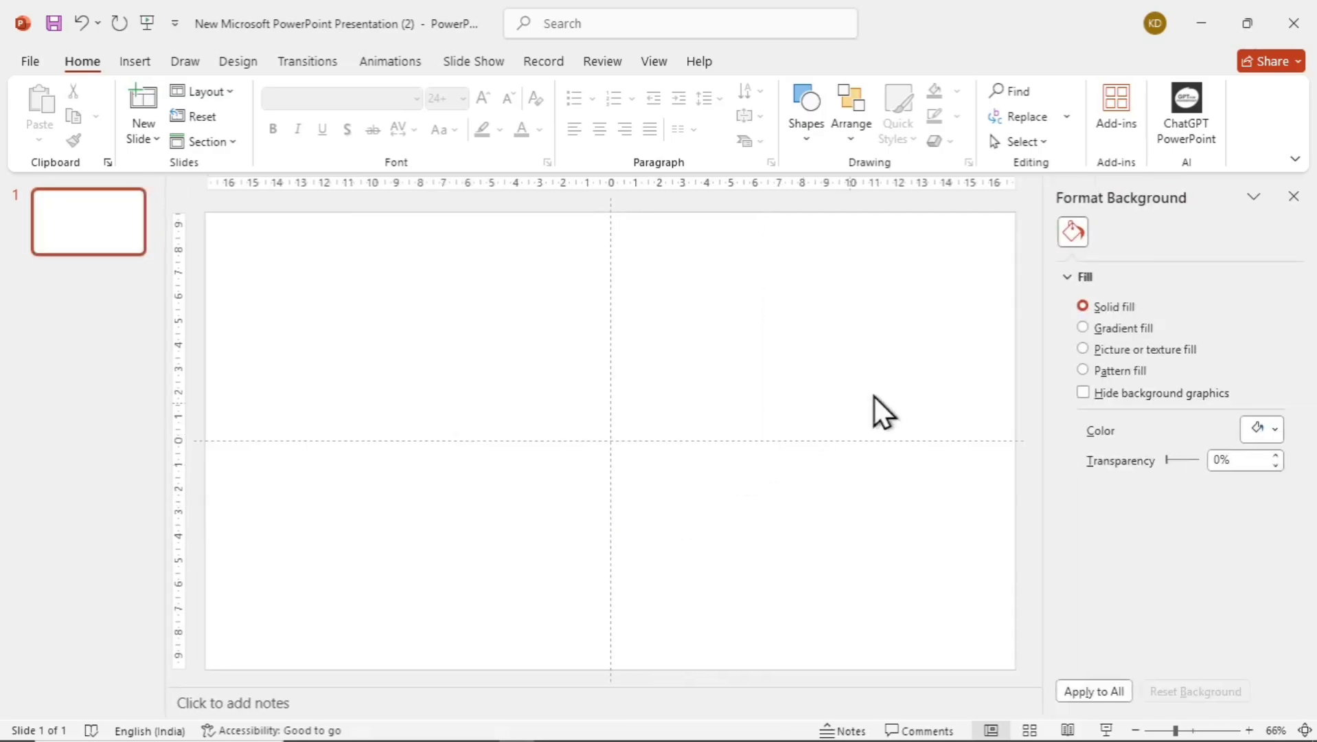
left_click(1084, 327)
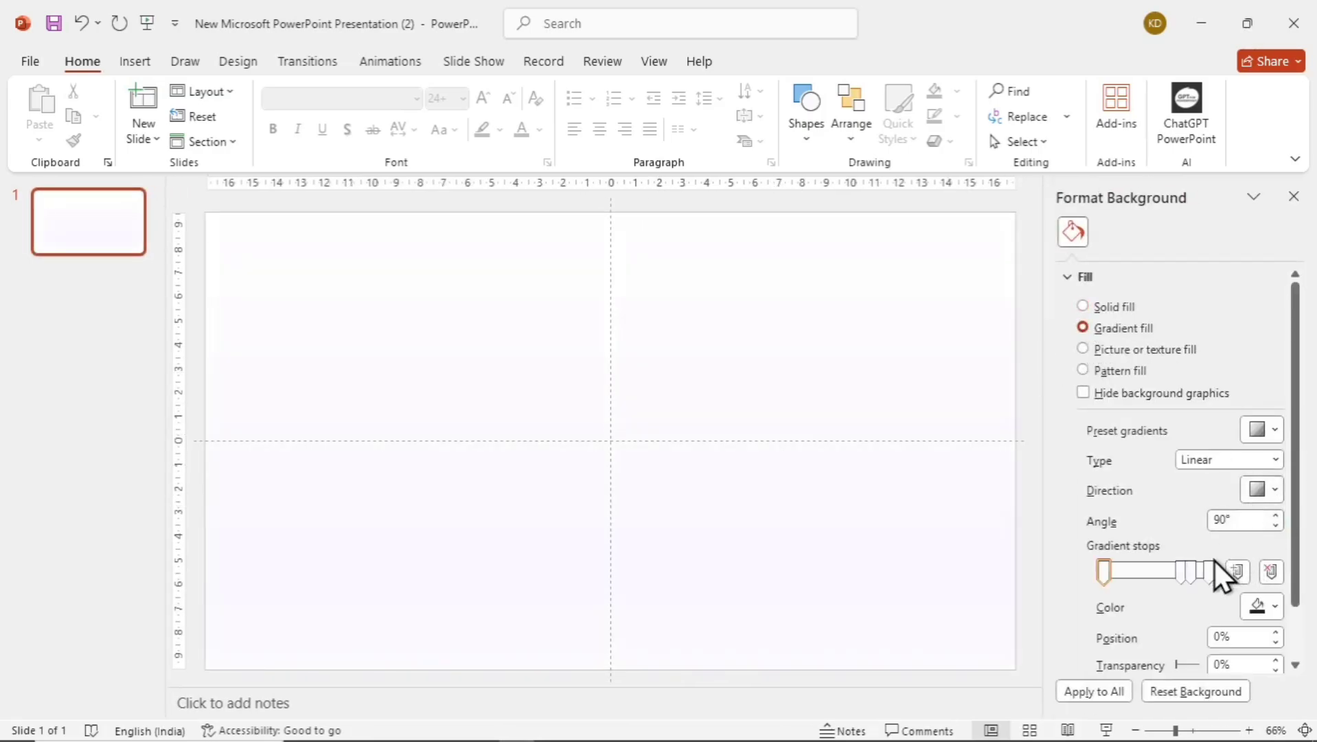
left_click(1194, 568)
left_click_drag(1189, 562, 1185, 531)
left_click(1273, 458)
left_click(1225, 500)
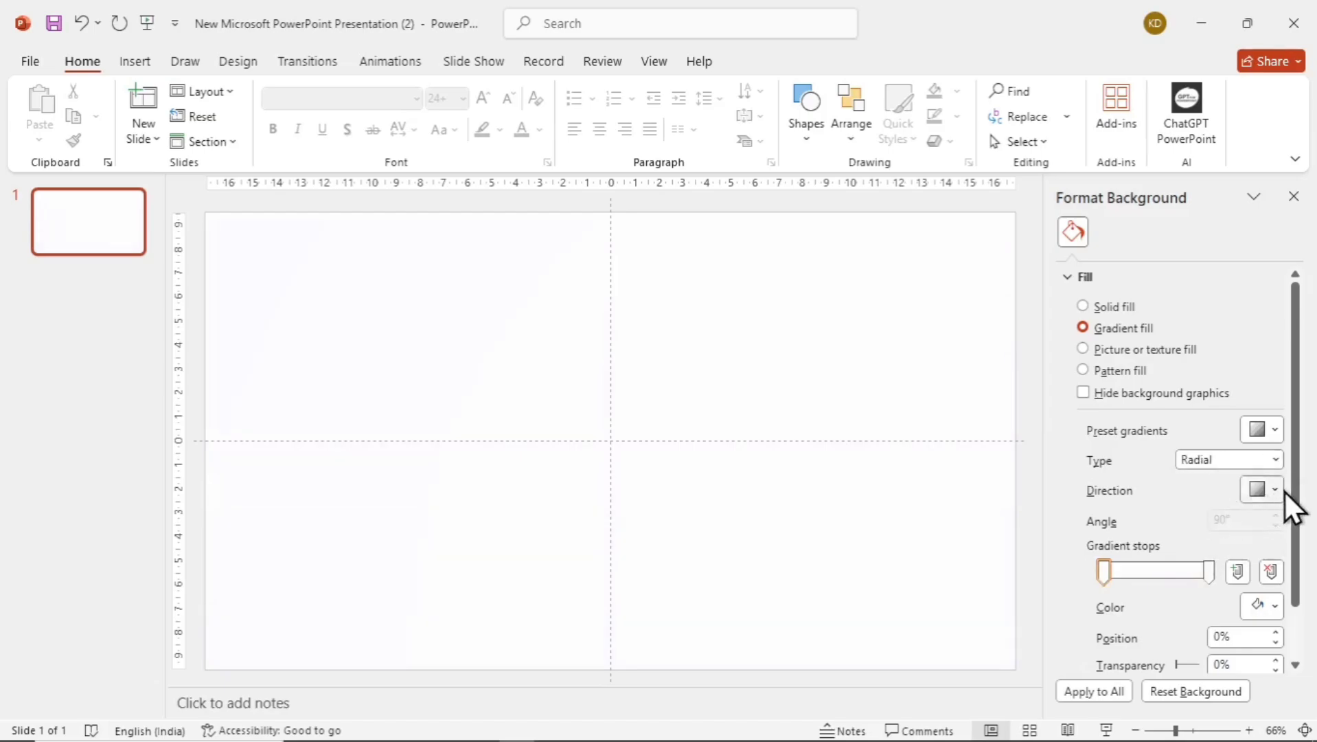
left_click(1280, 492)
left_click(1212, 526)
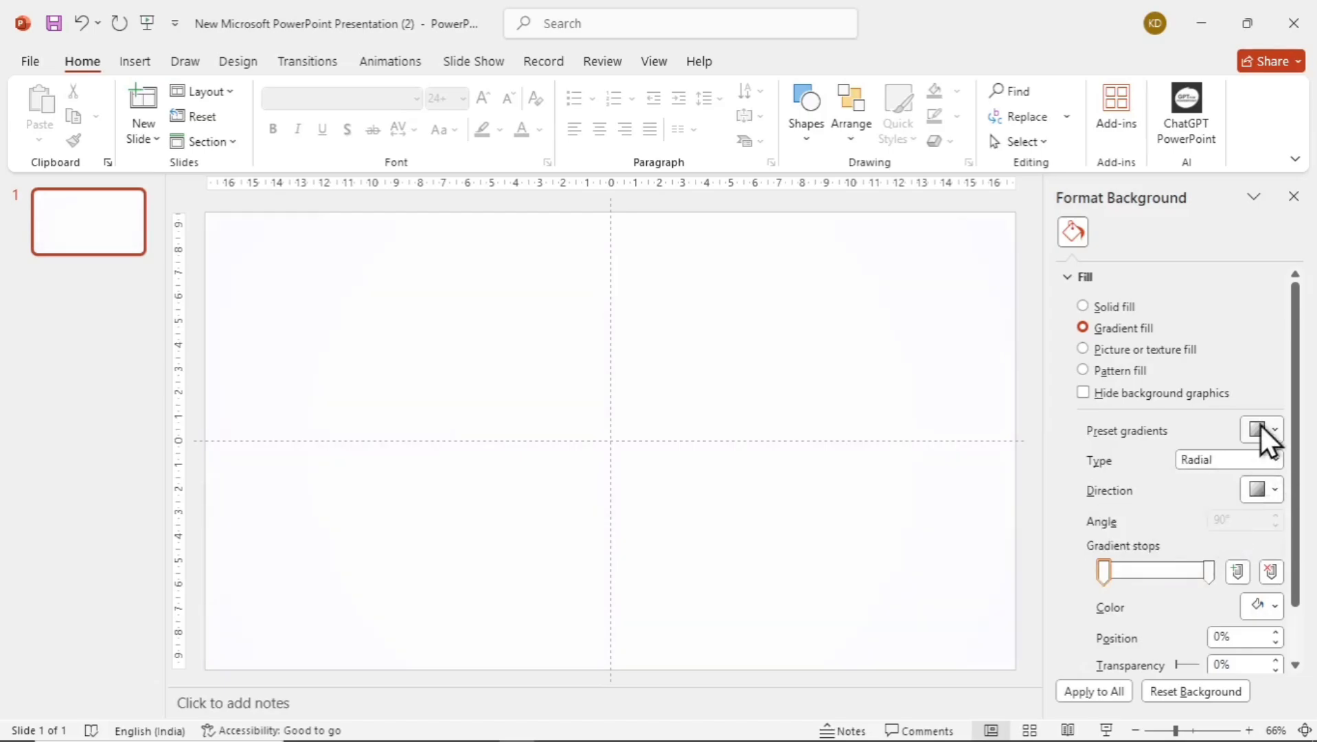
- Set both the right and left gradient stops to dark purple
left_click(1210, 571)
left_click(1267, 601)
left_click(1164, 451)
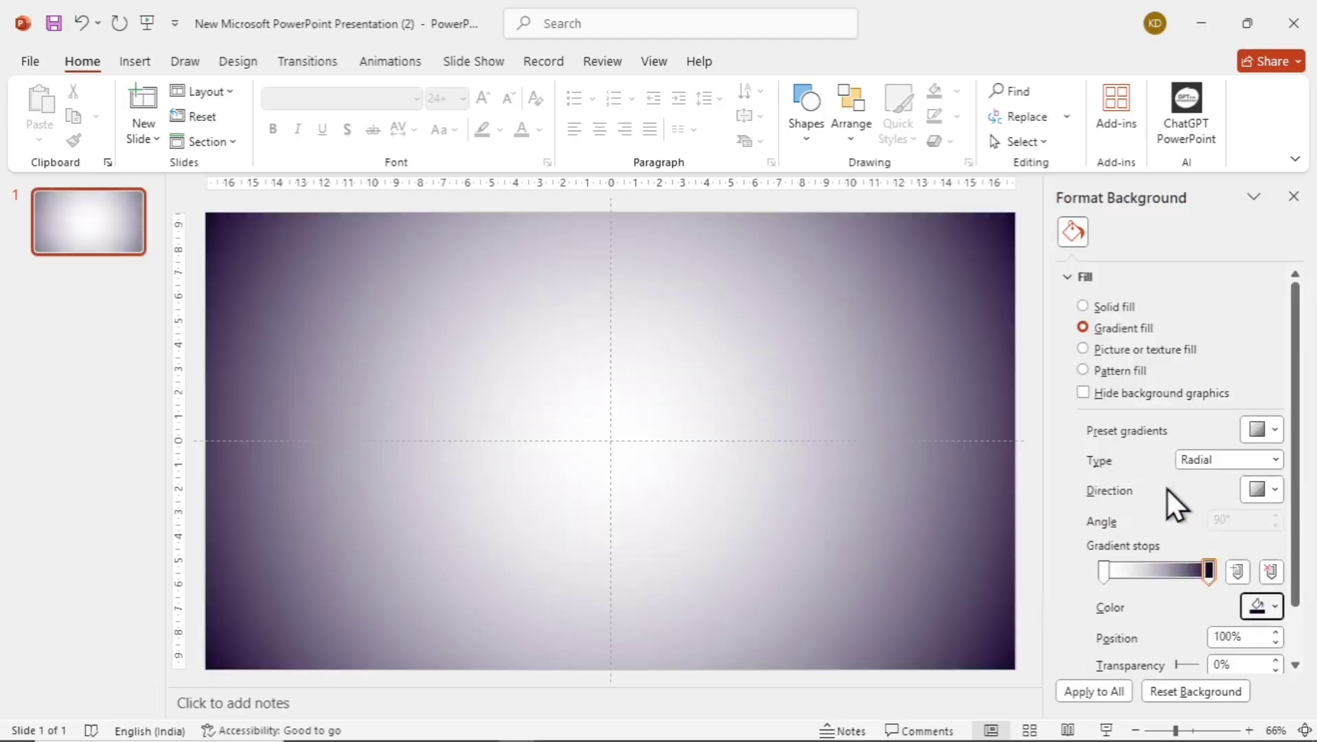
left_click(1105, 569)
left_click(1264, 598)
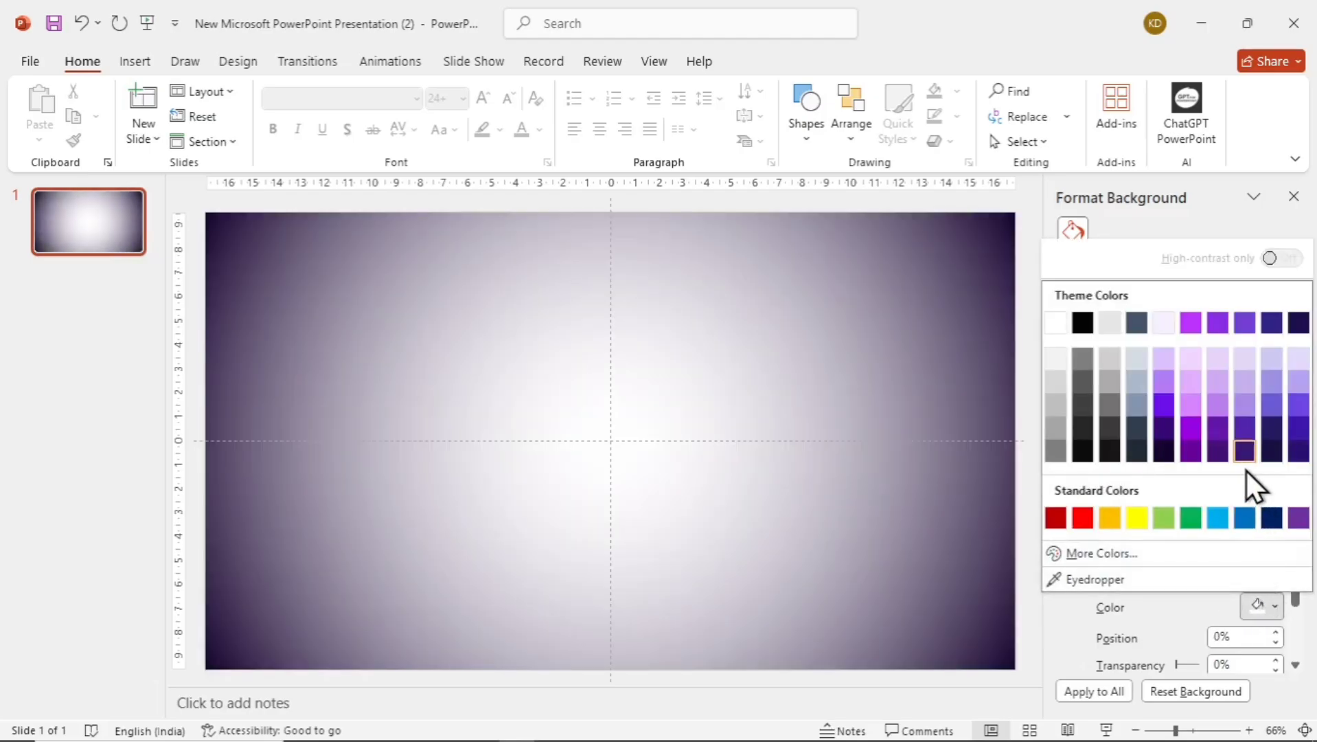
left_click(1245, 458)
- Draw a tall rounded rectangle on the slide's left with no outline
left_click(809, 125)
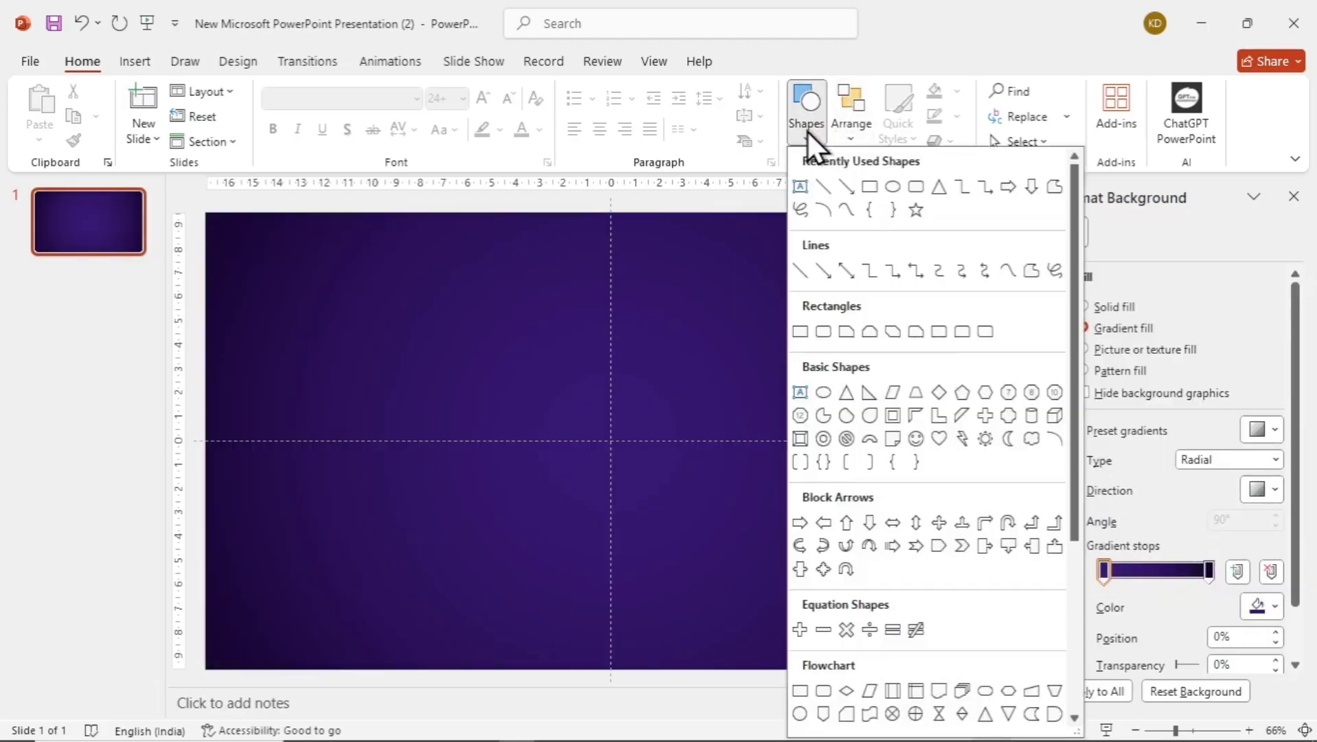
left_click(920, 186)
left_click_drag(254, 355, 421, 577)
left_click(588, 121)
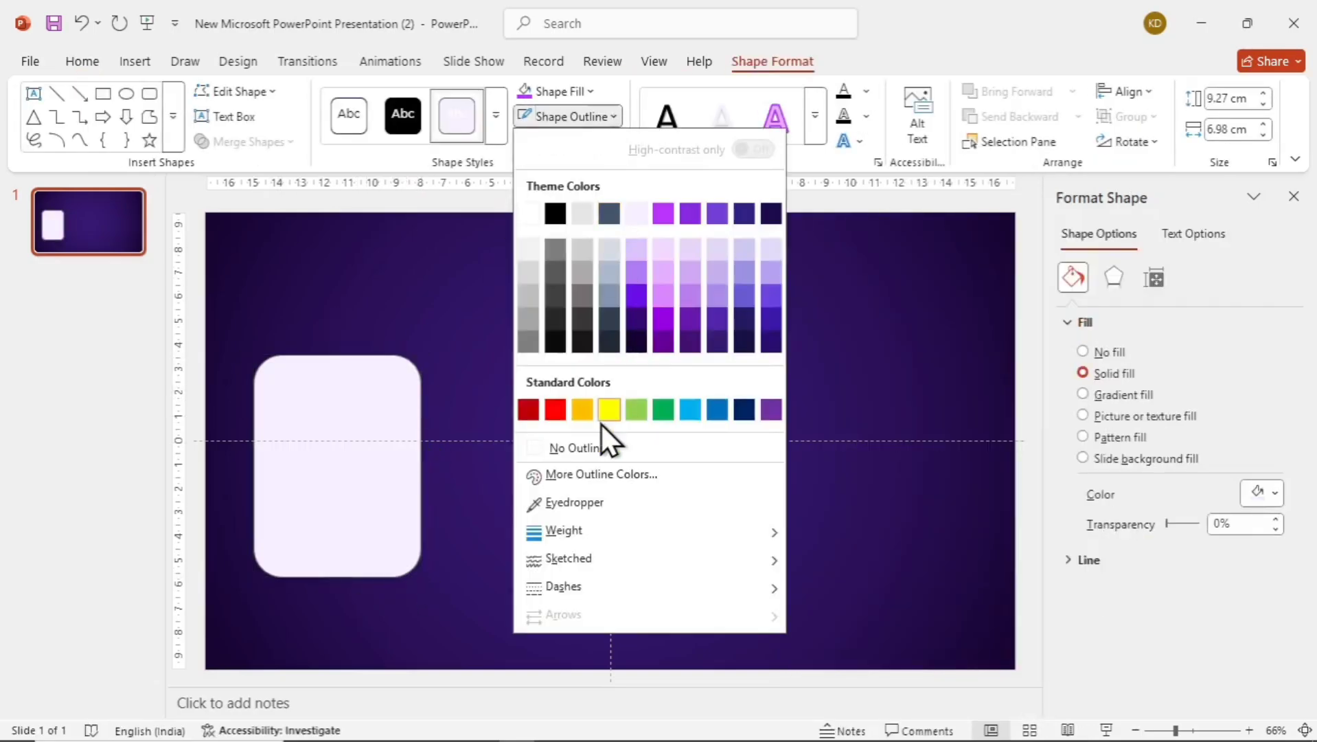
left_click(599, 446)
left_click(462, 317)
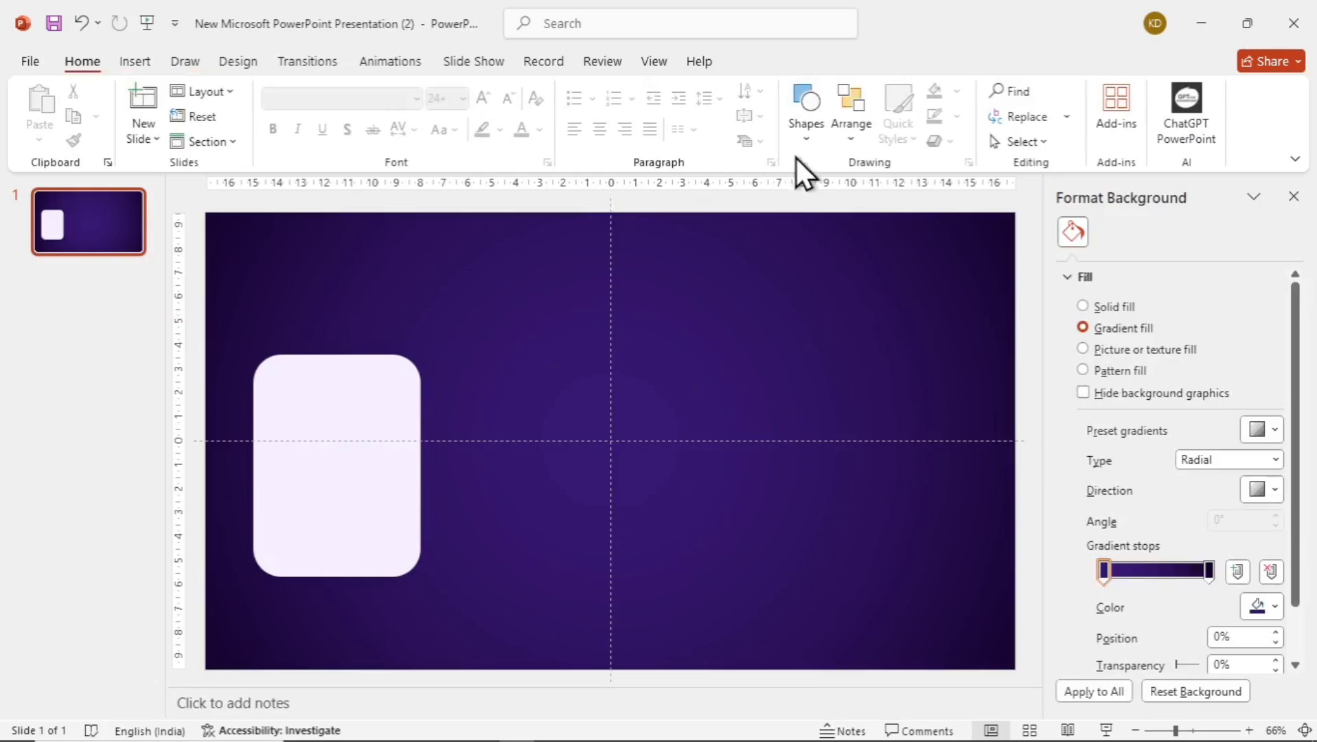
- Draw an outline-free ellipse positioned over the rectangle's top edge
left_click(805, 130)
left_click(800, 187)
left_click_drag(254, 309, 418, 462)
left_click_drag(368, 419, 359, 392)
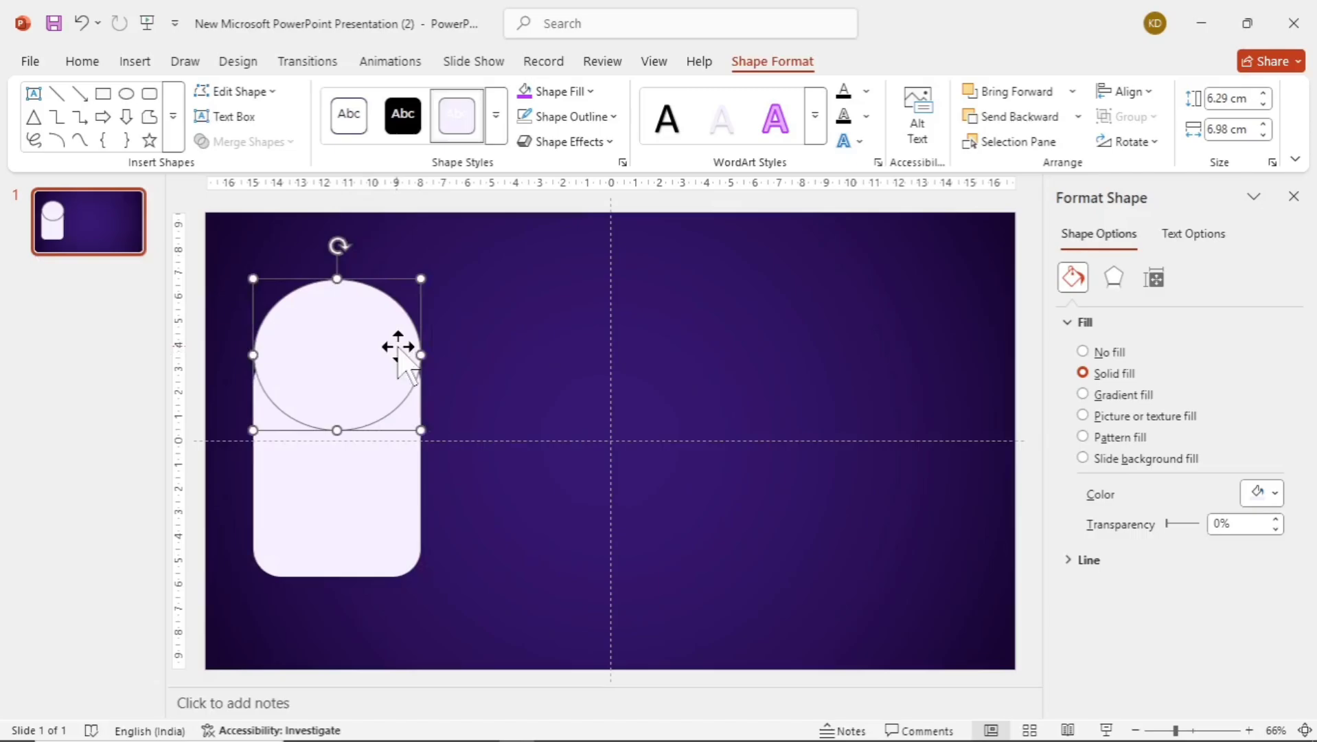
left_click(613, 116)
left_click(593, 450)
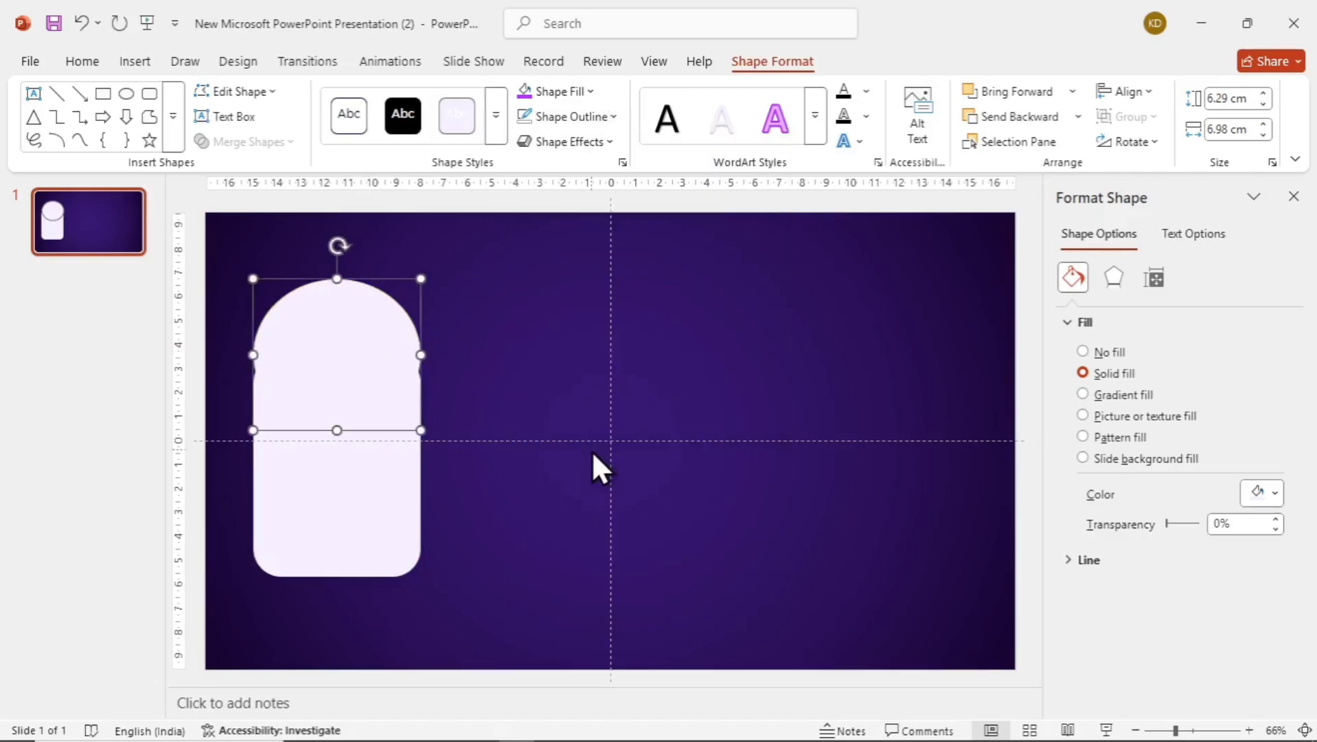
left_click(589, 421)
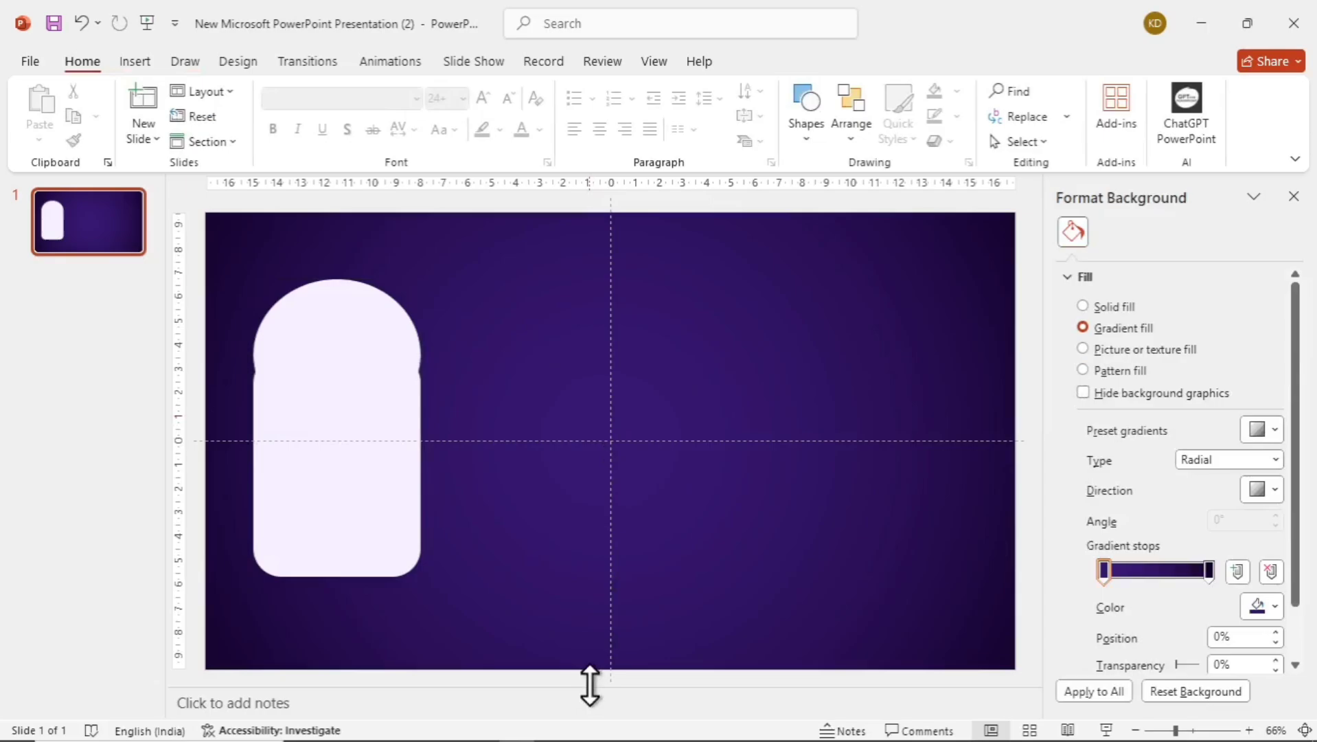
- Subtract the ellipse from the rounded rectangle to cut a curved notch
left_click(392, 492)
left_click(382, 343, "shift")
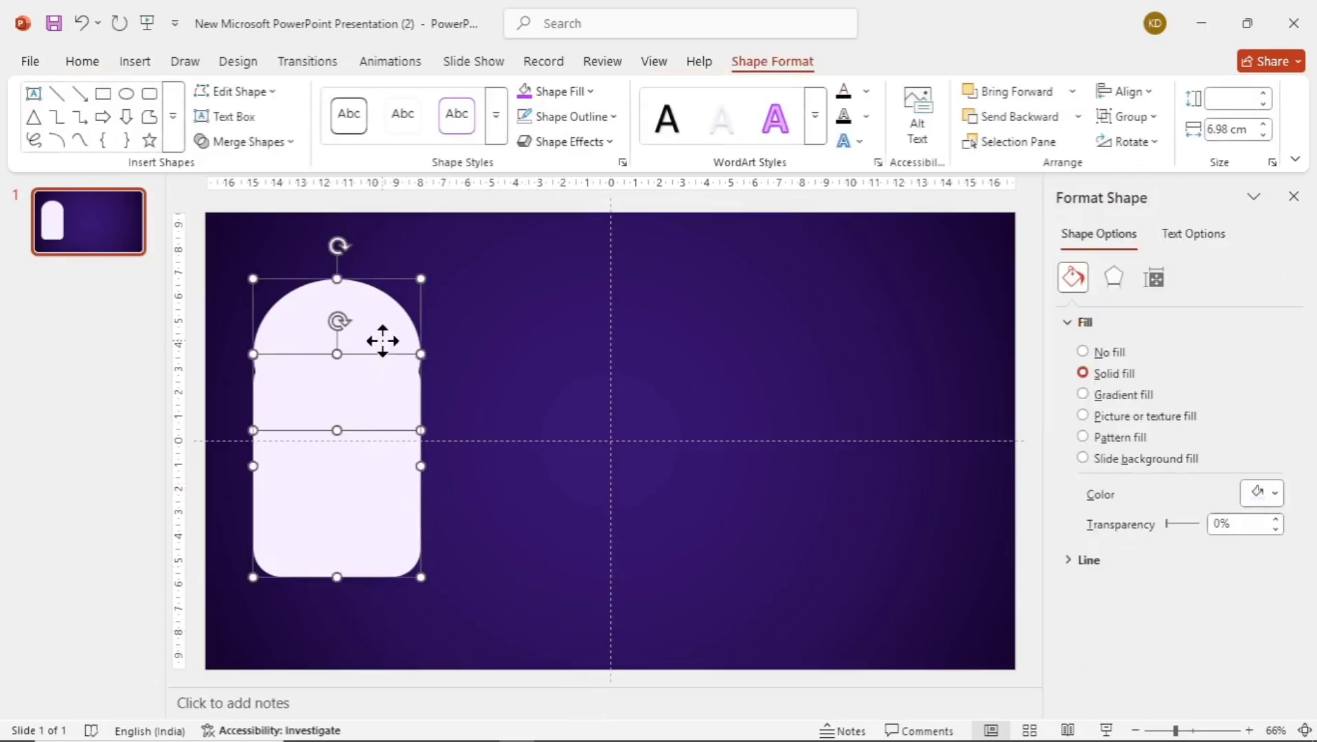
left_click(293, 139)
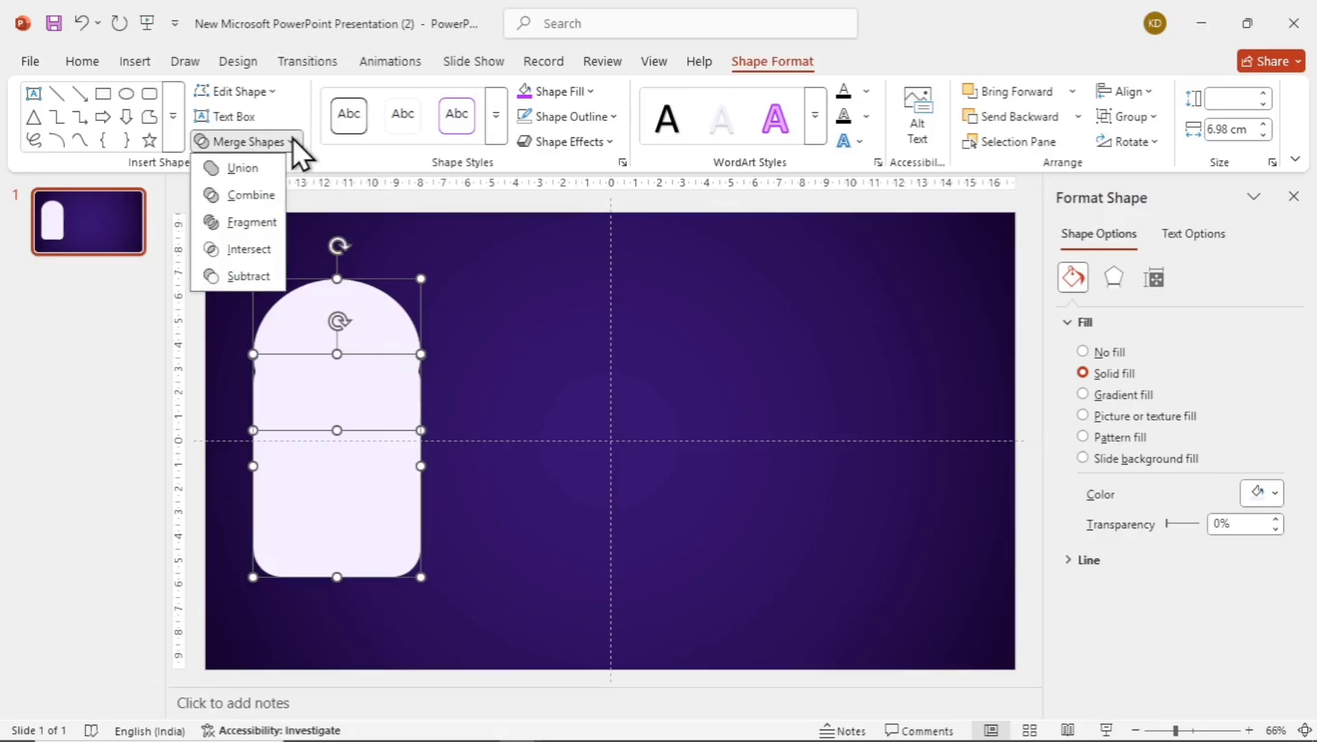
left_click(247, 276)
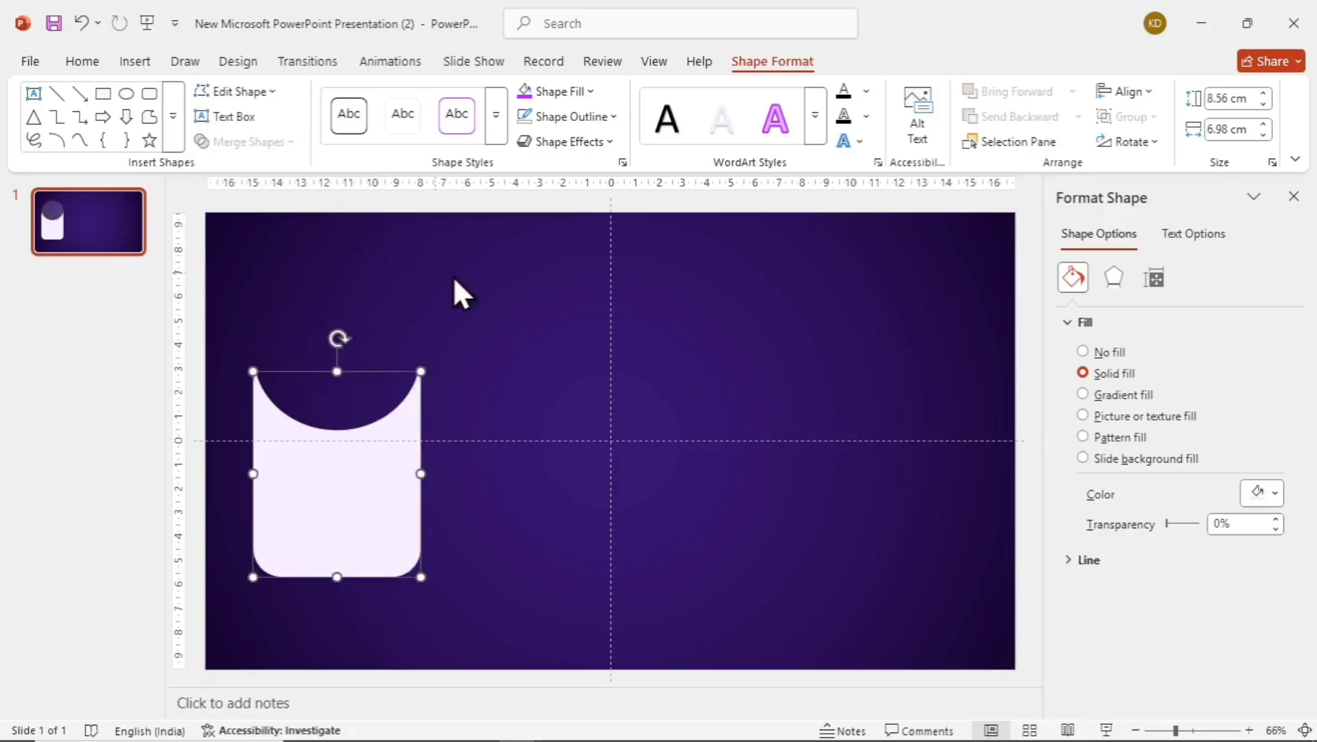
left_click(524, 294)
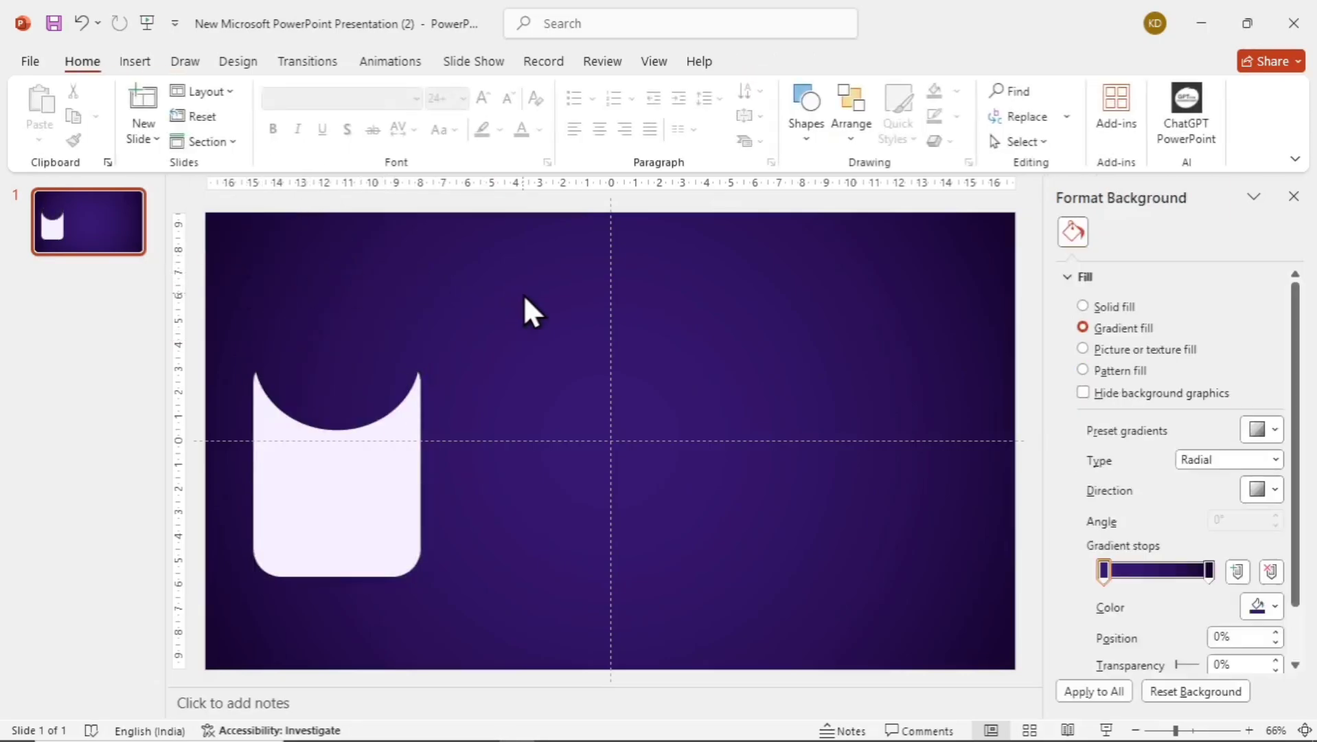
- Fill the notched shape bright purple
left_click(376, 452)
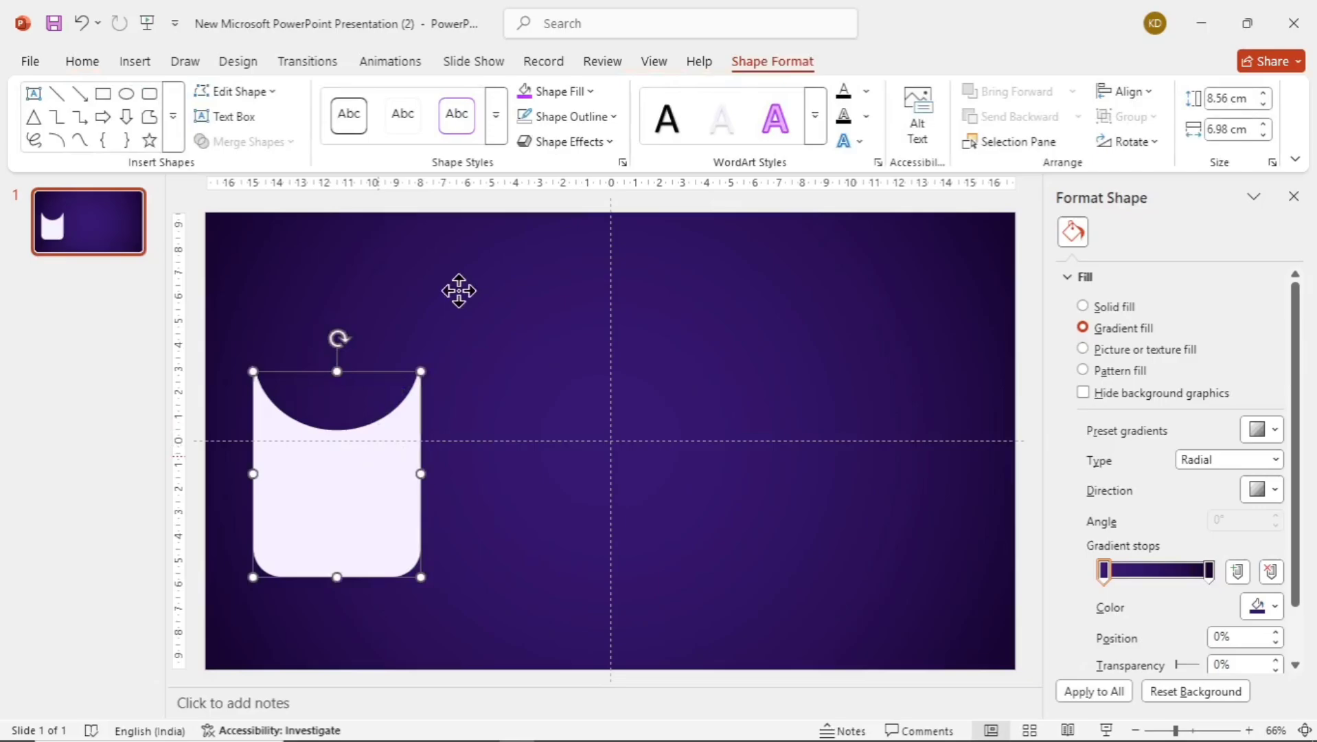
left_click(587, 94)
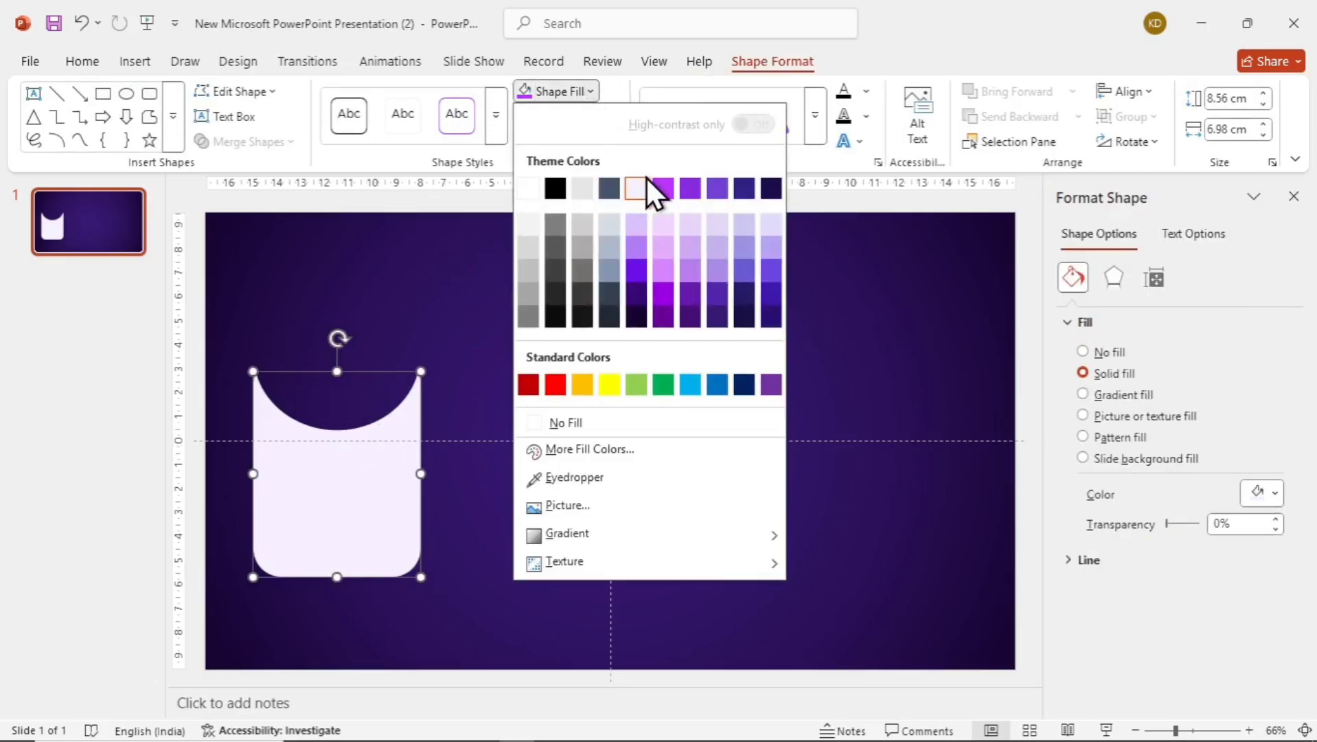
left_click(660, 188)
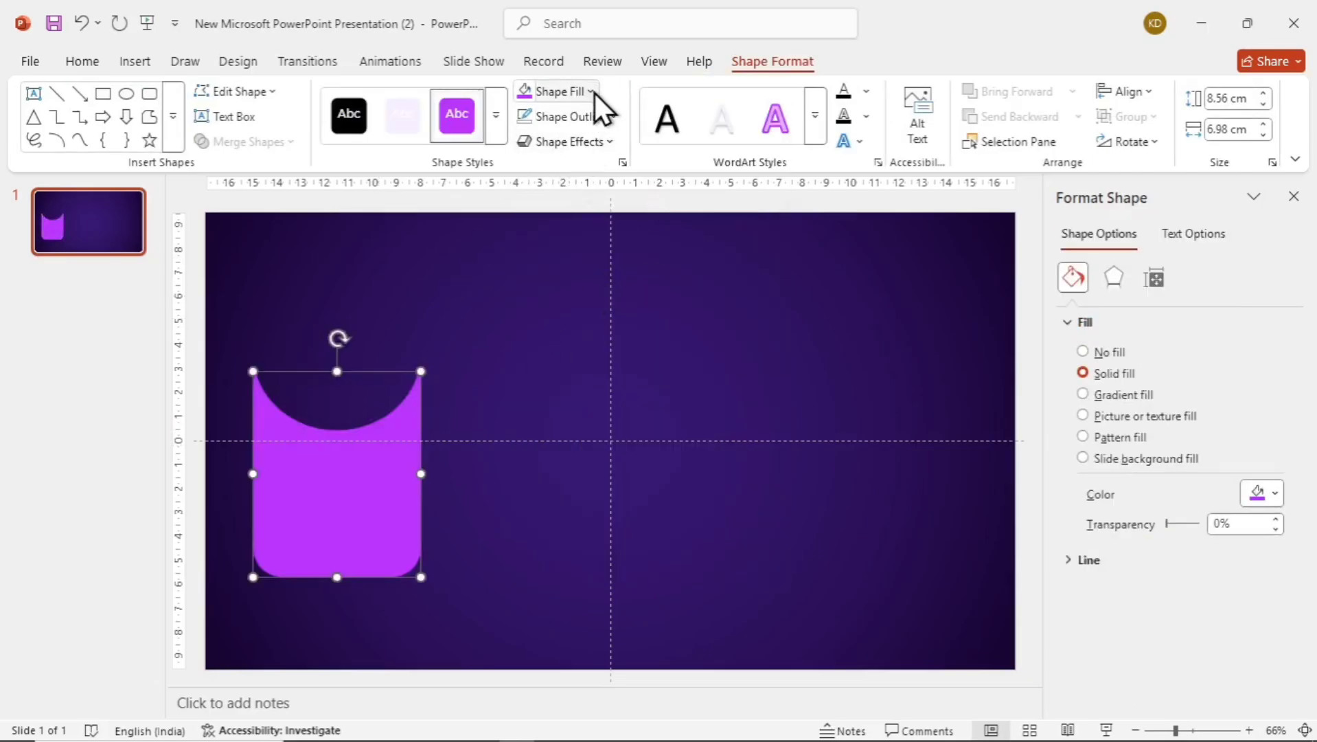
left_click(519, 350)
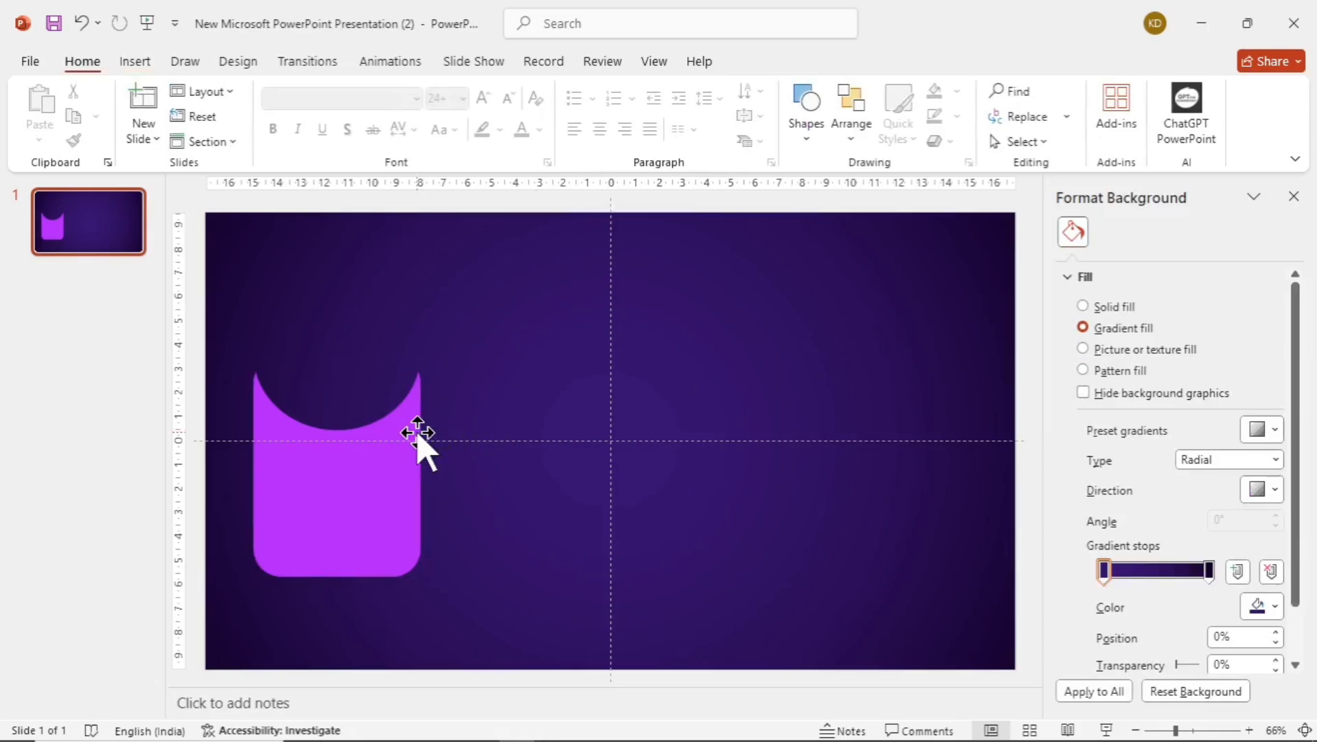
- Draw an outline-free rounded panel over the purple card with less-rounded corners
left_click(812, 132)
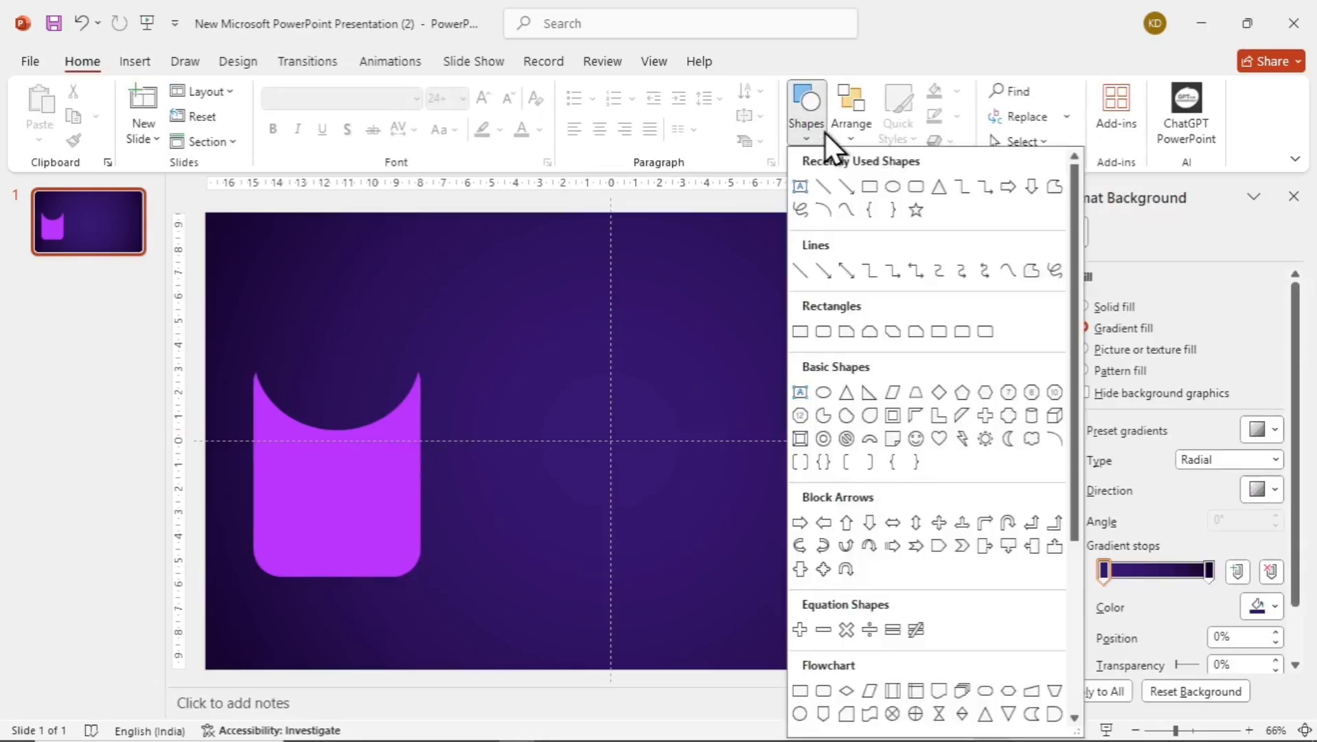
left_click(917, 186)
mouse_move(244, 334)
left_mouse_down()
mouse_move(356, 500)
mouse_move(412, 520)
left_mouse_up()
left_click_drag(345, 409, 420, 428)
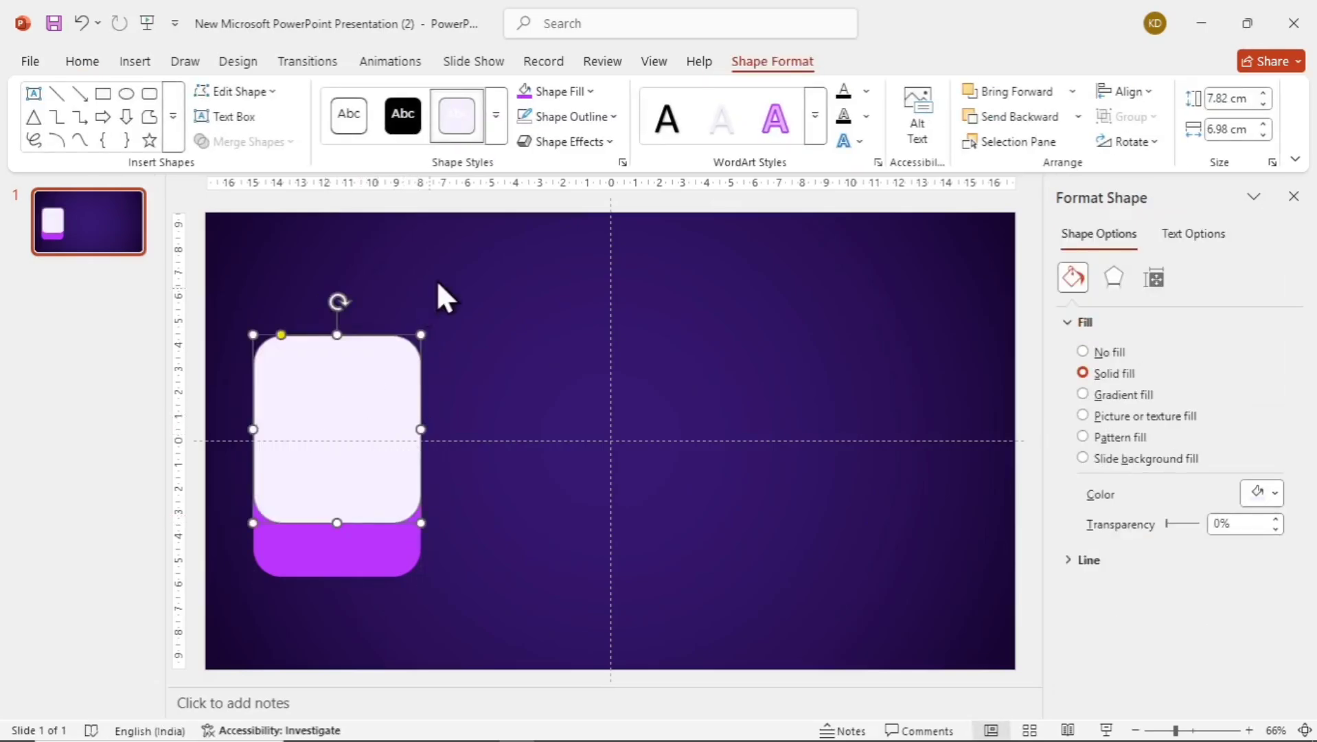
left_click(610, 117)
left_click(574, 445)
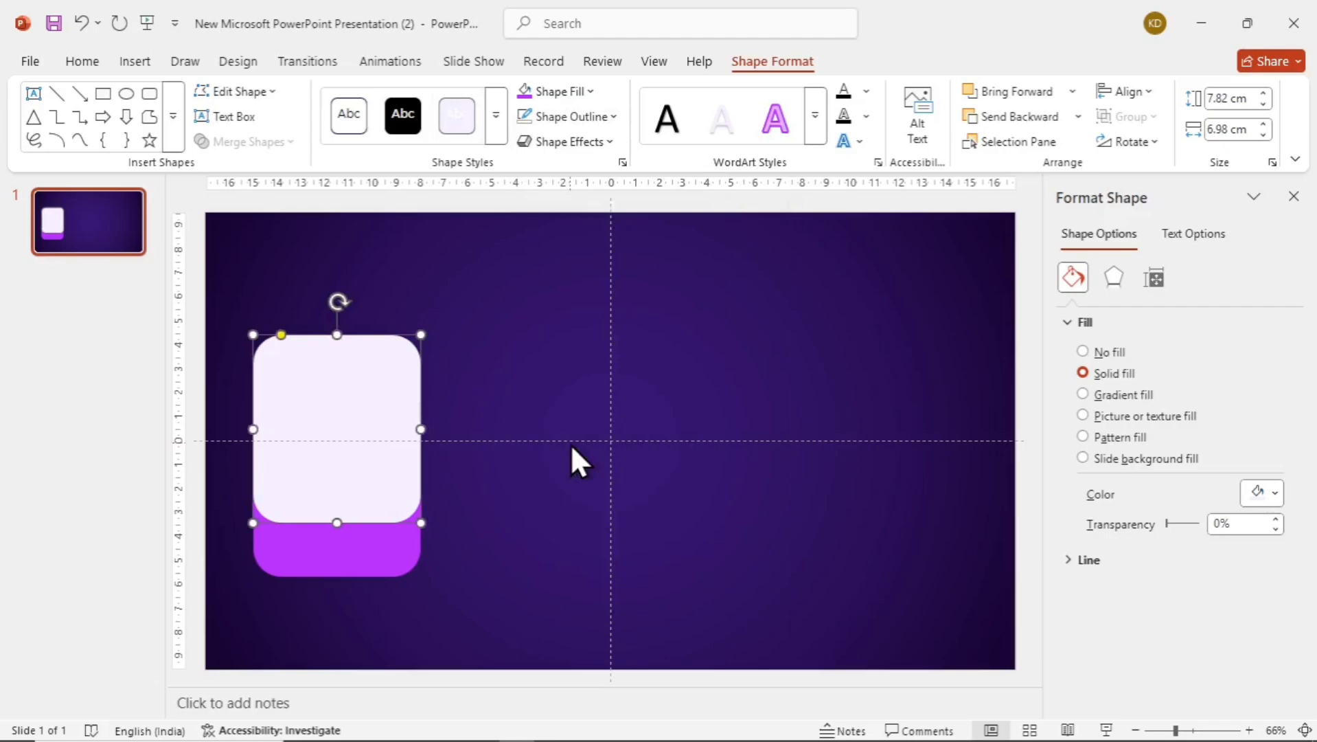
left_click_drag(282, 334, 270, 264)
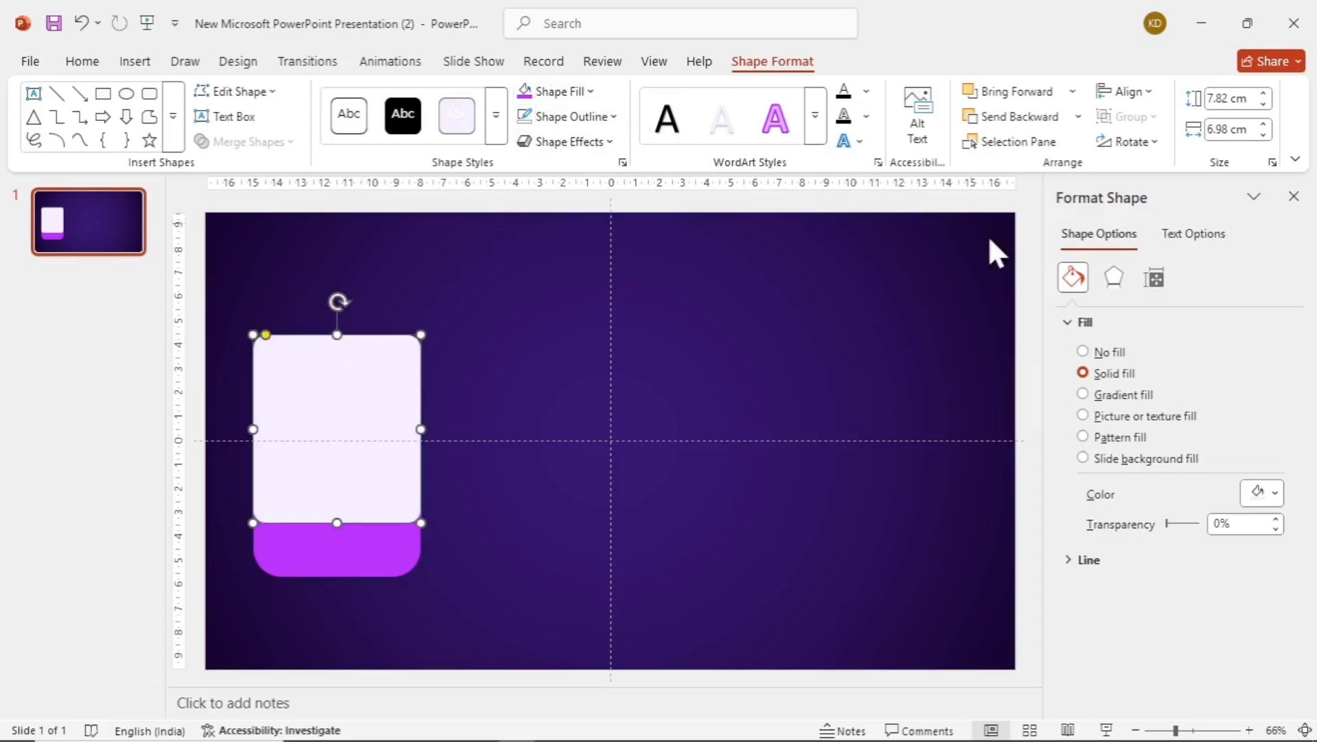
- Fill the panel with a 90° linear gradient from white to light purple
left_click(1134, 397)
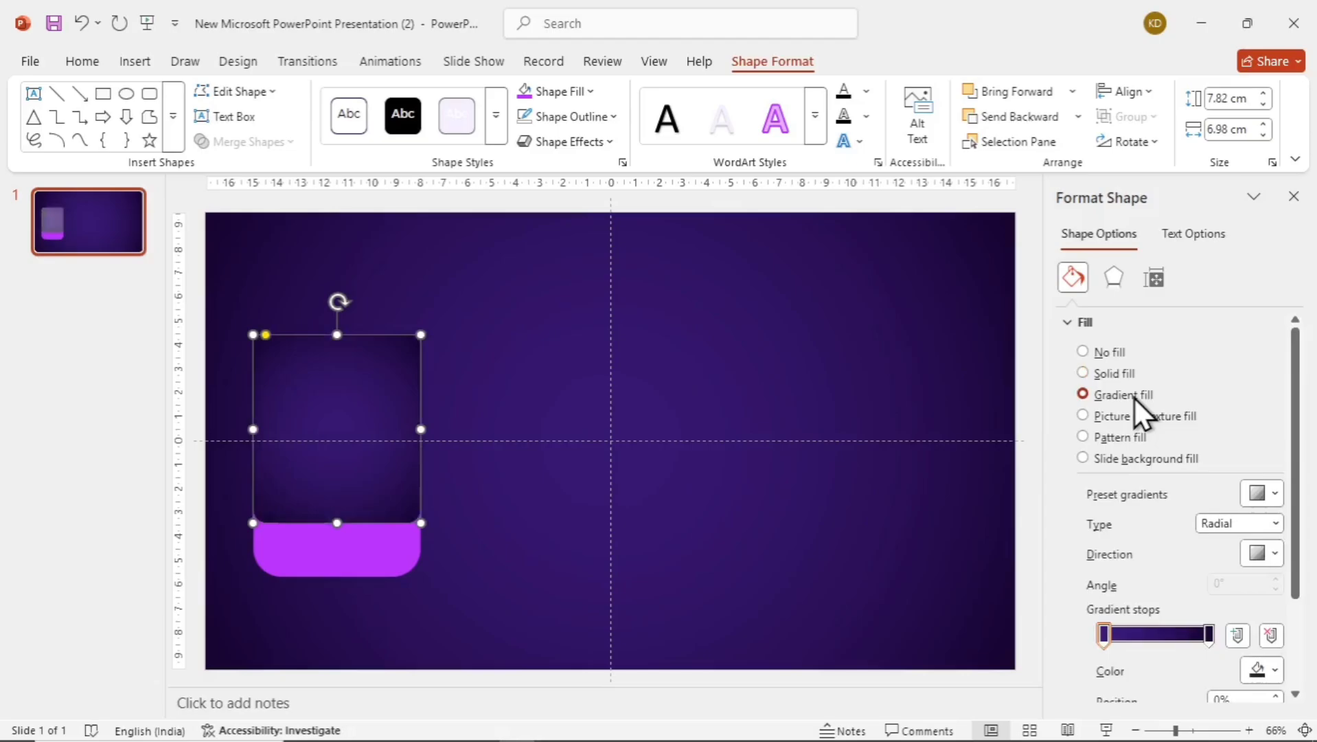
left_click(1273, 522)
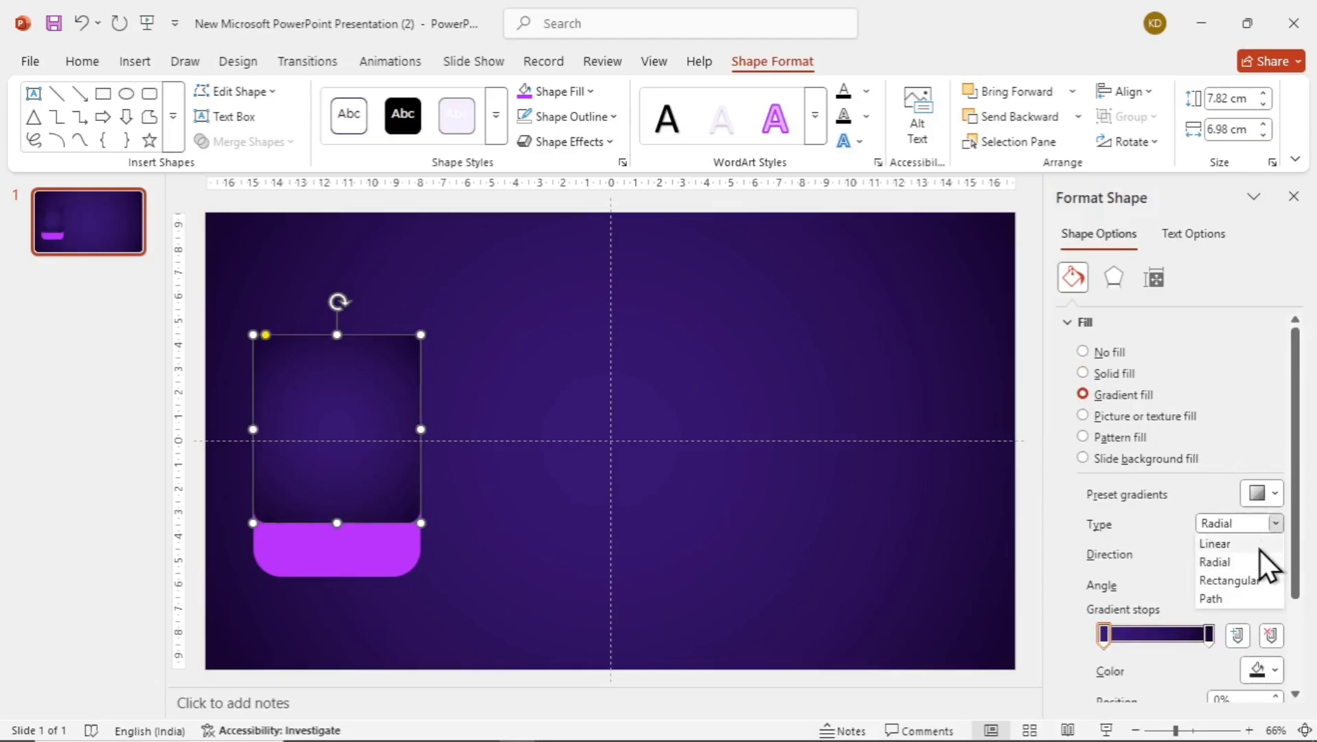
left_click(1260, 546)
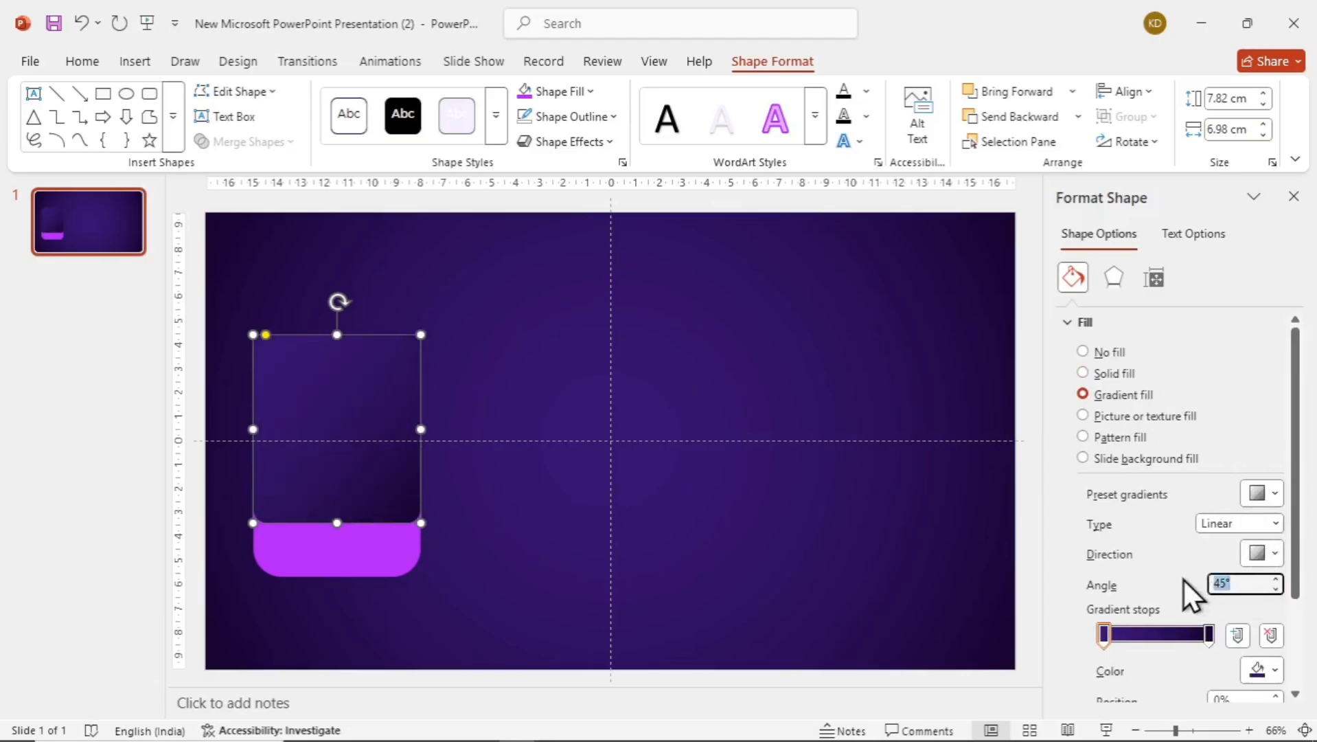
type("90")
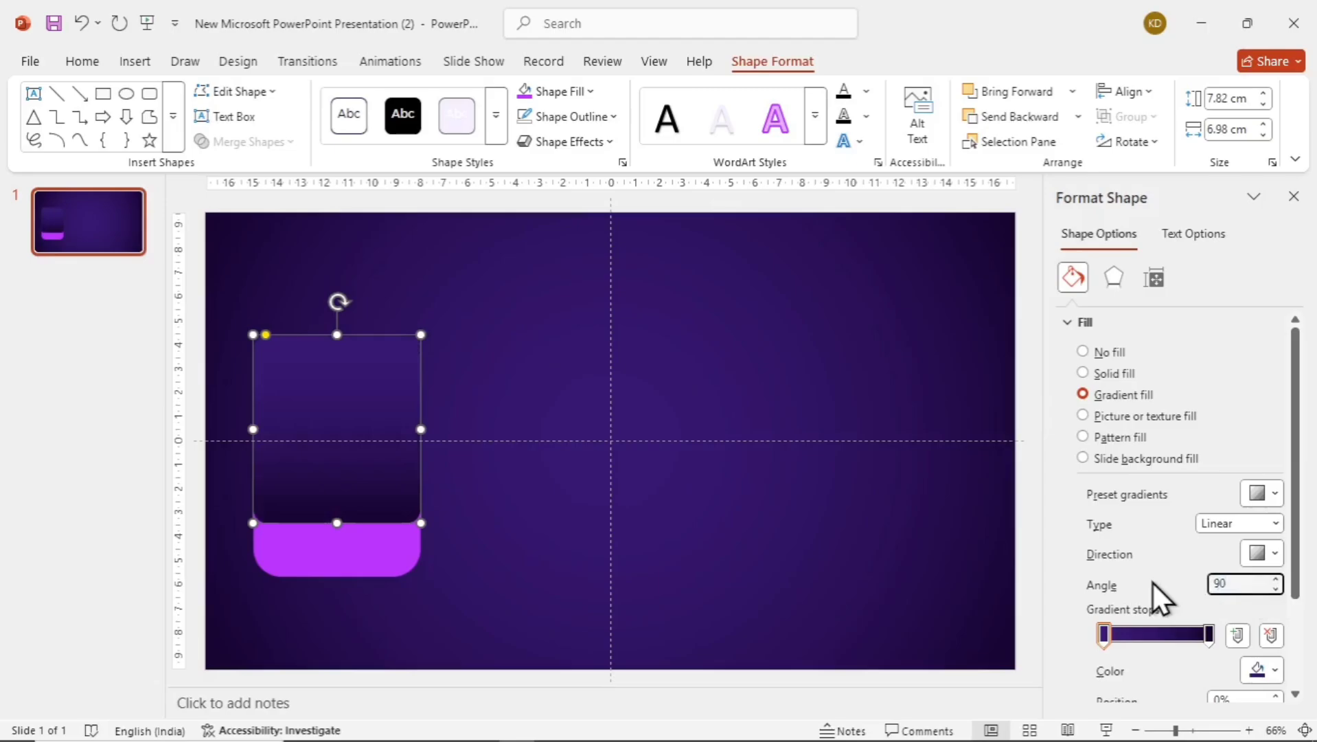
left_click(1103, 631)
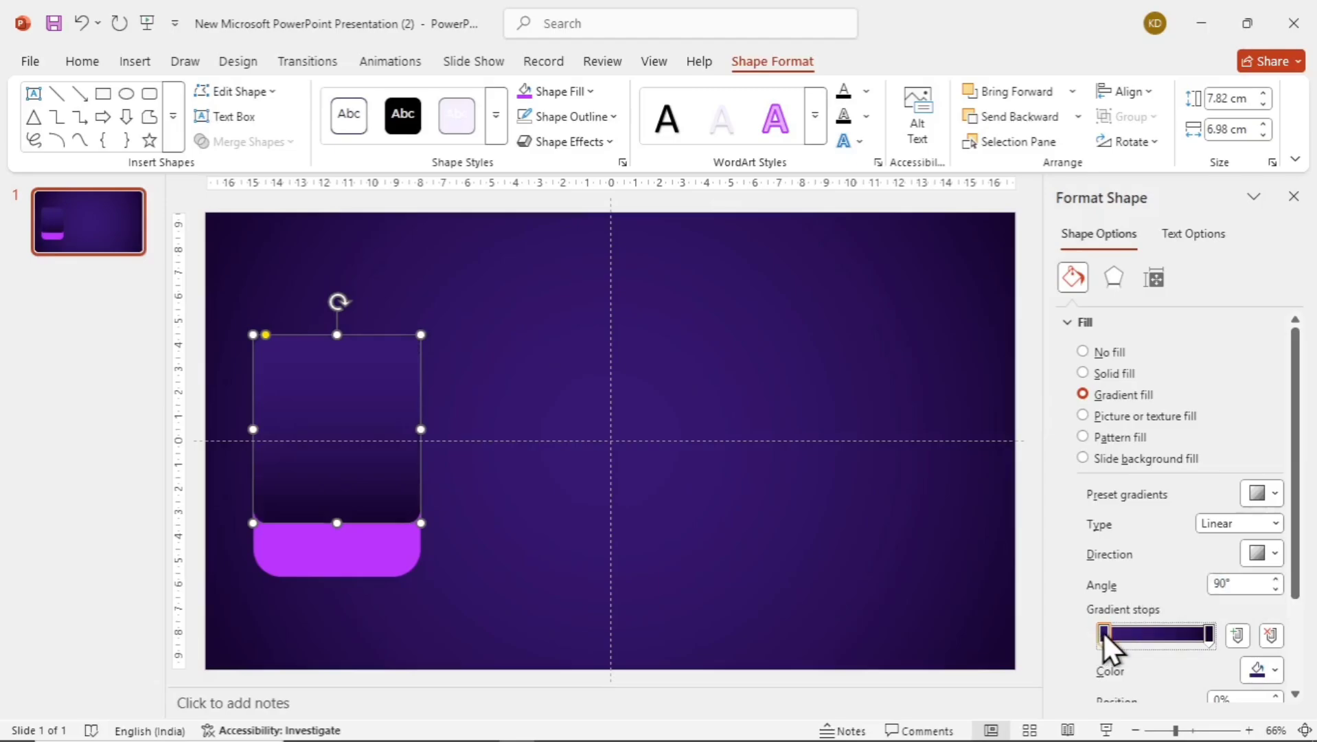
left_click(1276, 671)
left_click(1056, 394)
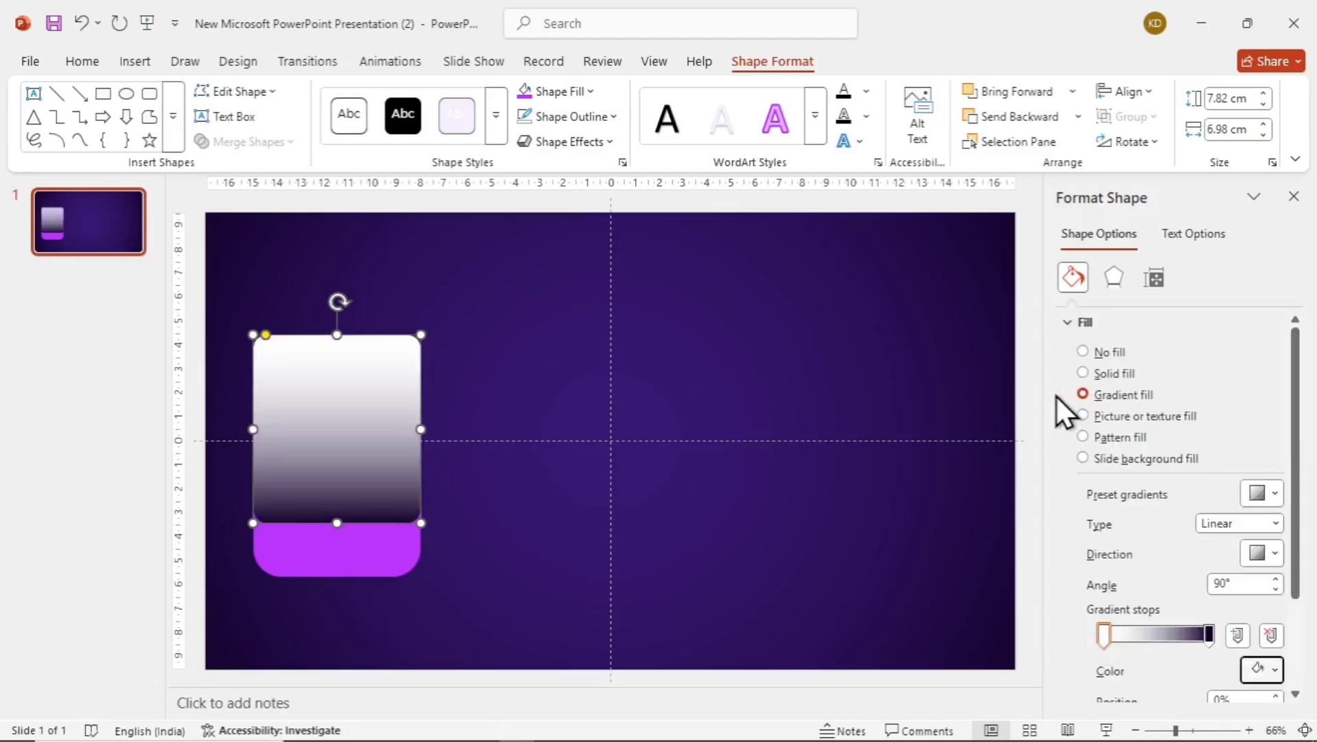
left_click(1209, 632)
left_click(1263, 663)
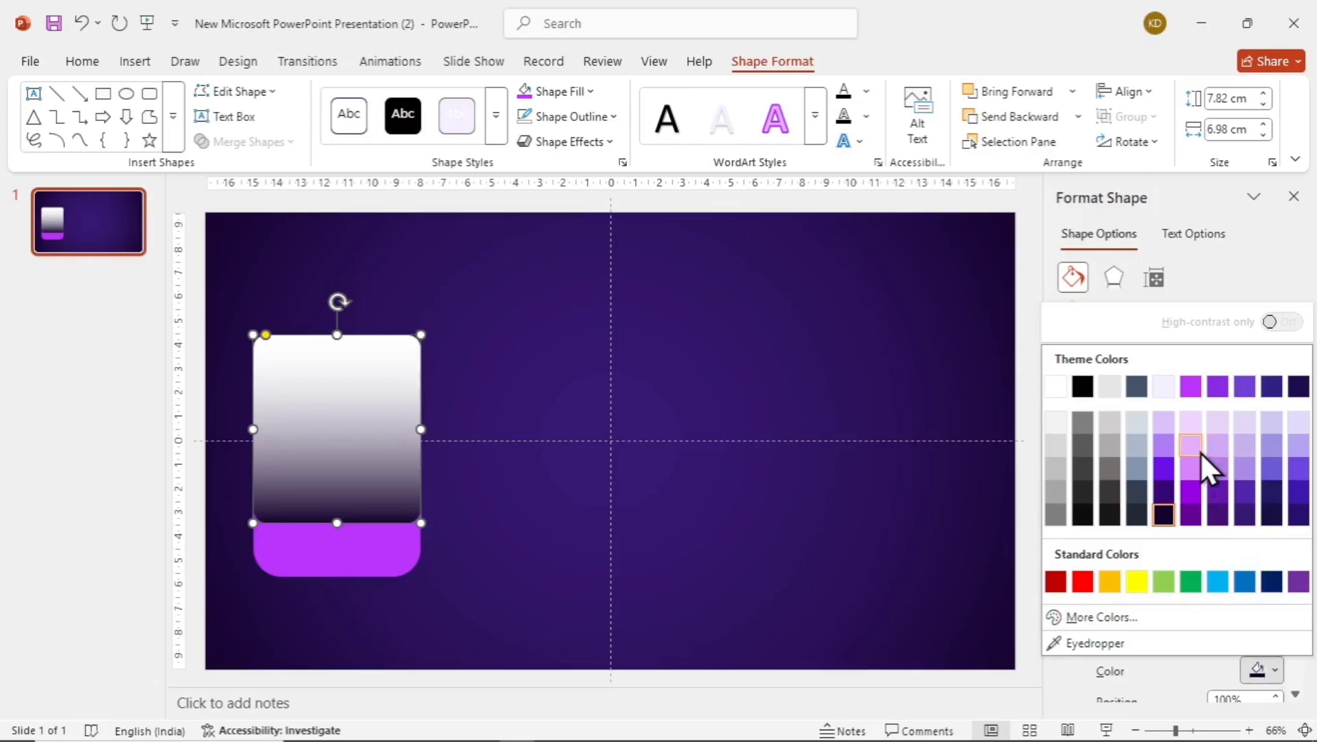
left_click(1201, 453)
left_click(935, 423)
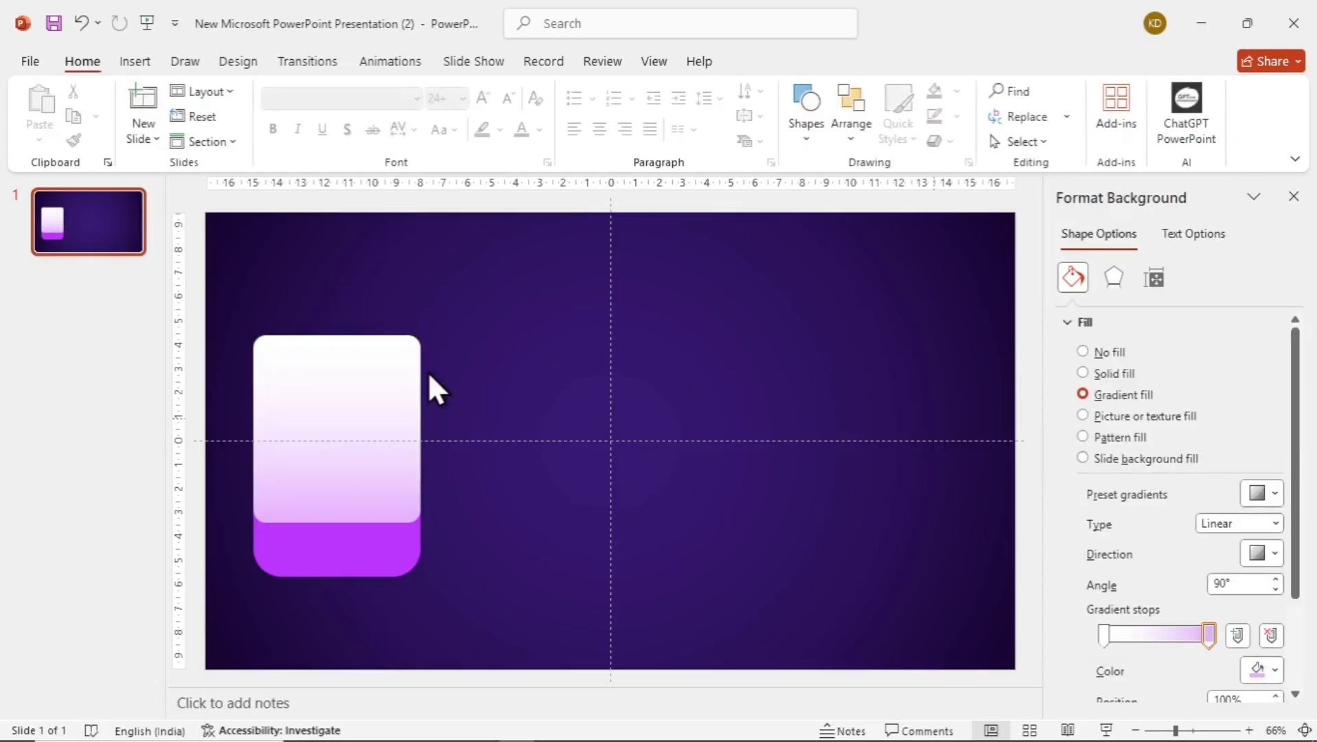
- Send the gradient panel behind the purple card
left_click(302, 346)
right_click(306, 344)
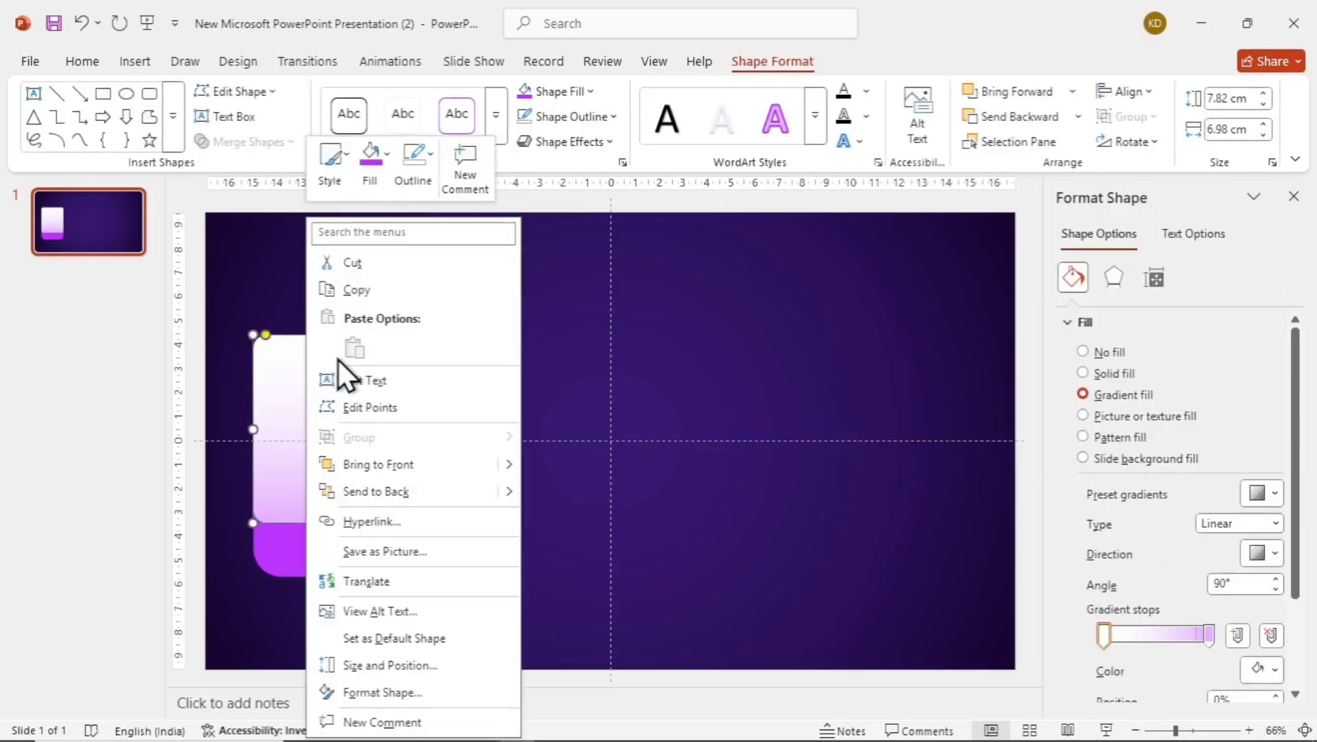
left_click(359, 496)
left_click(543, 313)
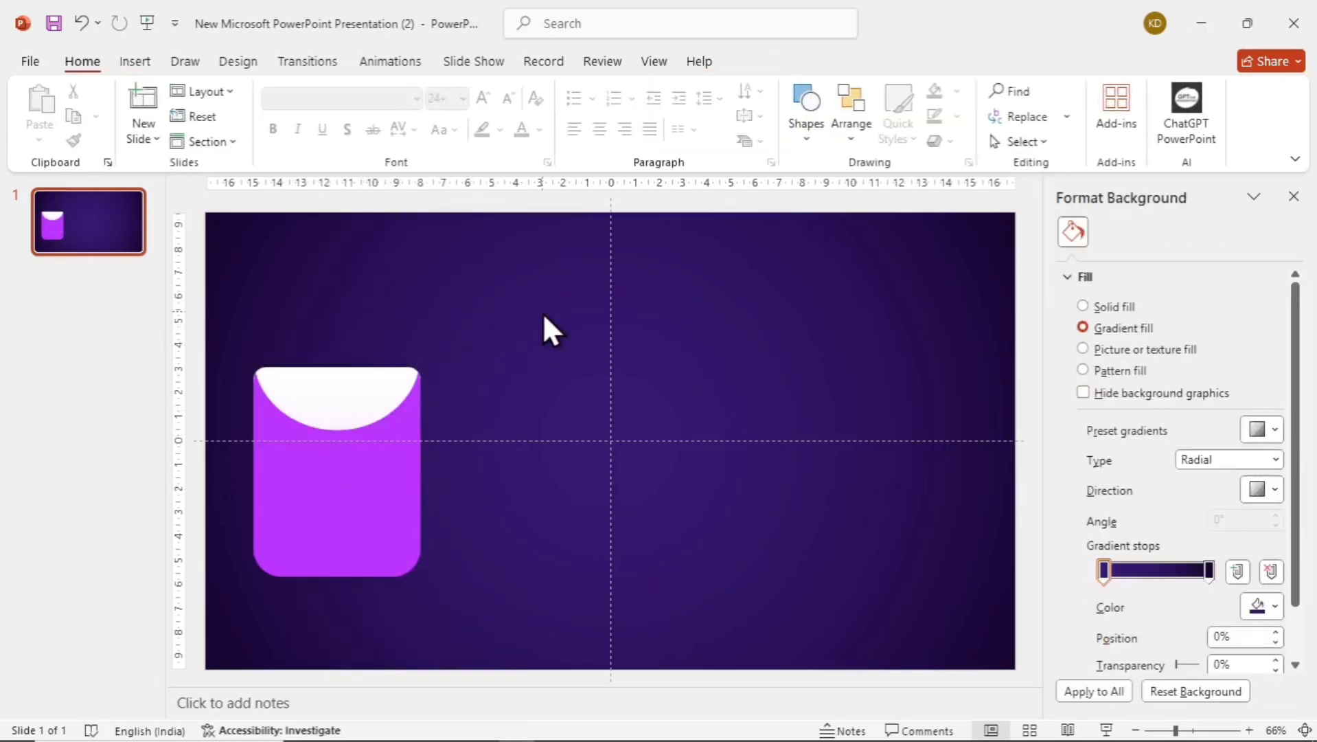
left_click(382, 368)
- Raise the white panel above the card and give it an outer shadow: blur 11 pt, distance 4 pt
left_click_drag(371, 366, 370, 333)
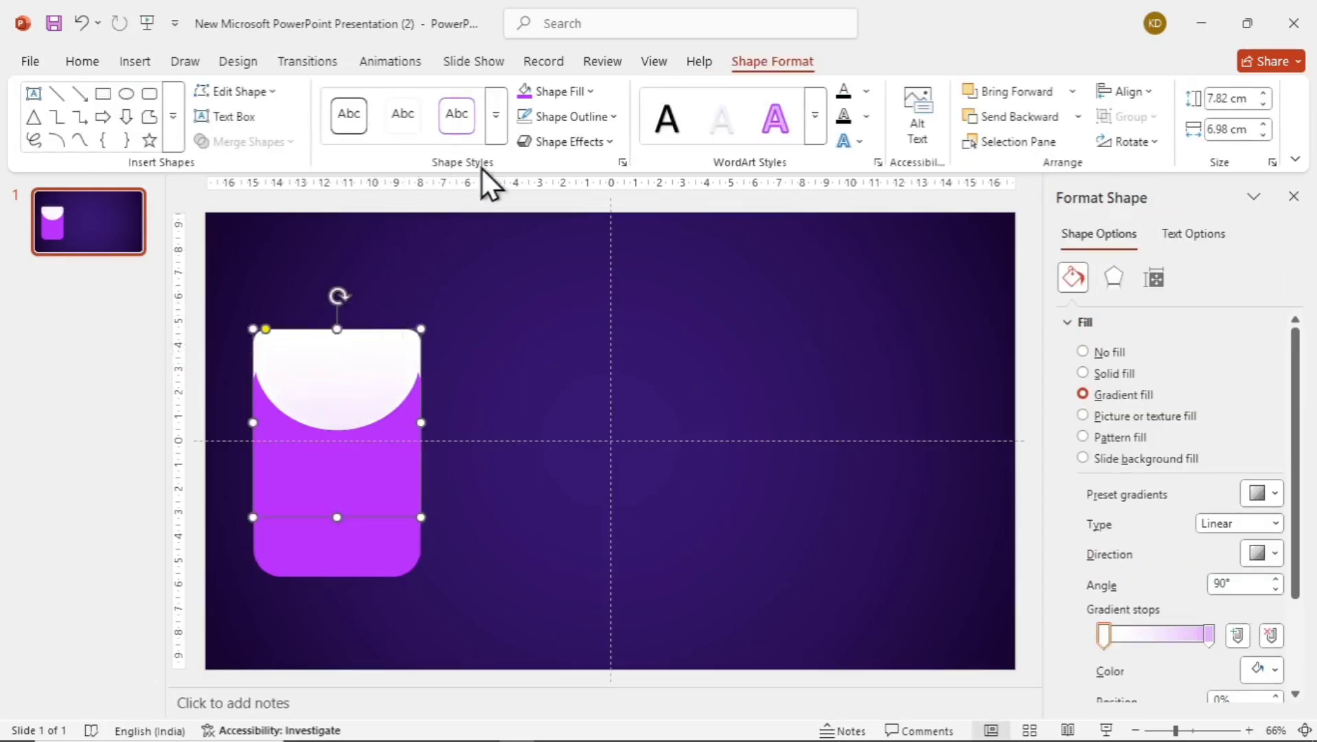
left_click(1120, 287)
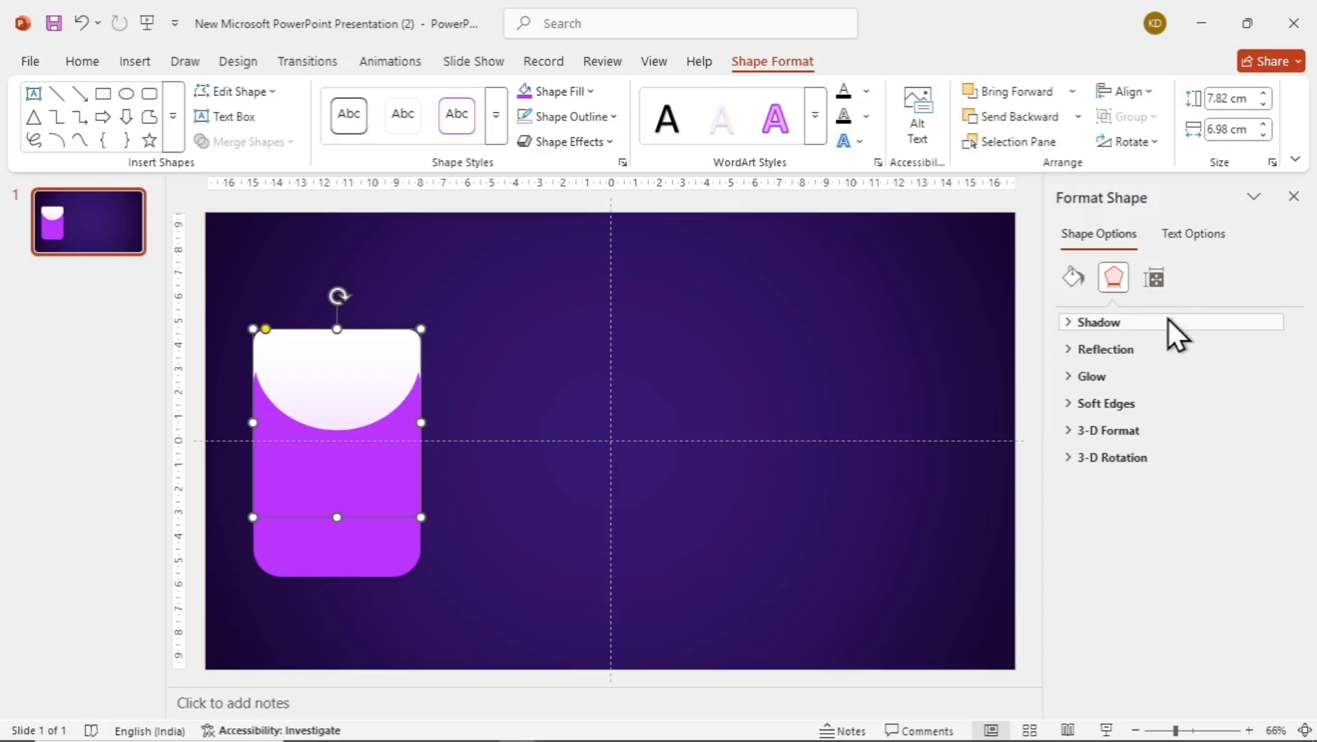
left_click(1121, 324)
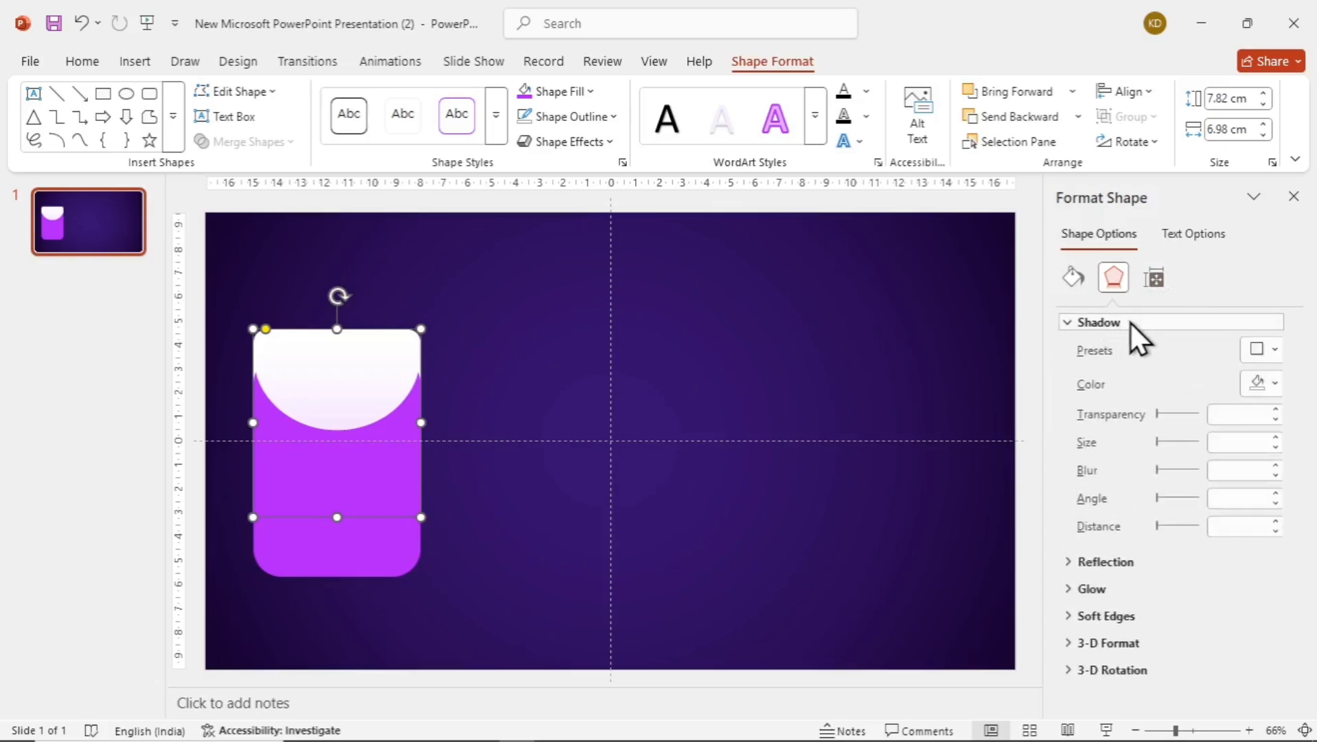
left_click(1276, 351)
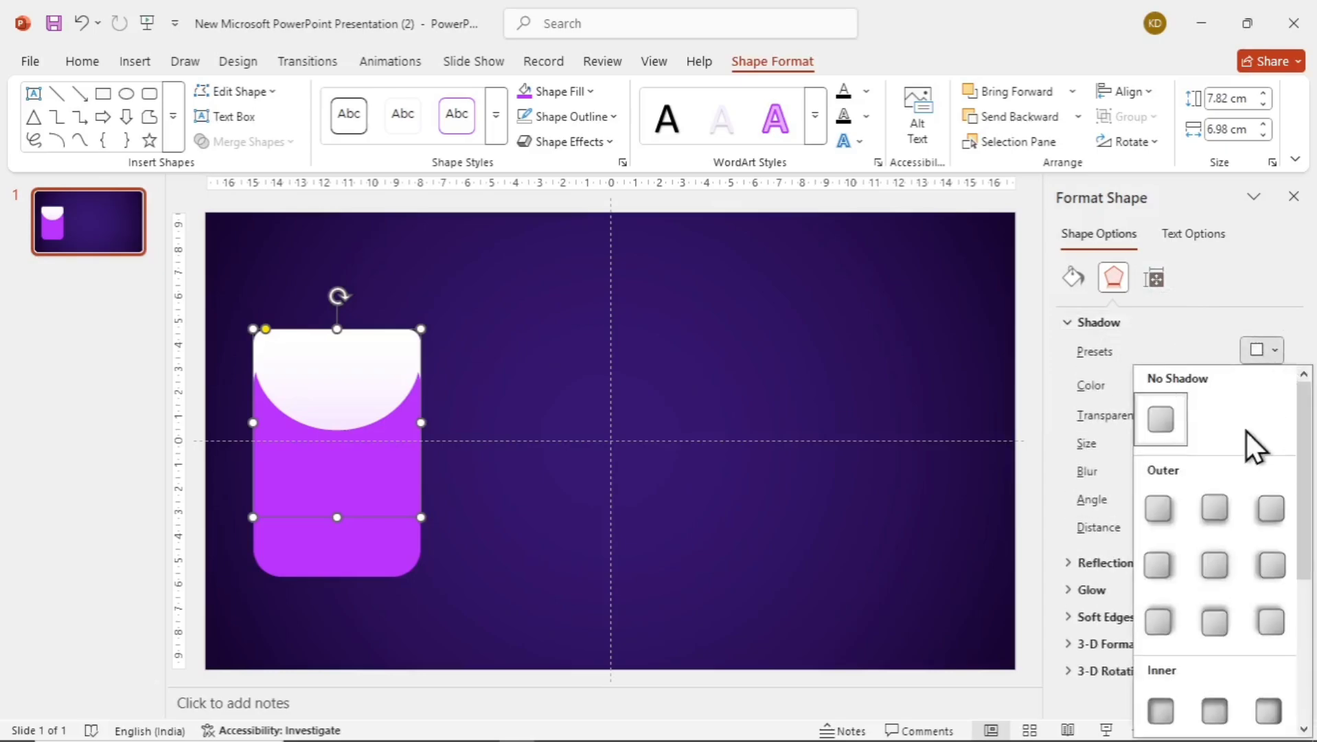
left_click(1180, 557)
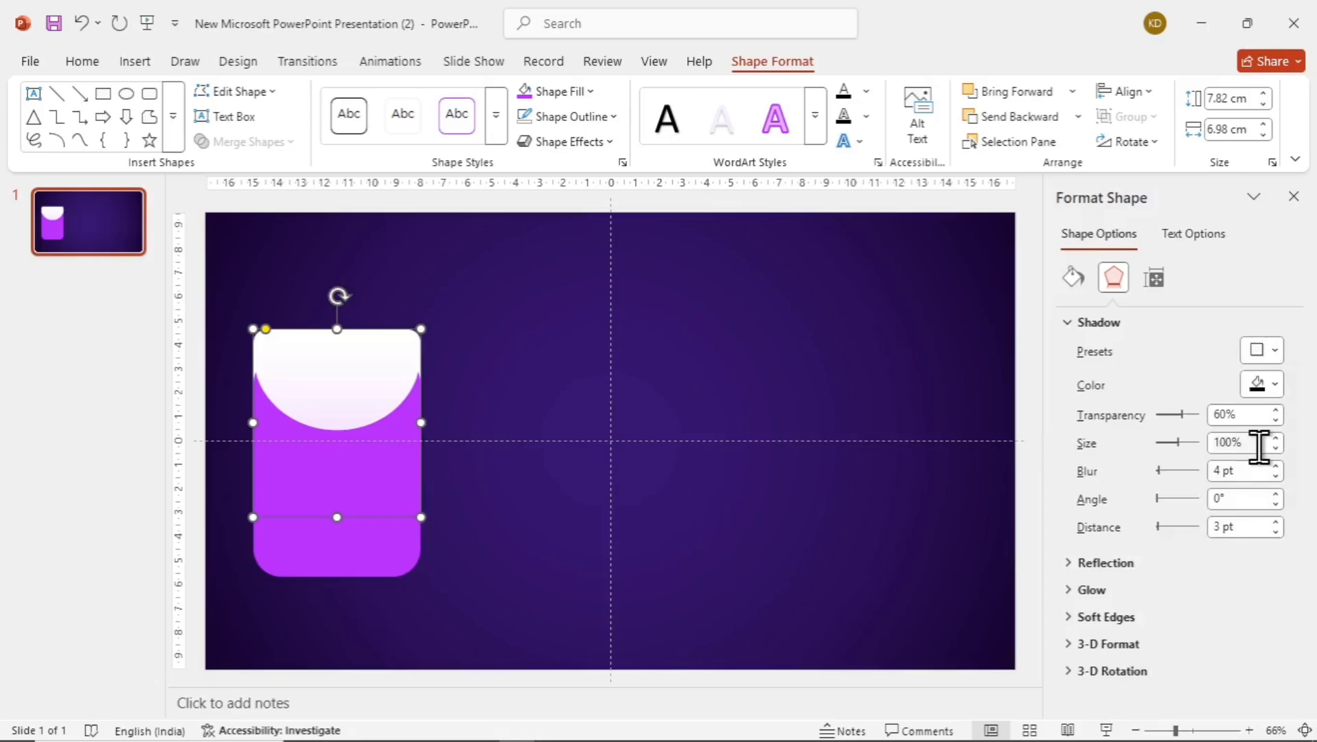
left_click_drag(1255, 470, 1213, 477)
type("11")
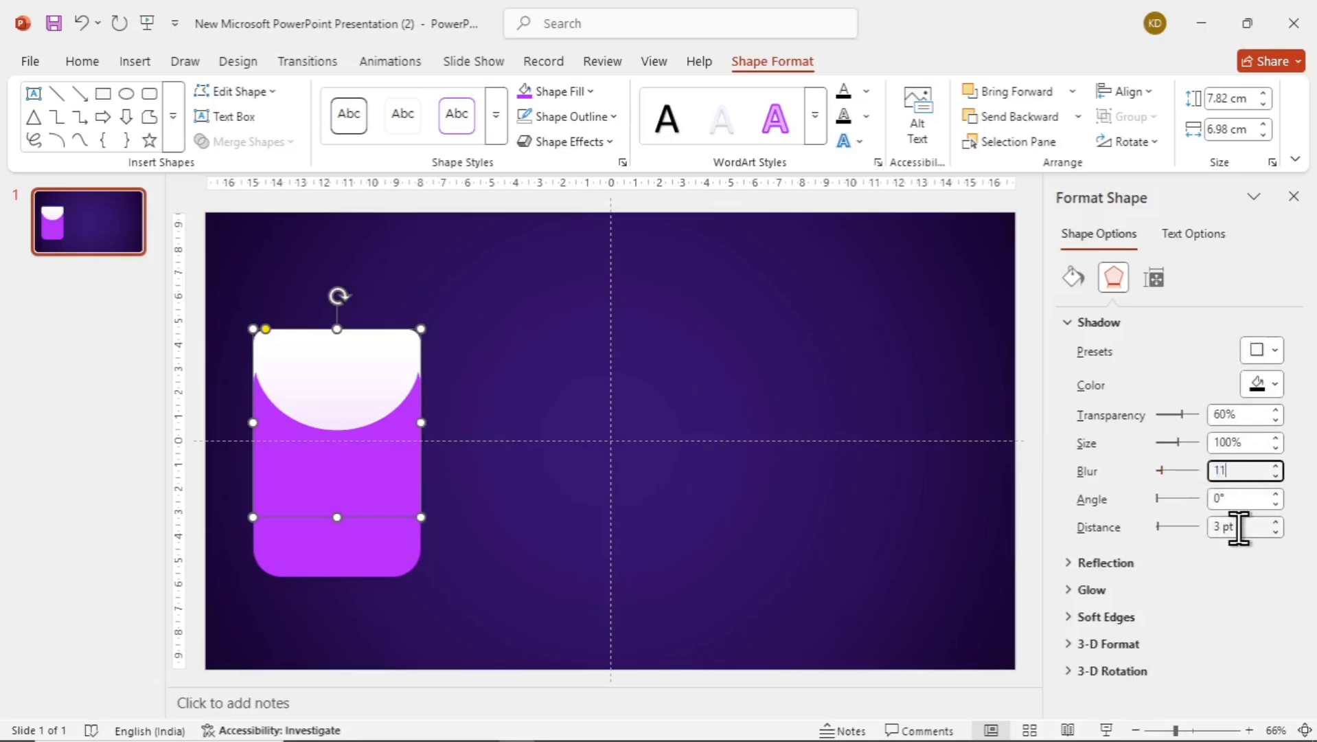
left_click_drag(1235, 528, 1187, 526)
type("4")
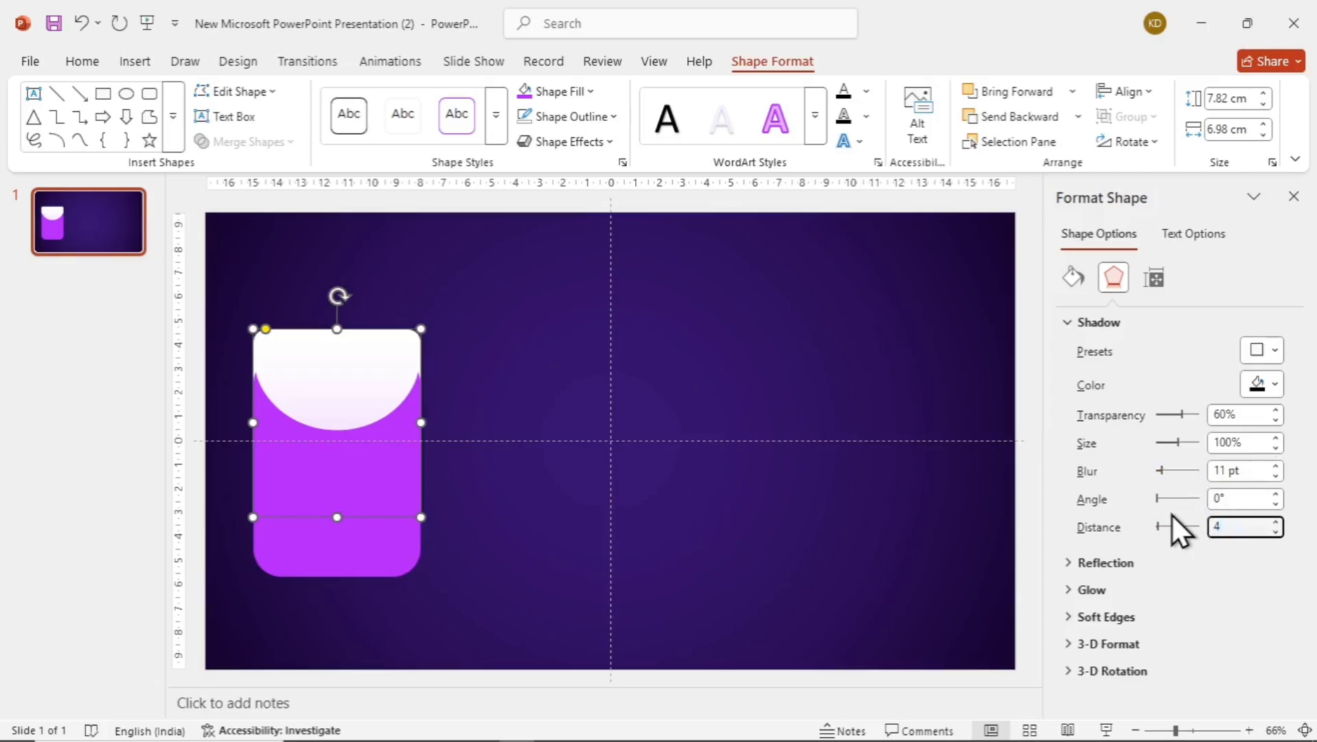
key("Return")
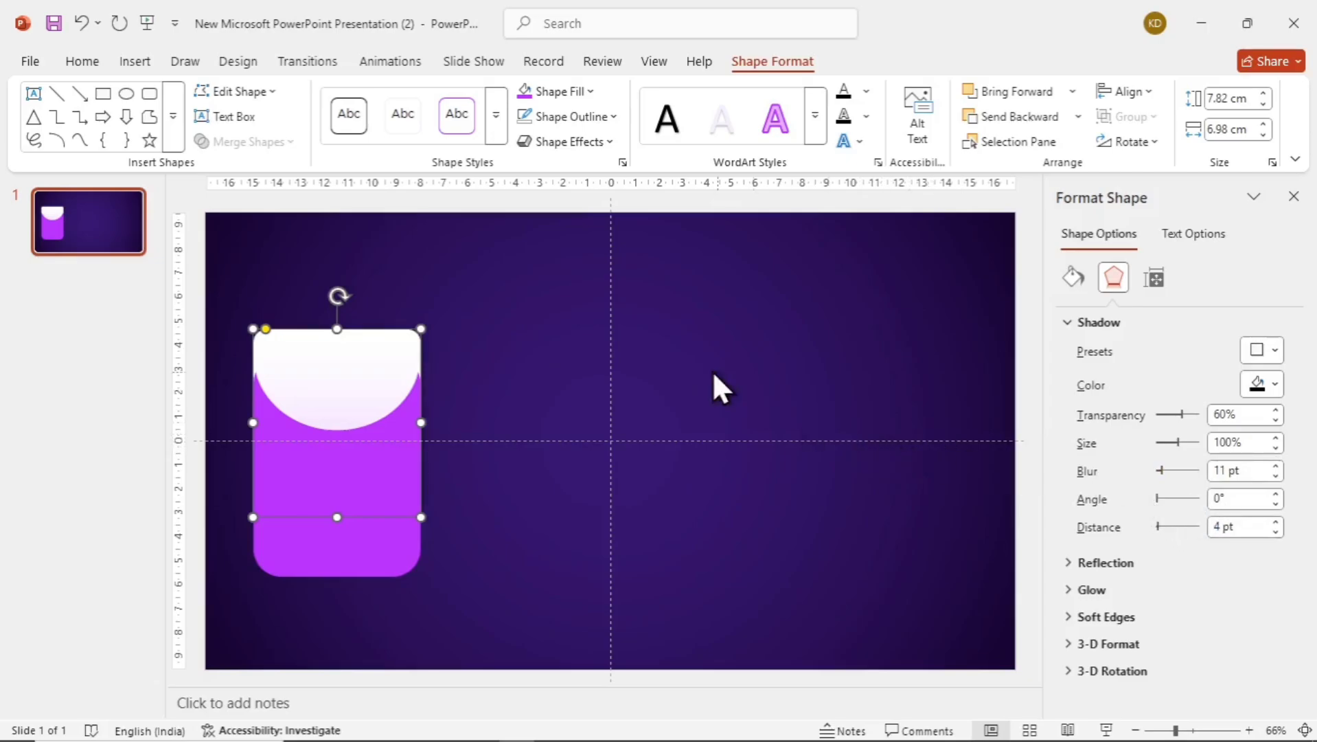
left_click(673, 345)
- Give the purple card an offset purple shadow with 31 pt blur and 4 pt distance
left_click(330, 502)
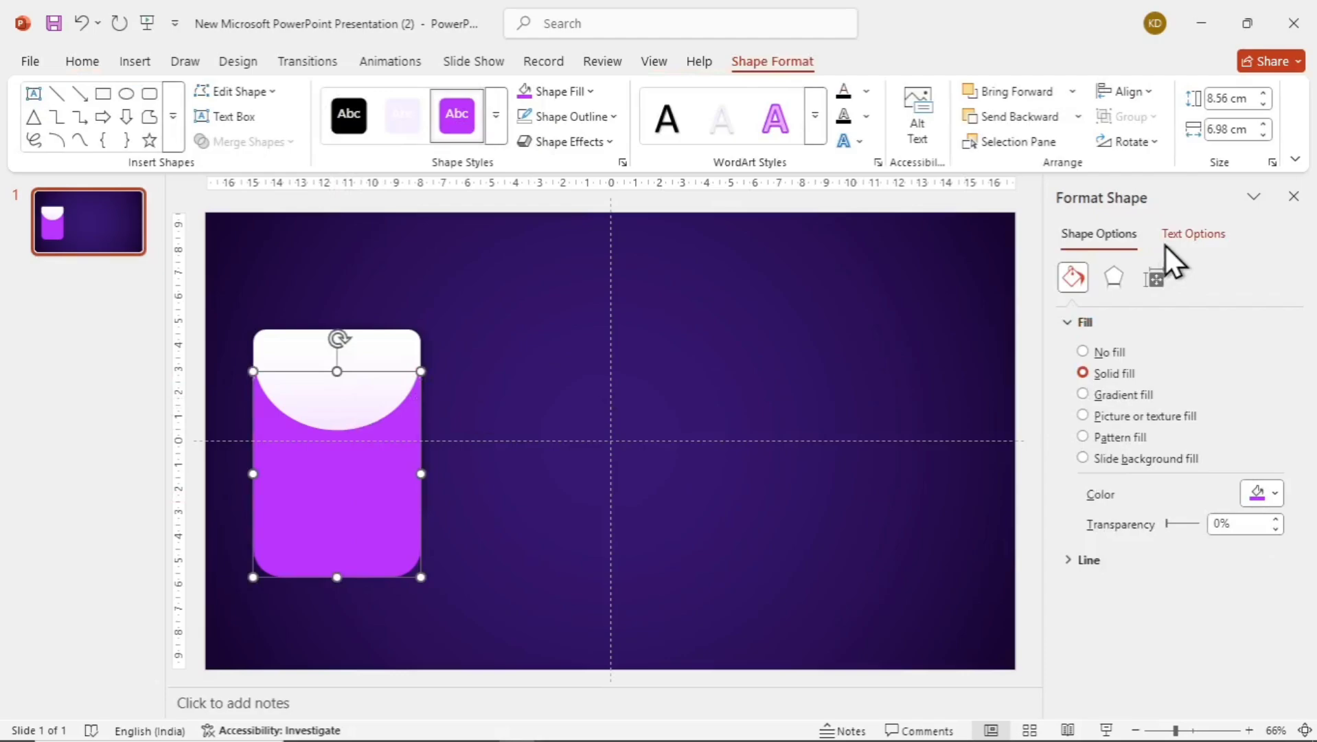
left_click(1122, 275)
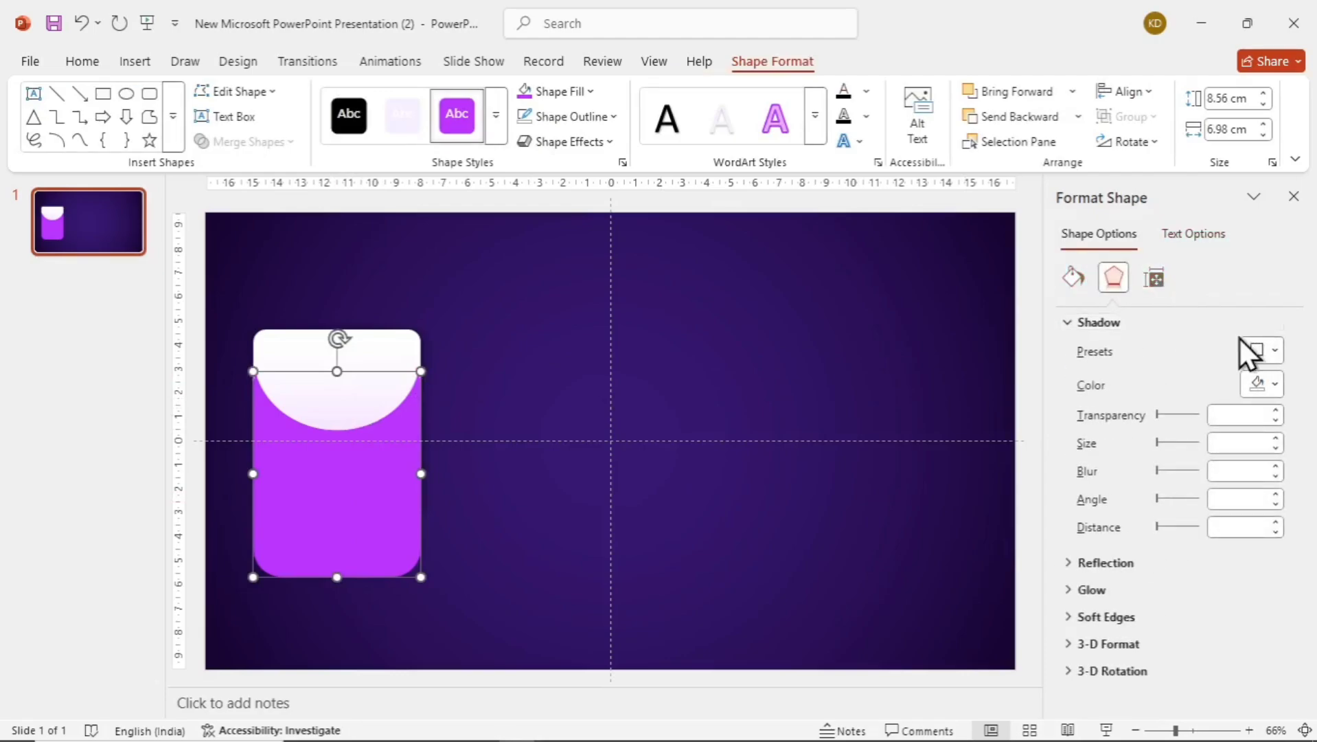
left_click(1267, 351)
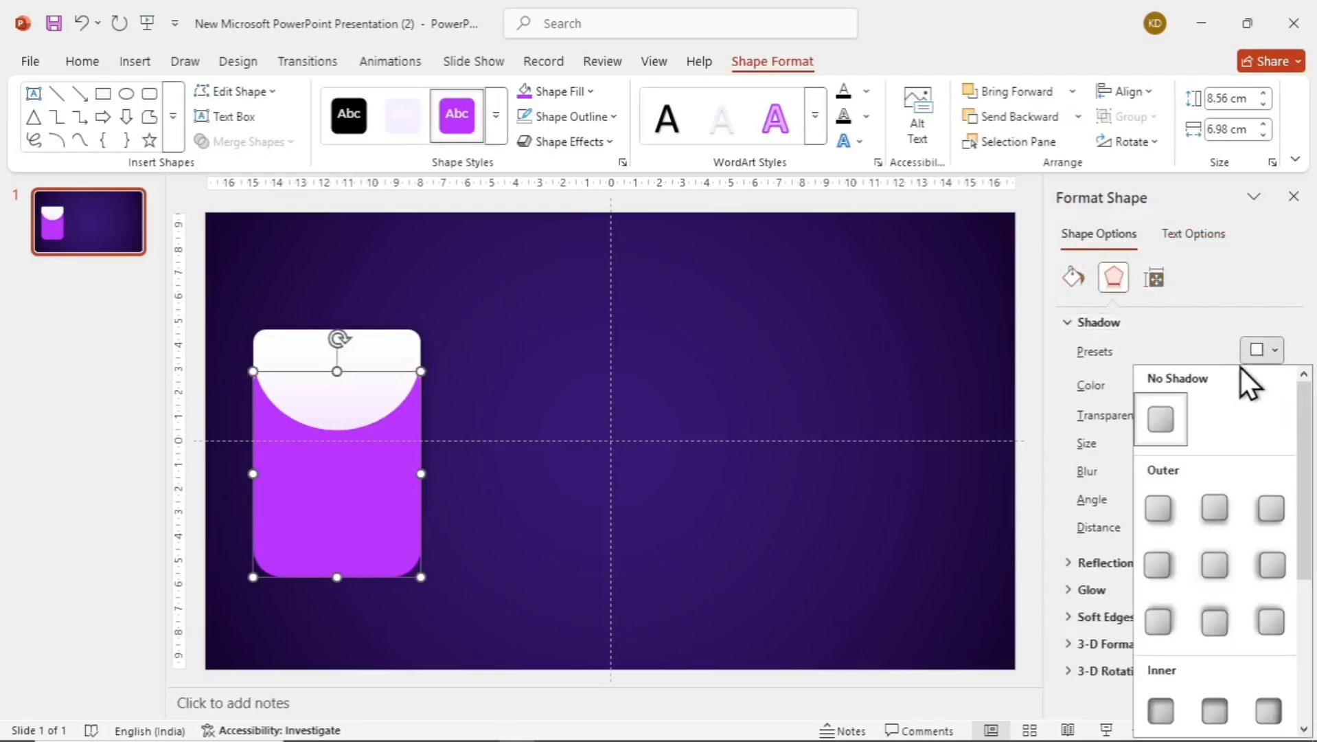
left_click(1171, 566)
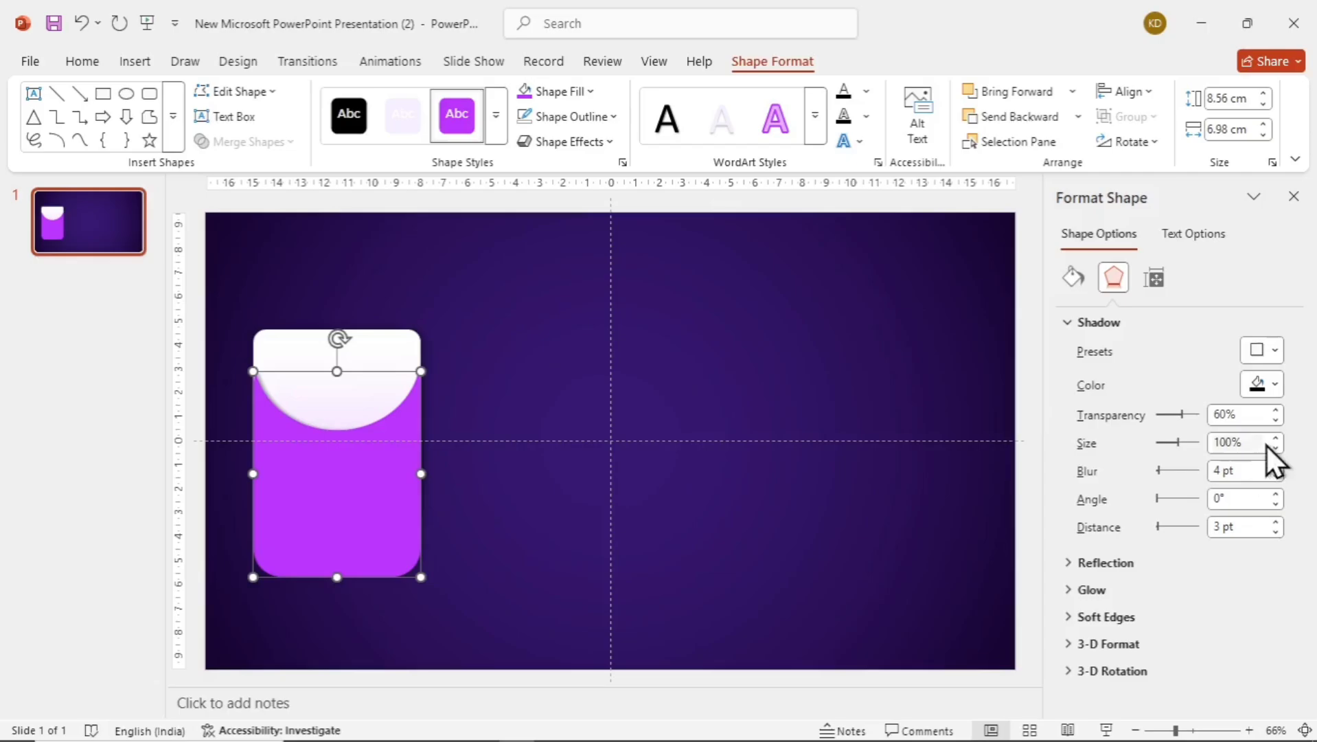
left_click(1276, 383)
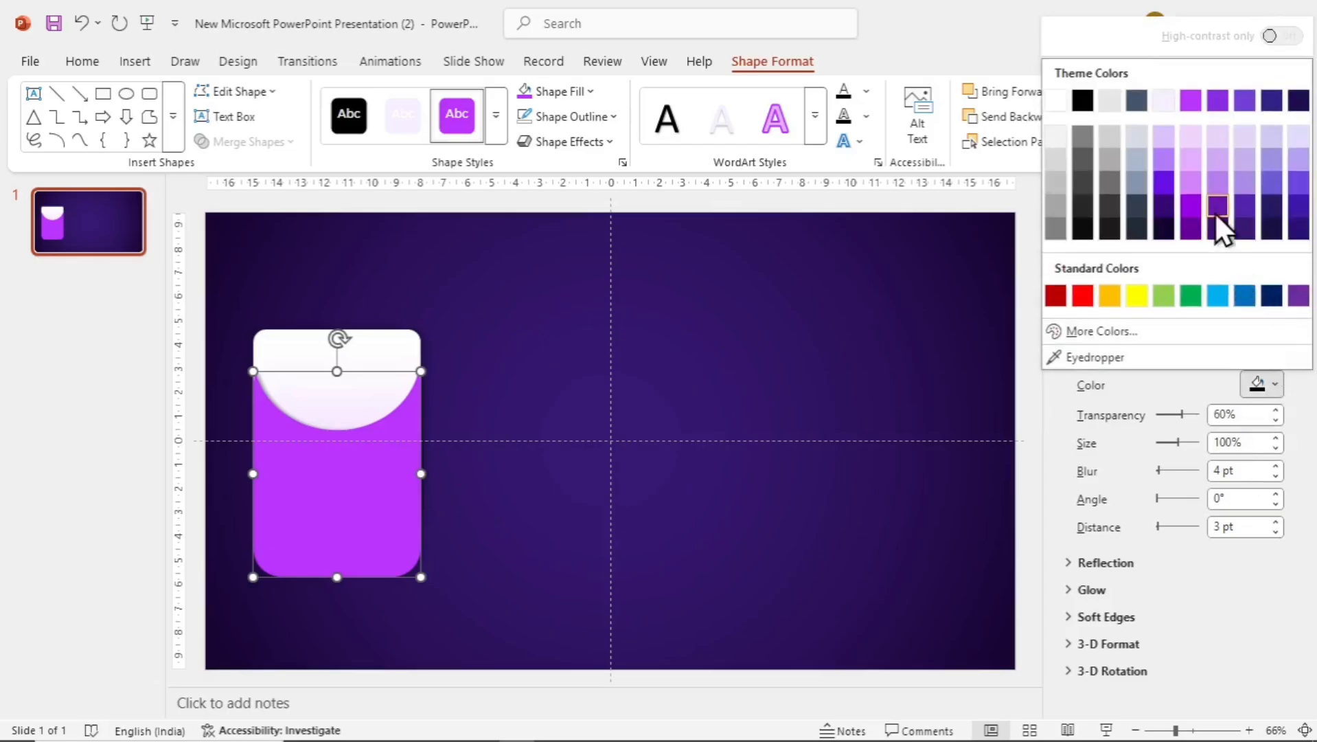
left_click(1190, 101)
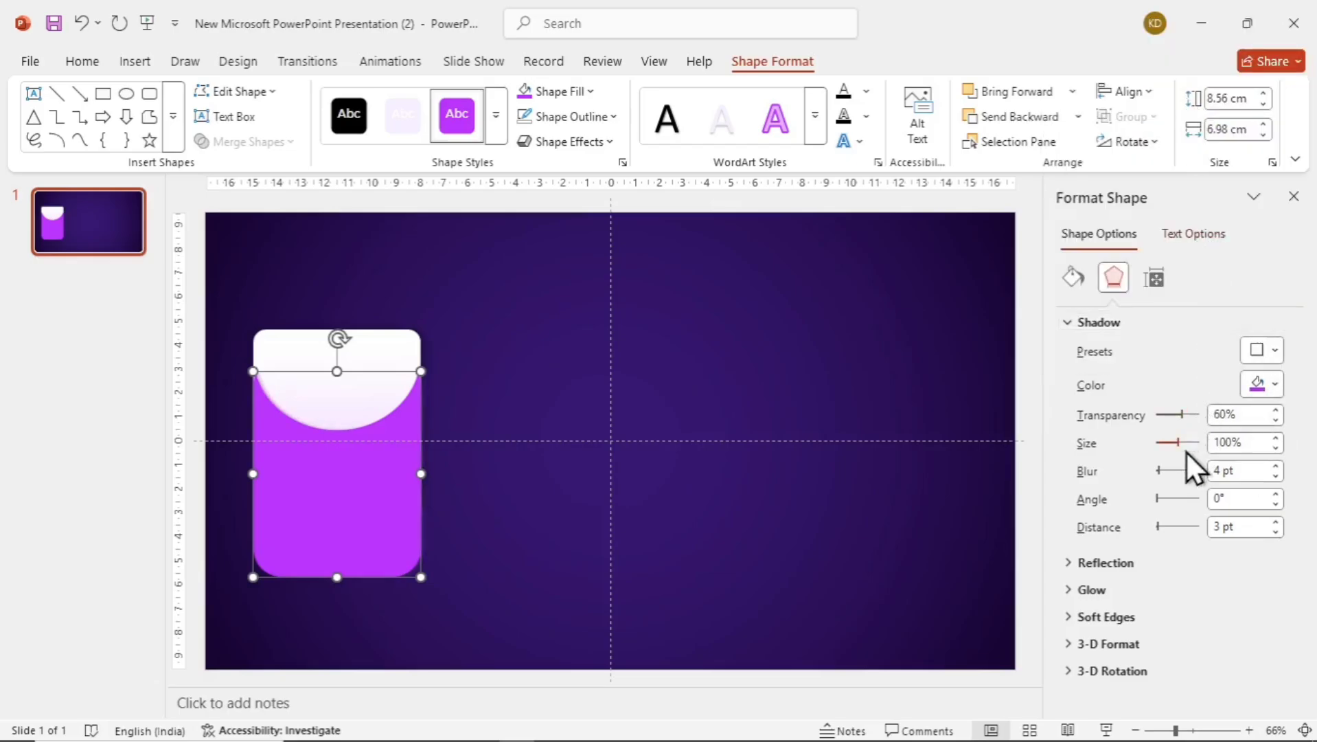
left_click_drag(1164, 470, 1173, 471)
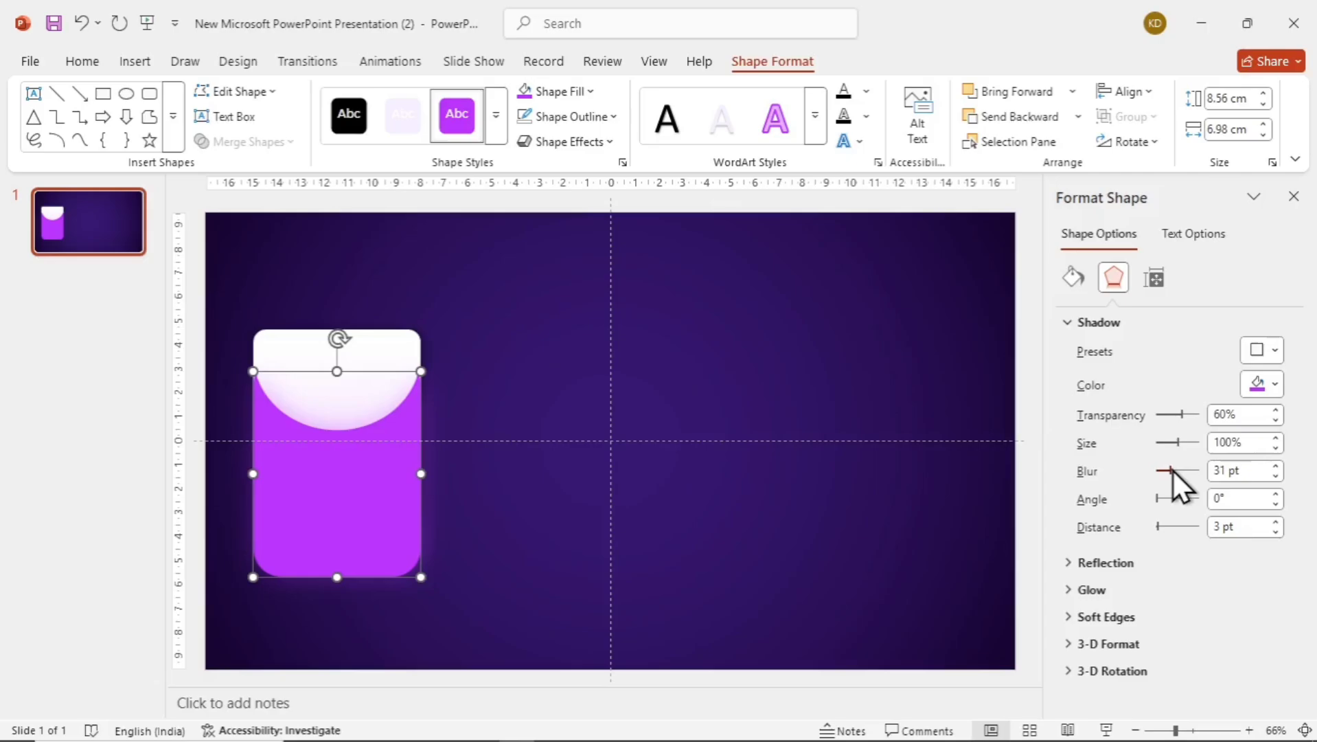
left_click(1276, 522)
- Bring the white panel in front of the purple card
left_click(800, 467)
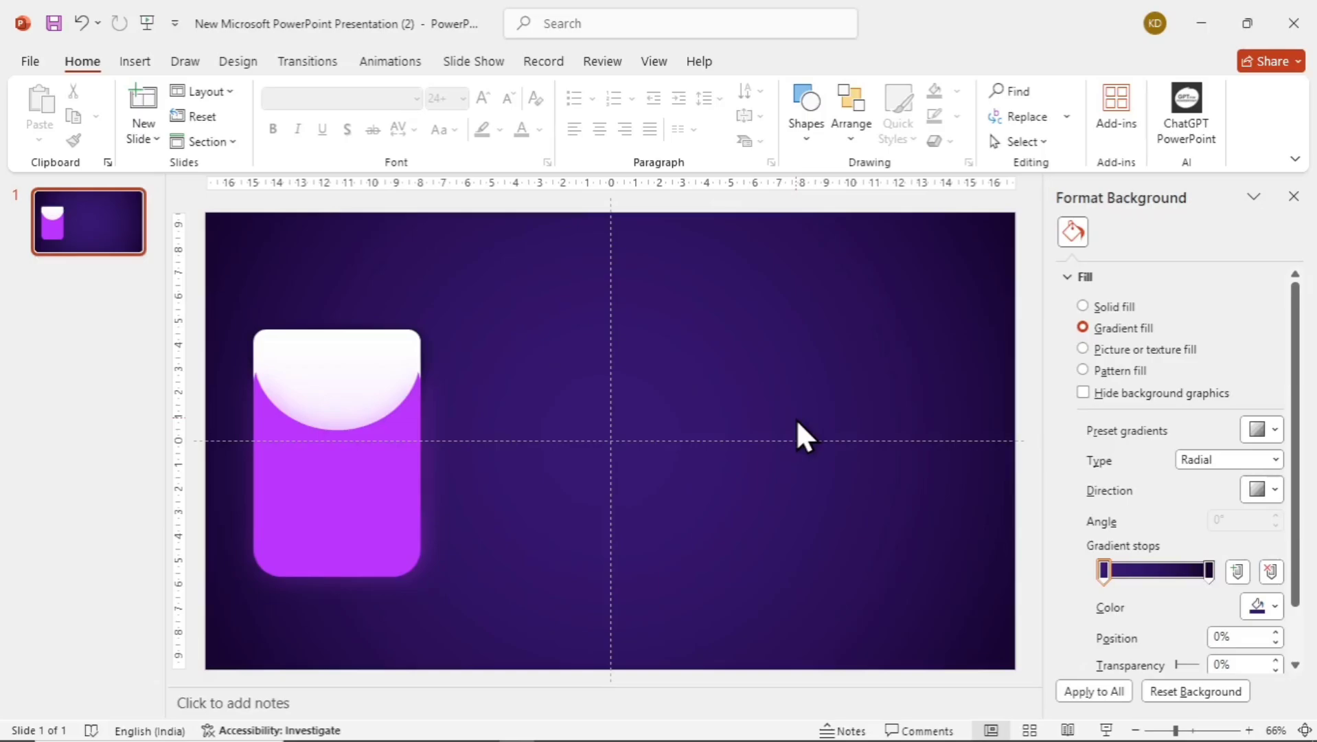
left_click(375, 373)
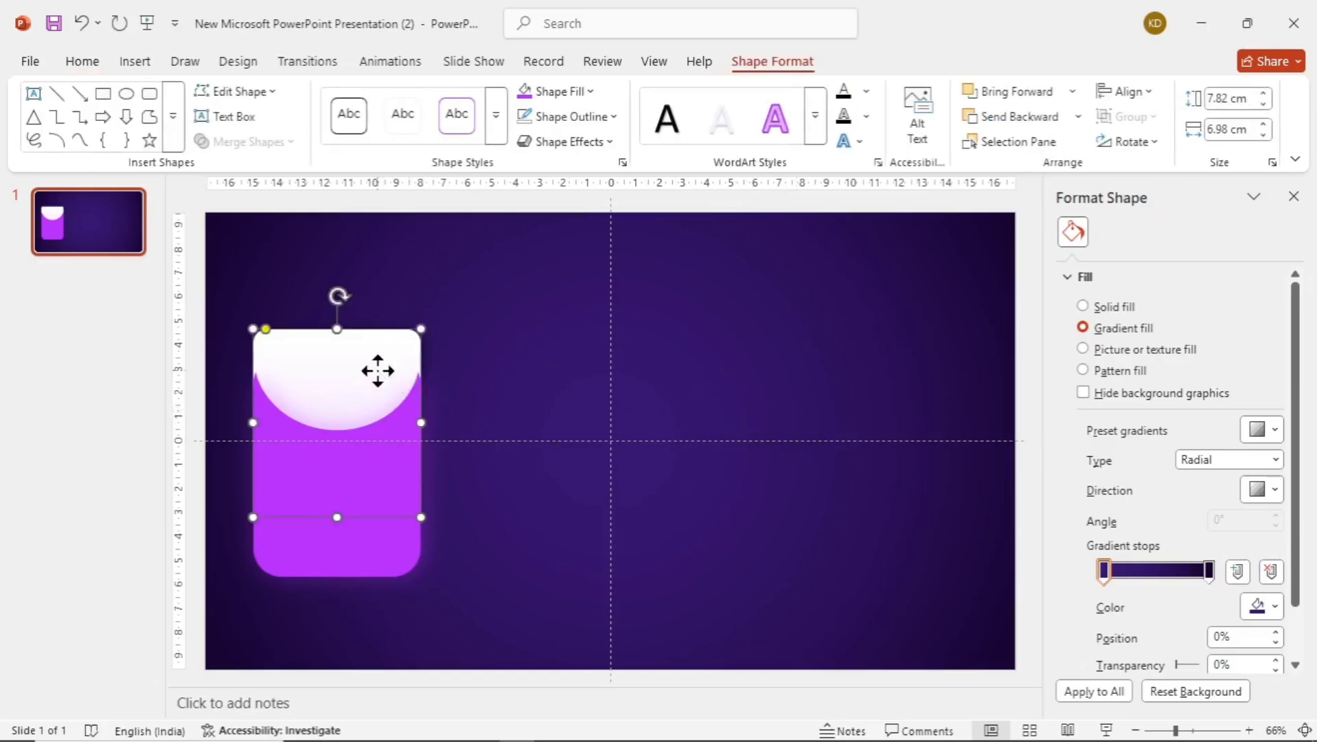
right_click(379, 374)
left_click(457, 467)
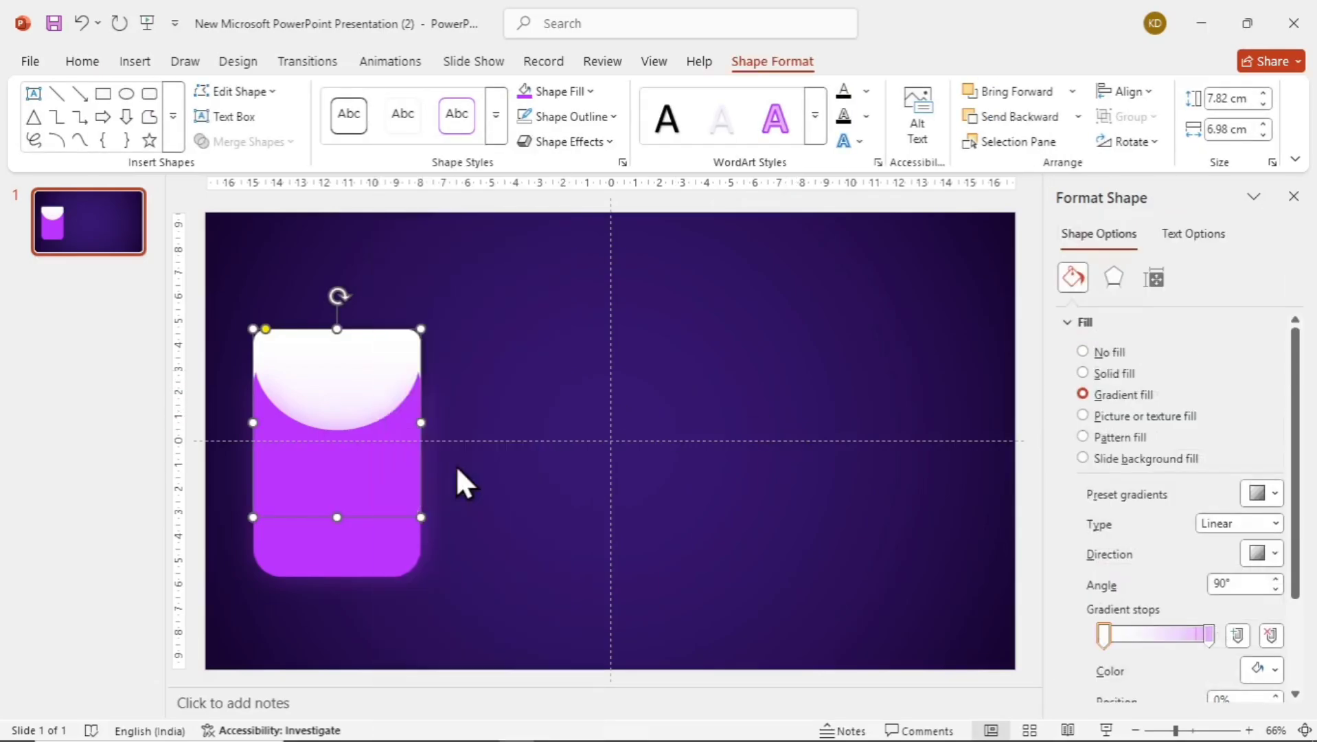
key("Escape")
left_click(506, 399)
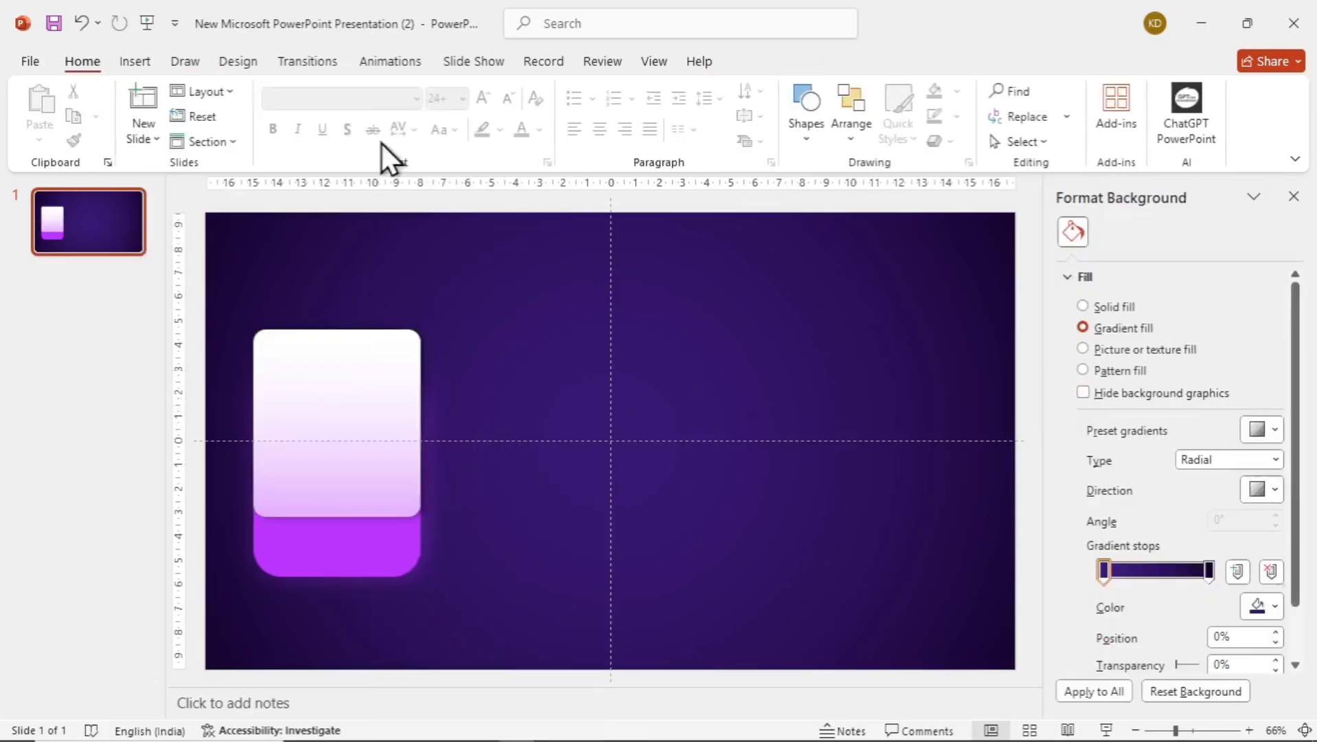
- Add a text box with the letter A at the panel's top, enlarged to 24 pt and centred
left_click(145, 61)
left_click(787, 121)
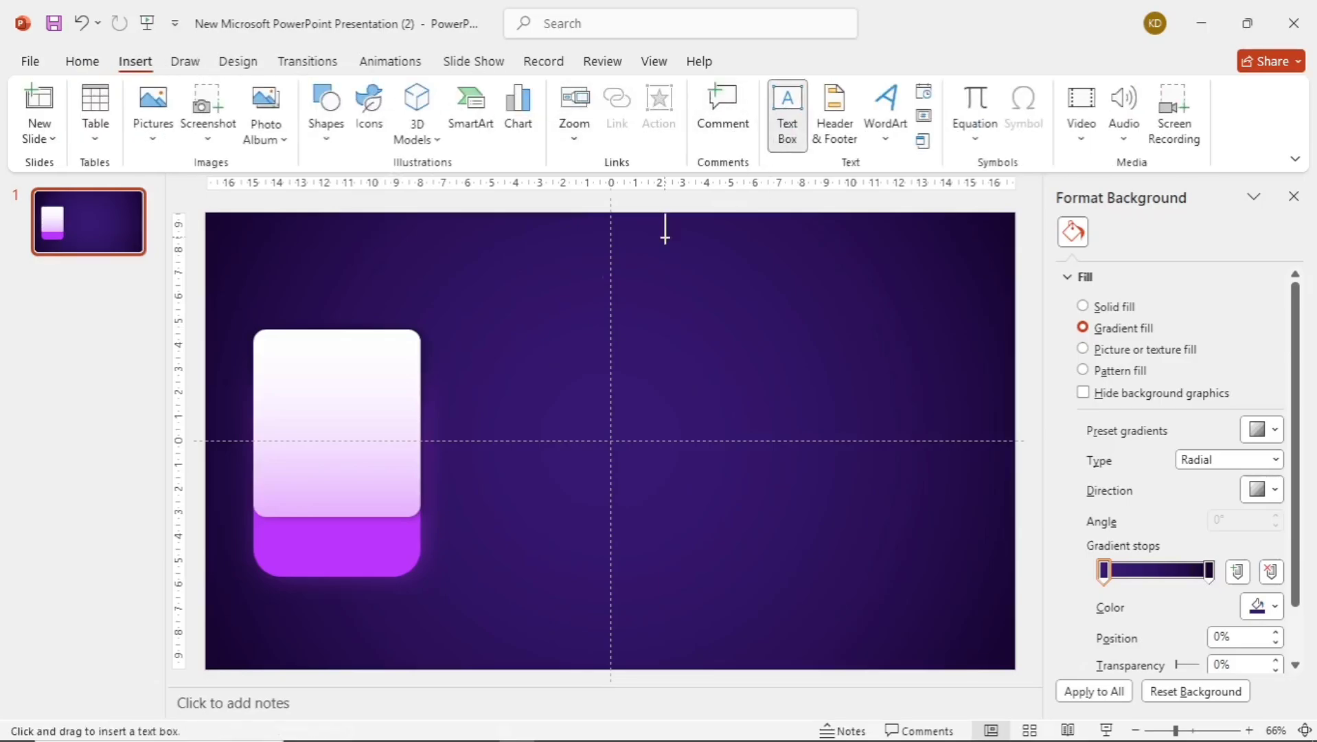
left_click_drag(315, 351, 354, 350)
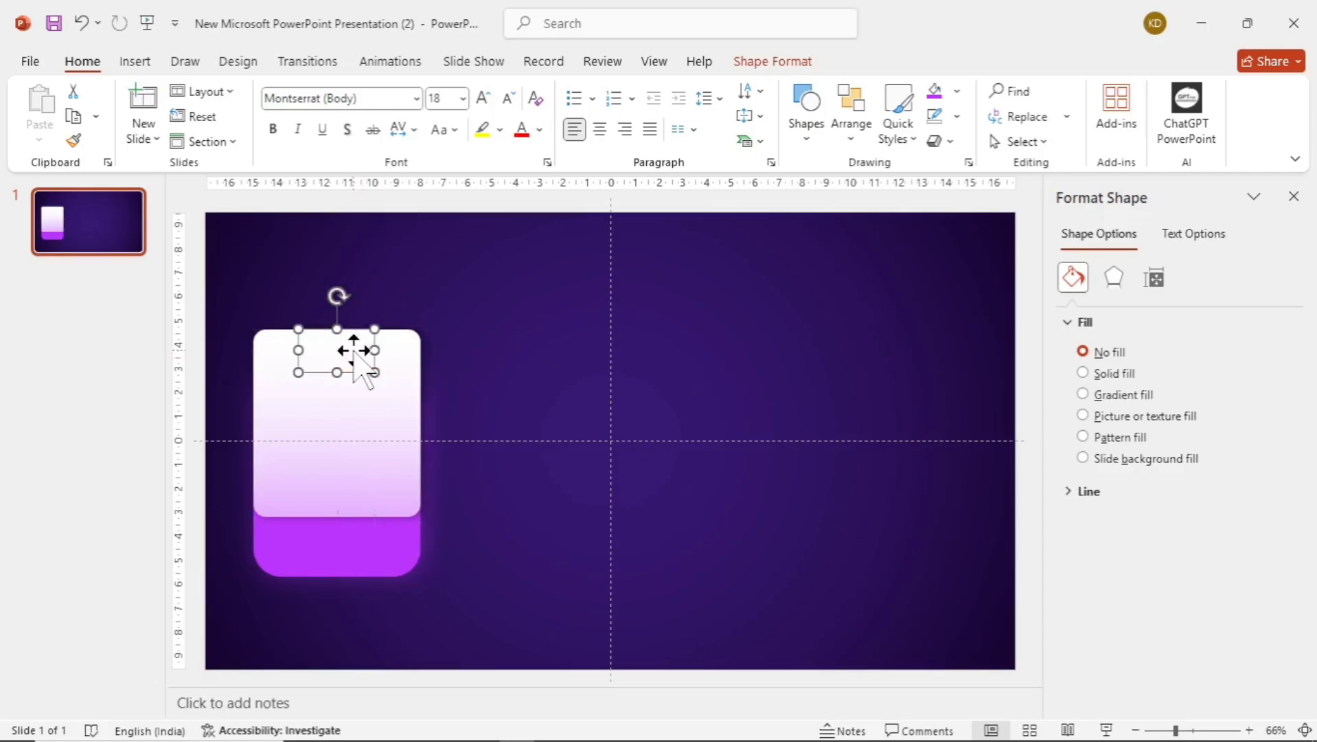
left_click(354, 350)
type("A")
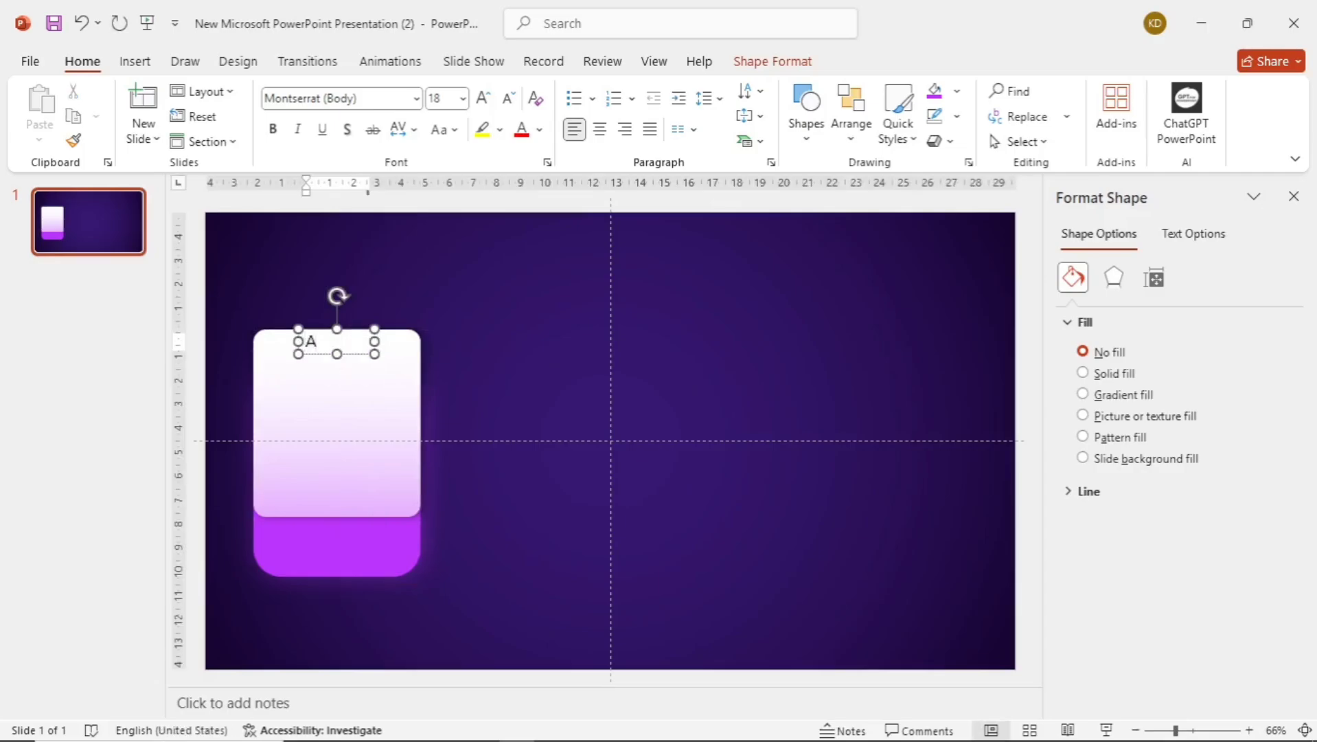
double_click(311, 347)
key("ctrl+shift+period")
key("ctrl+shift+period")
left_click(599, 129)
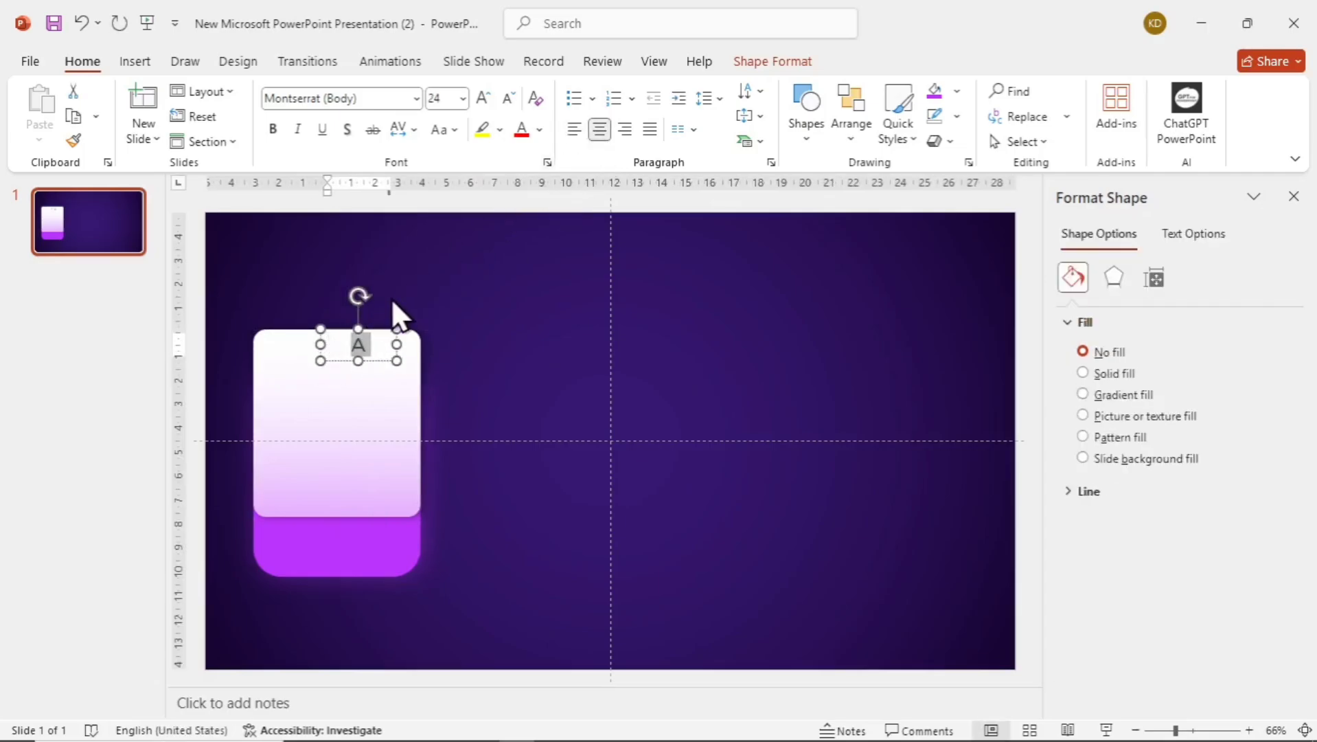
- Colour the letter A grey
left_click(448, 290)
double_click(340, 343)
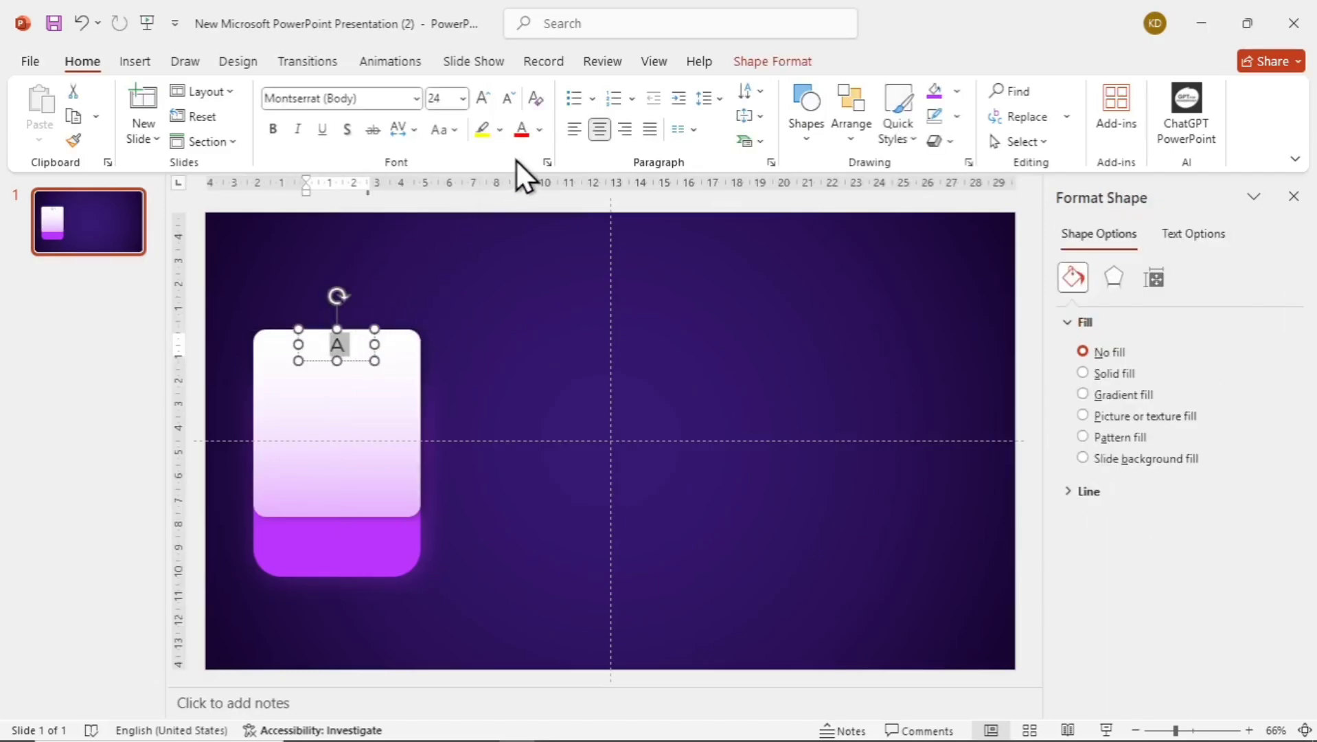
left_click(541, 129)
left_click(520, 348)
left_click(481, 342)
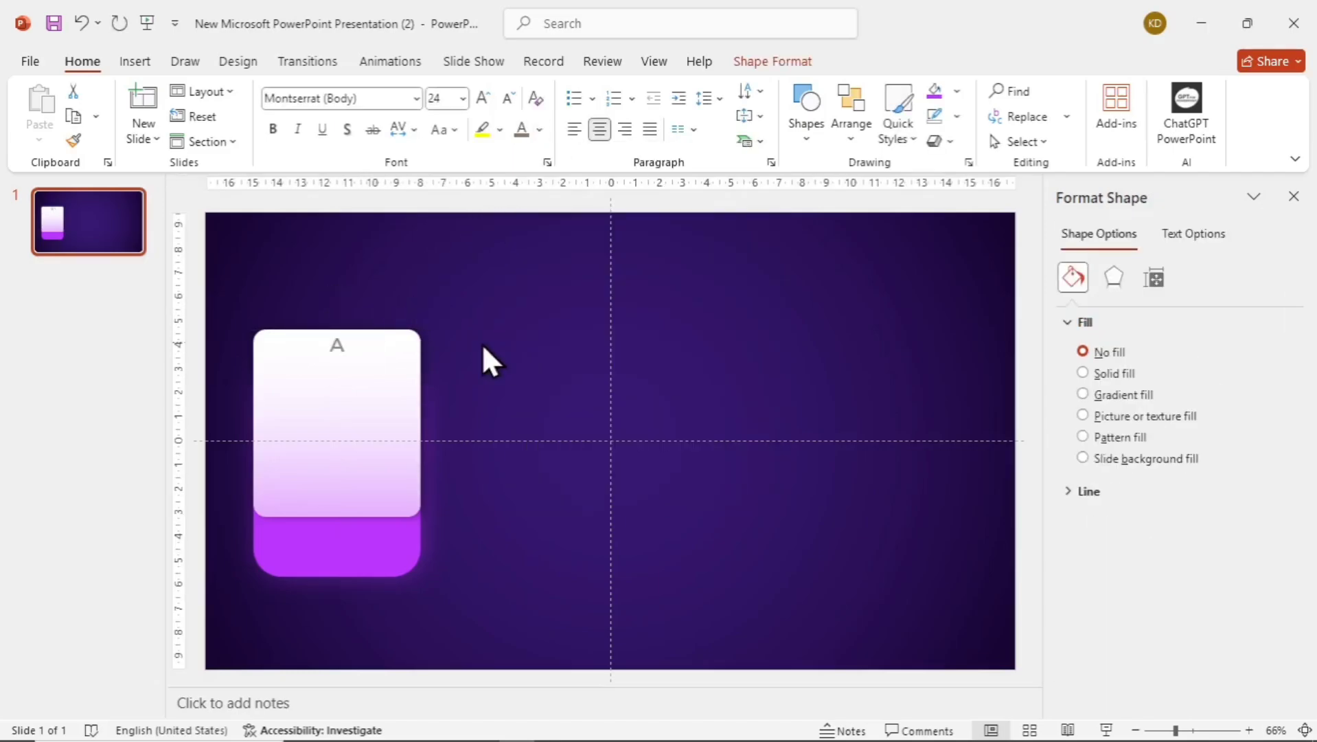
- Add a bold 'YOUR TITLE' text box below the A, coloured the card's purple
left_click(136, 62)
left_click(786, 117)
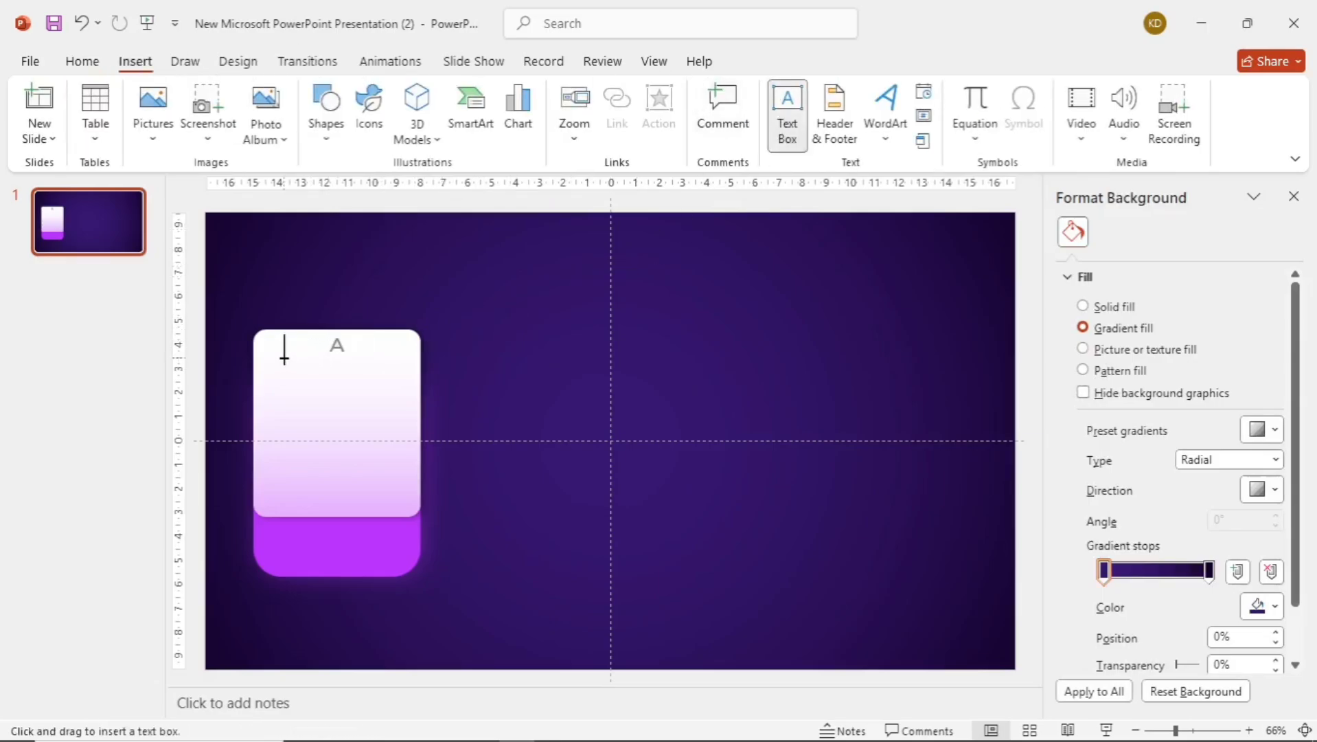
left_click_drag(284, 357, 388, 385)
type("YOUR TITLE")
key("ctrl+a")
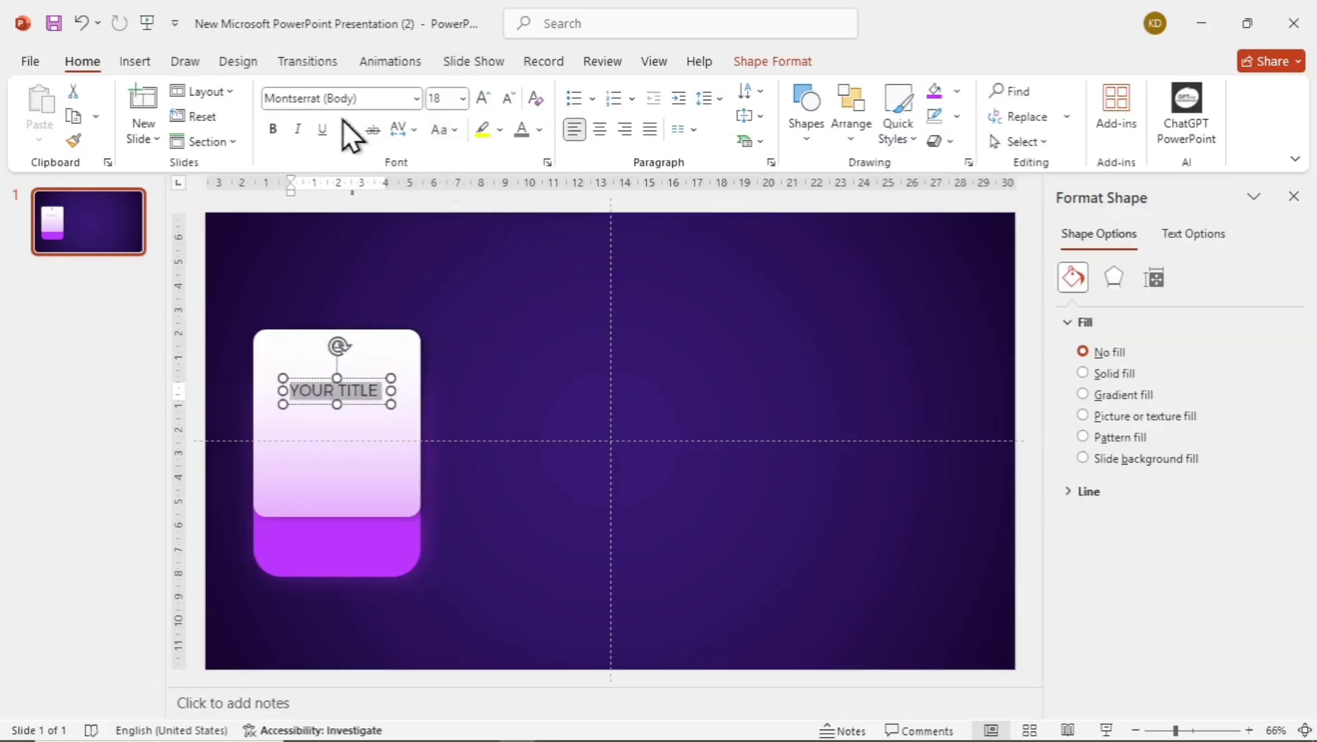
left_click(273, 129)
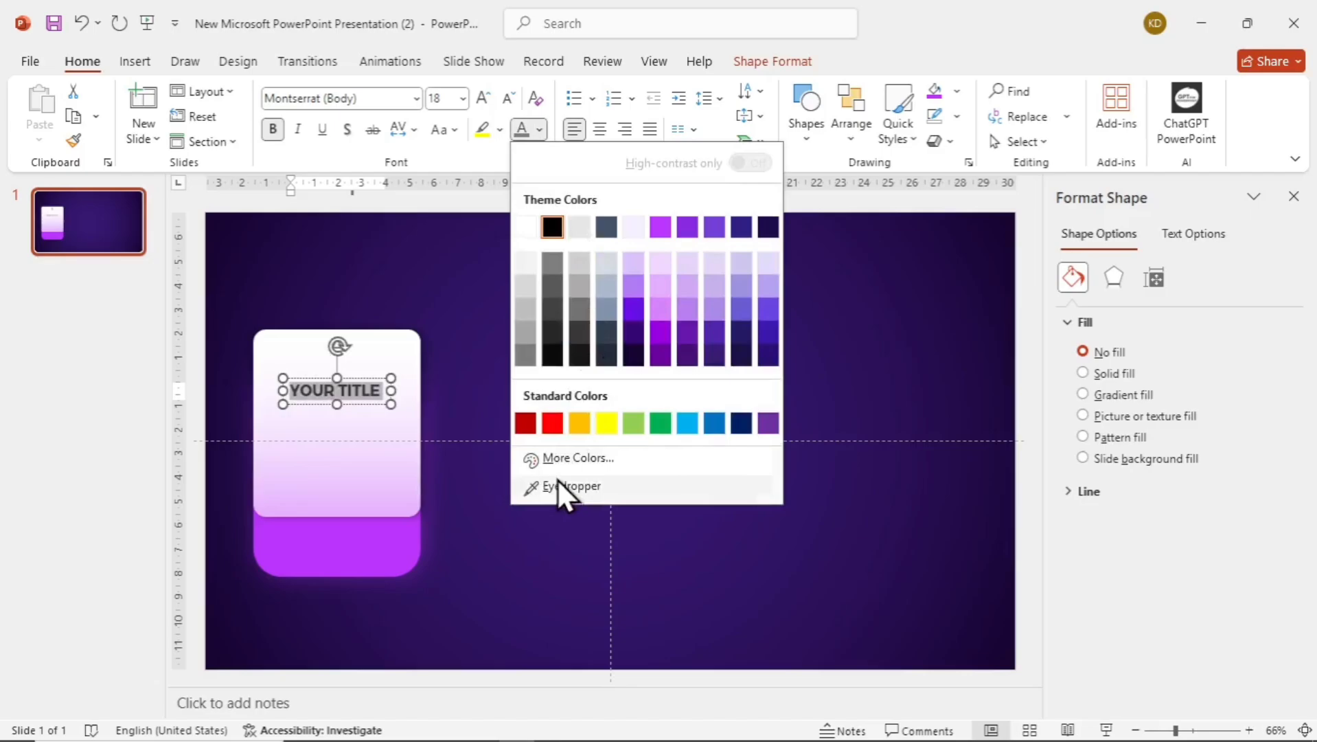
left_click(557, 483)
left_click(343, 547)
left_click(515, 455)
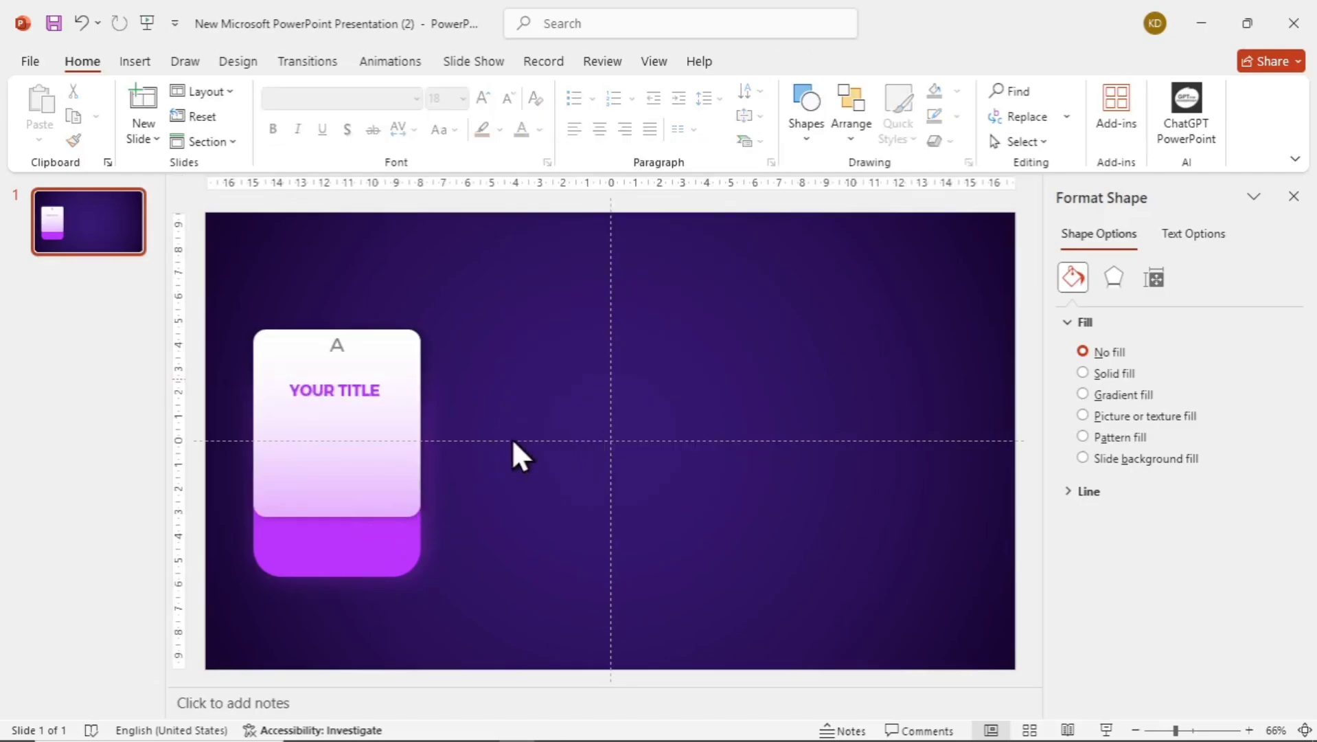
- Add a centred 14 pt 'Lorem ipsum dolor sit amet.' text box below the title
key("alt+n")
key("x")
left_click_drag(276, 412, 403, 469)
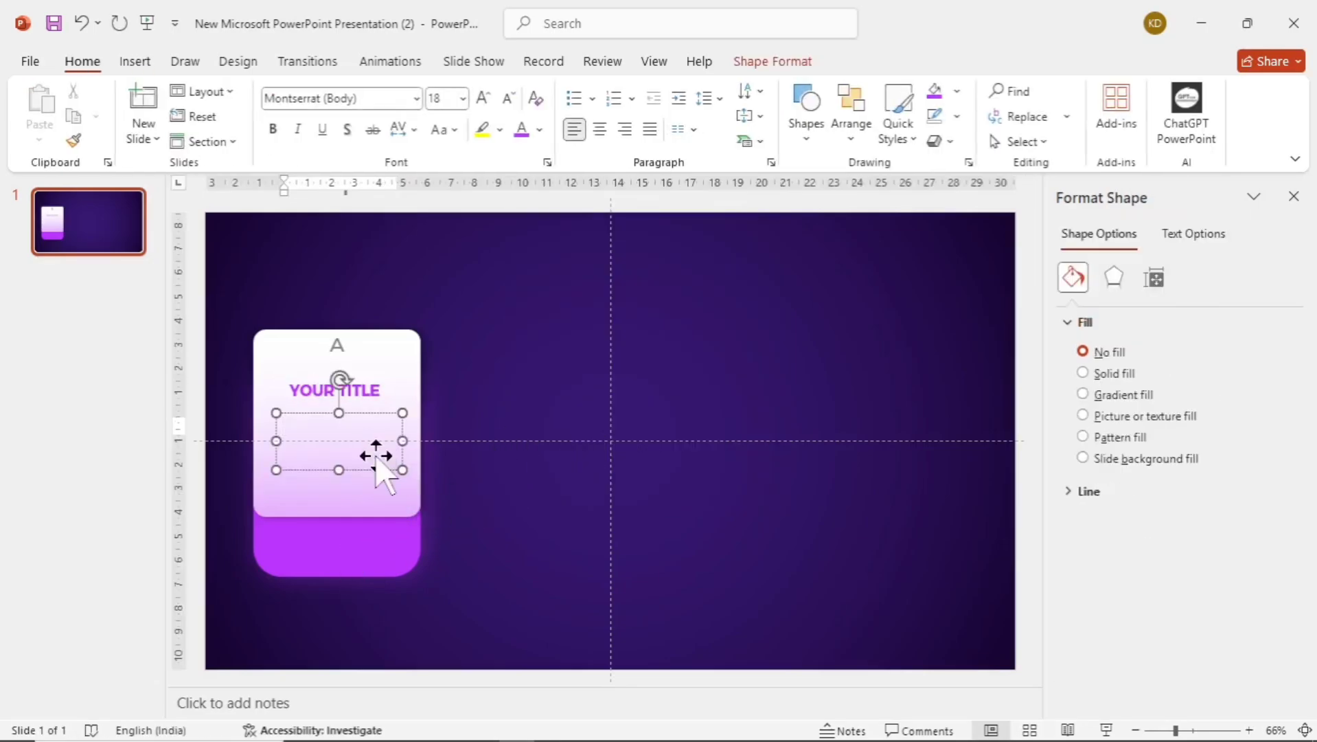
type("Lorem ipsum dol")
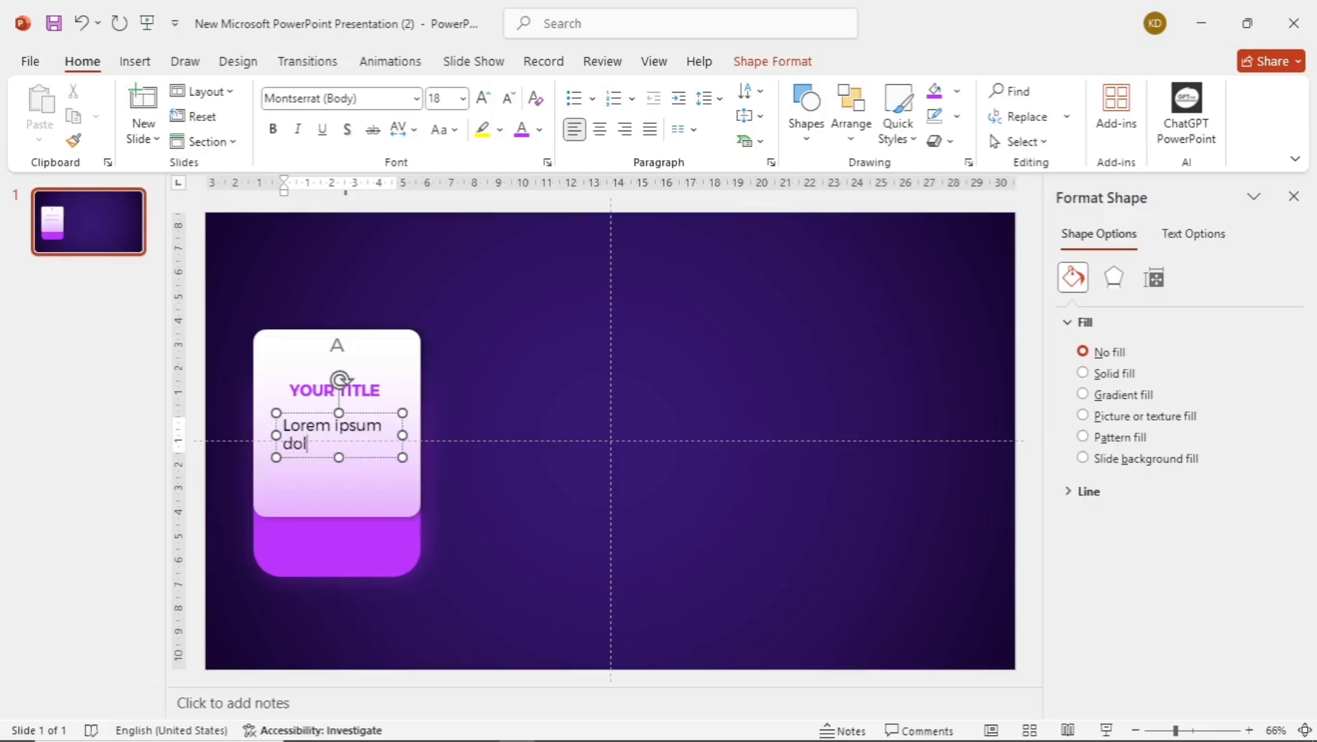
type("or sit amet.")
key("ctrl+a")
left_click(508, 98)
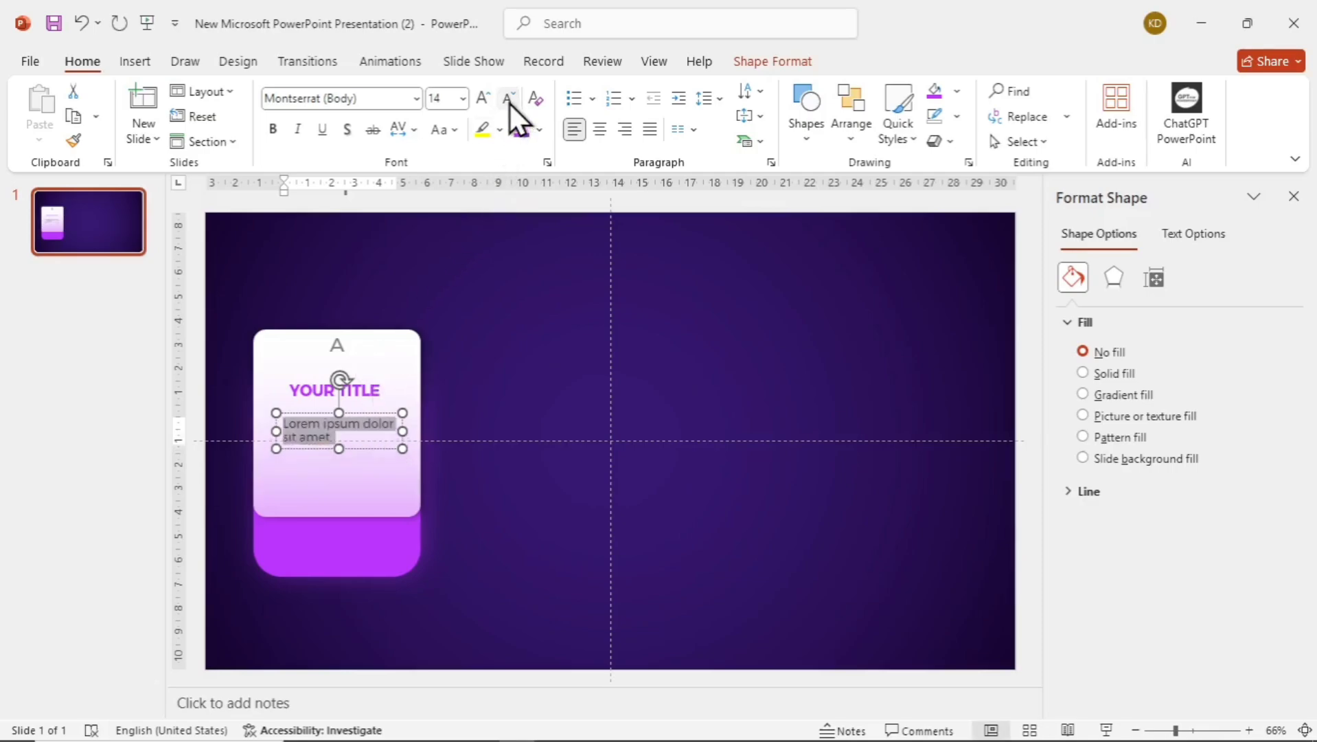
left_click(508, 98)
left_click(599, 129)
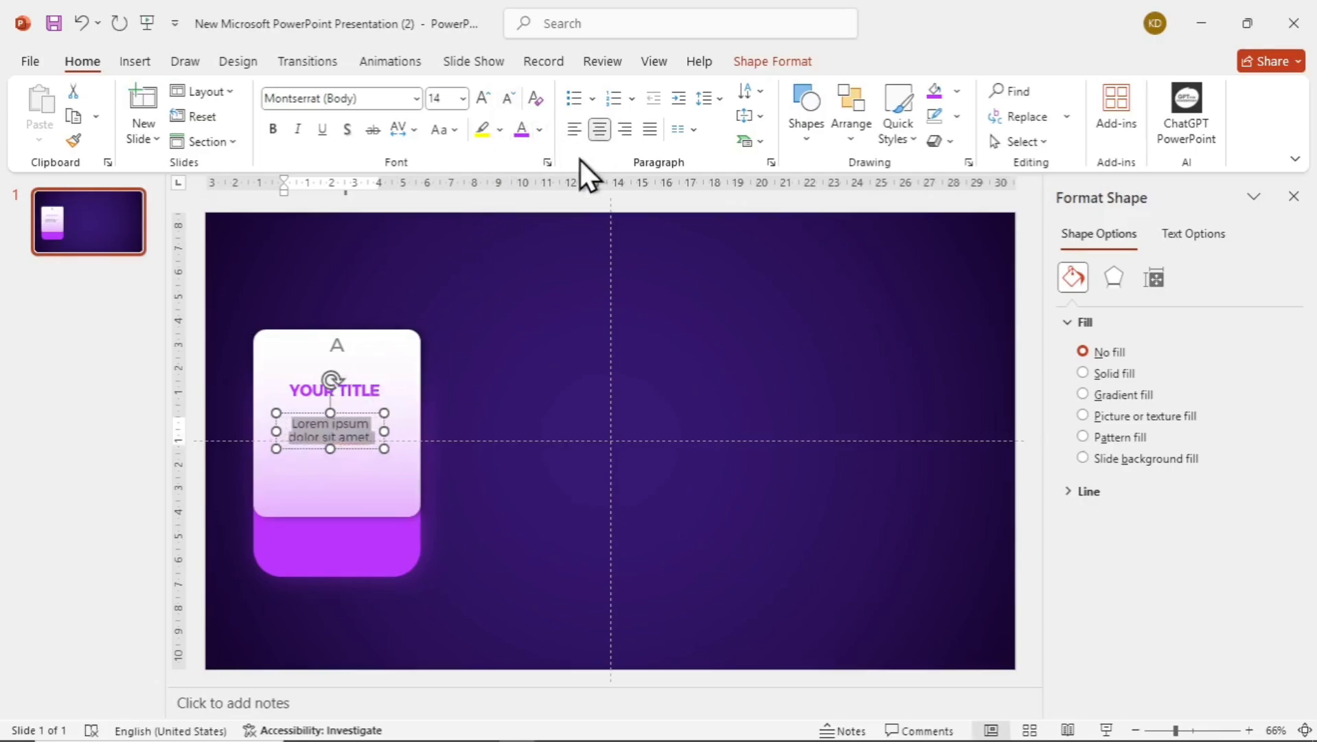
- Group the white panel with its three text boxes
left_click(382, 416)
left_click(471, 364)
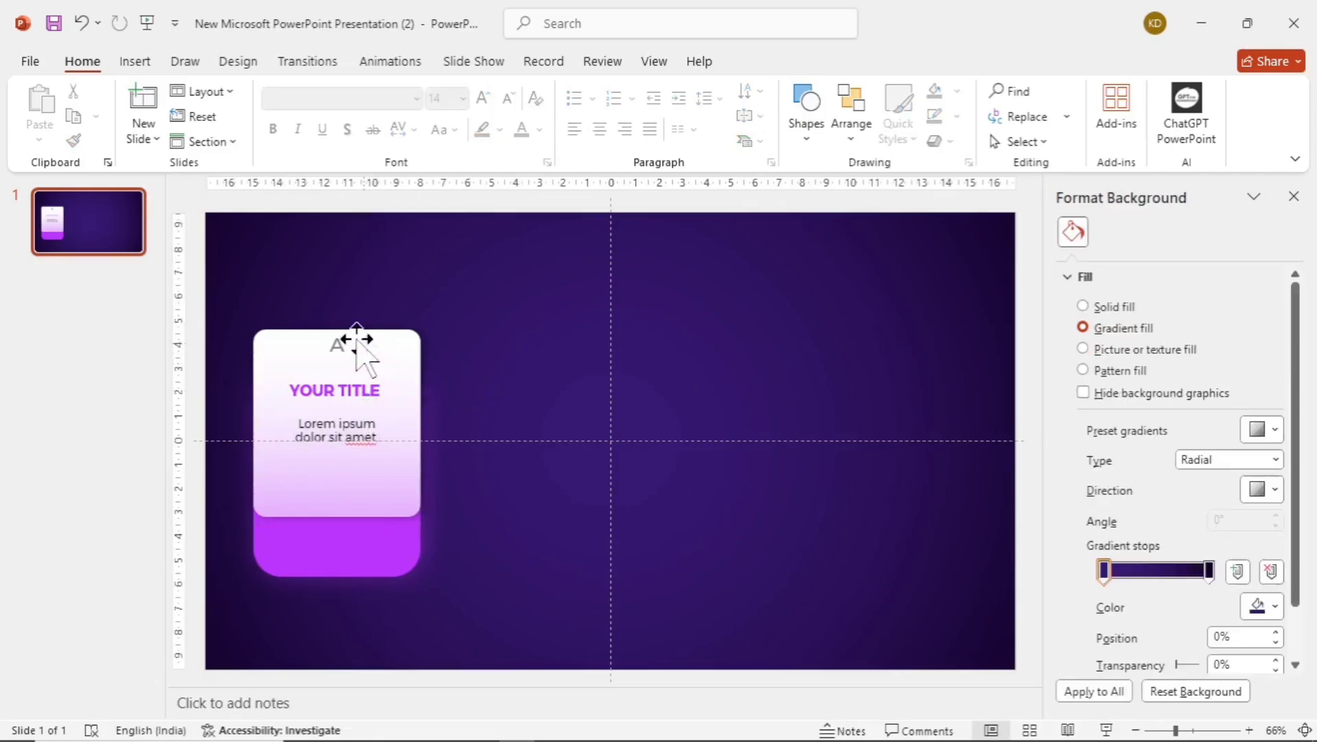
left_click_drag(241, 292, 429, 484)
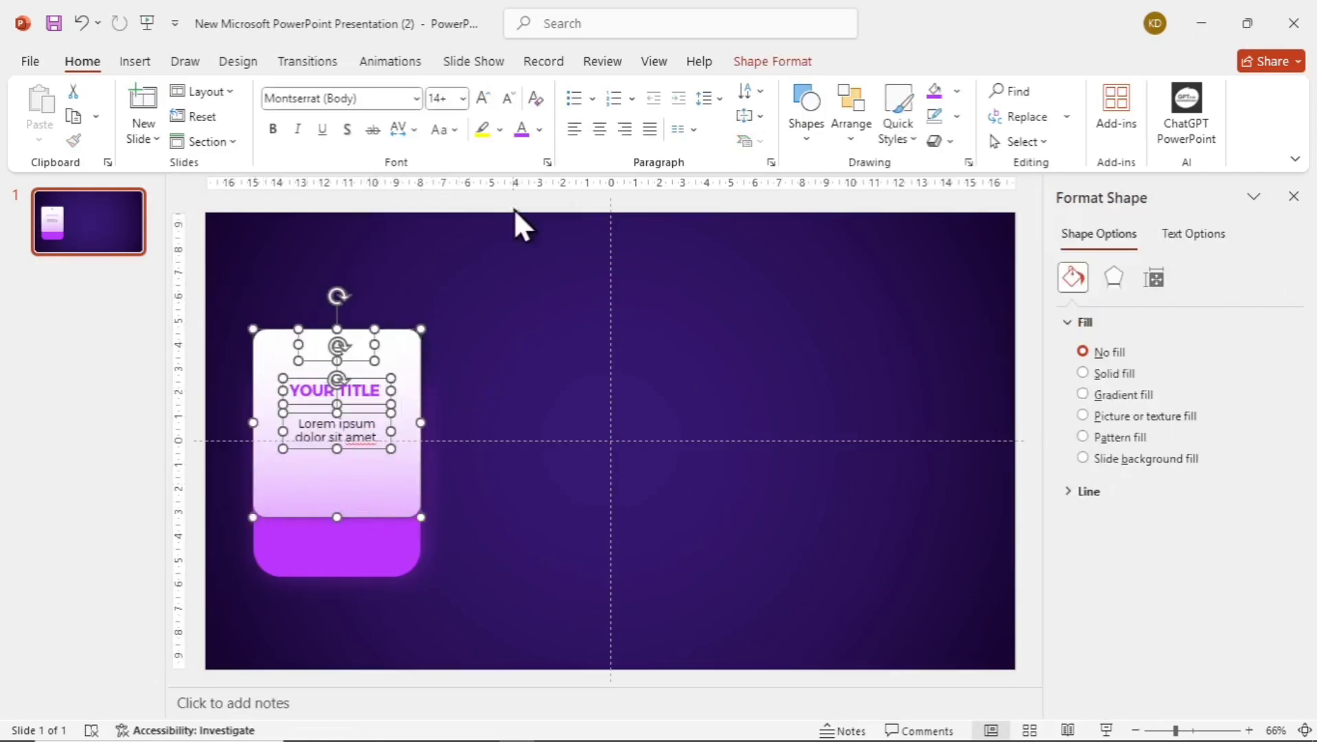
left_click(776, 65)
left_click(1152, 118)
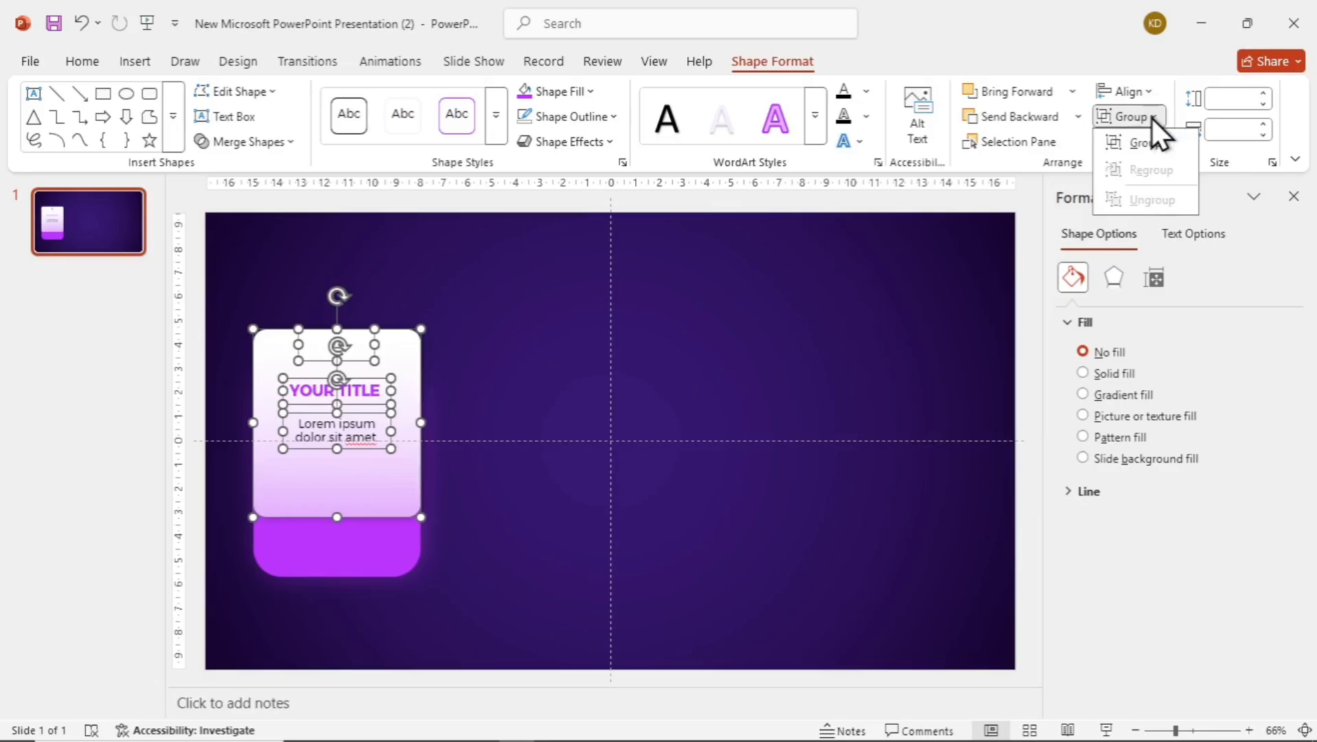
left_click(1144, 143)
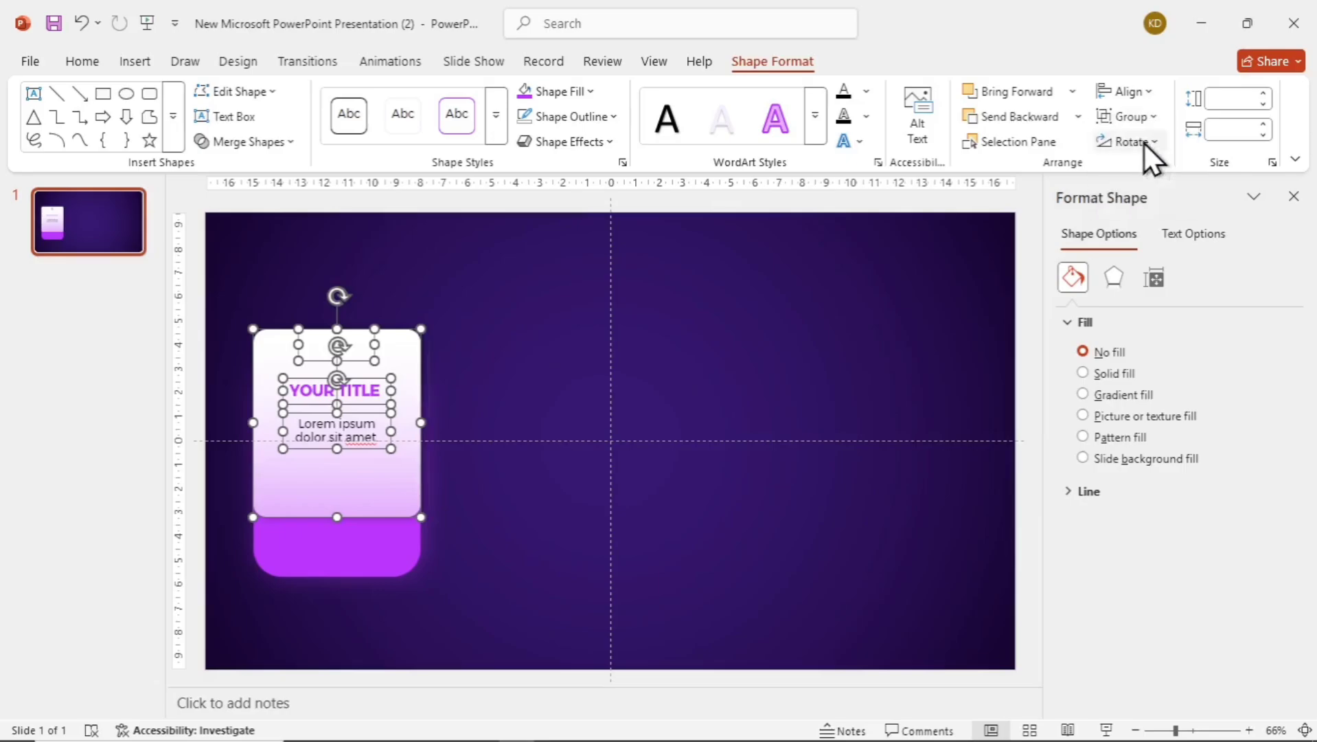
- Send the grouped panel to the back and lower it behind the purple card
left_click(543, 361)
left_click(409, 349)
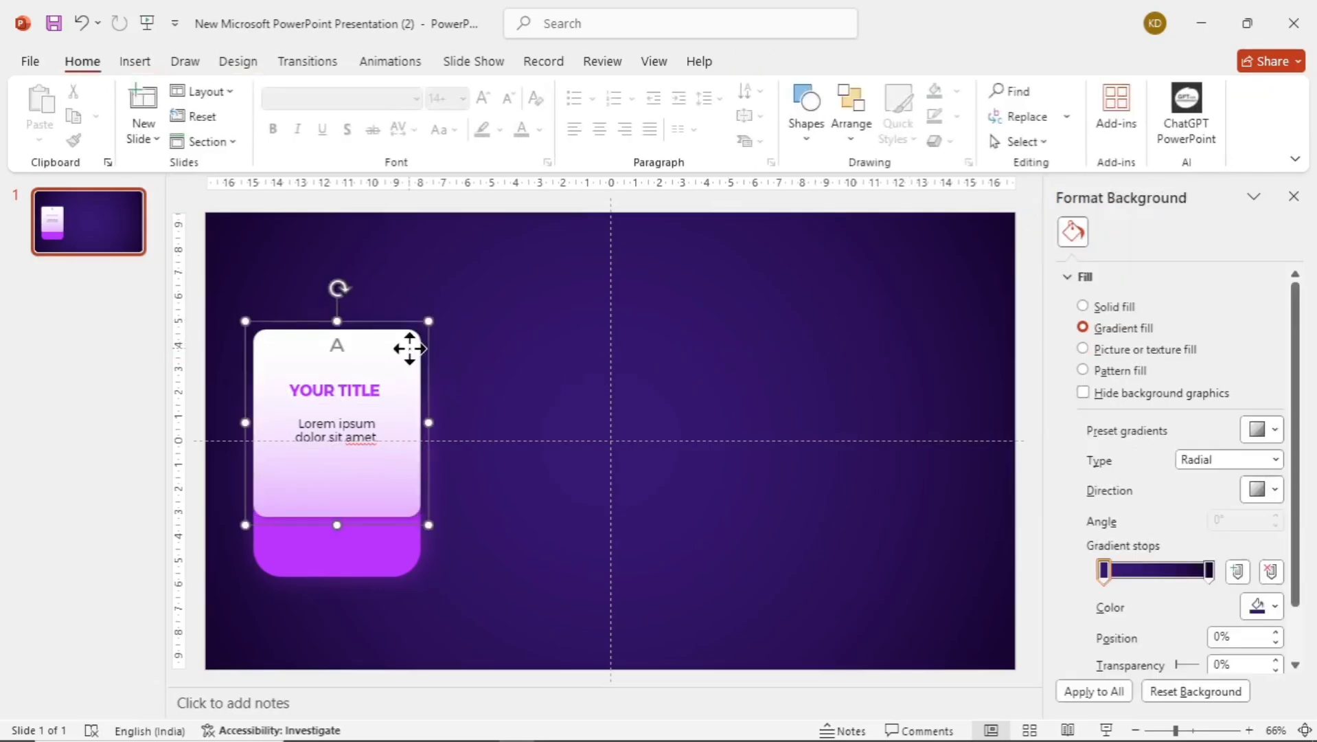
right_click(410, 354)
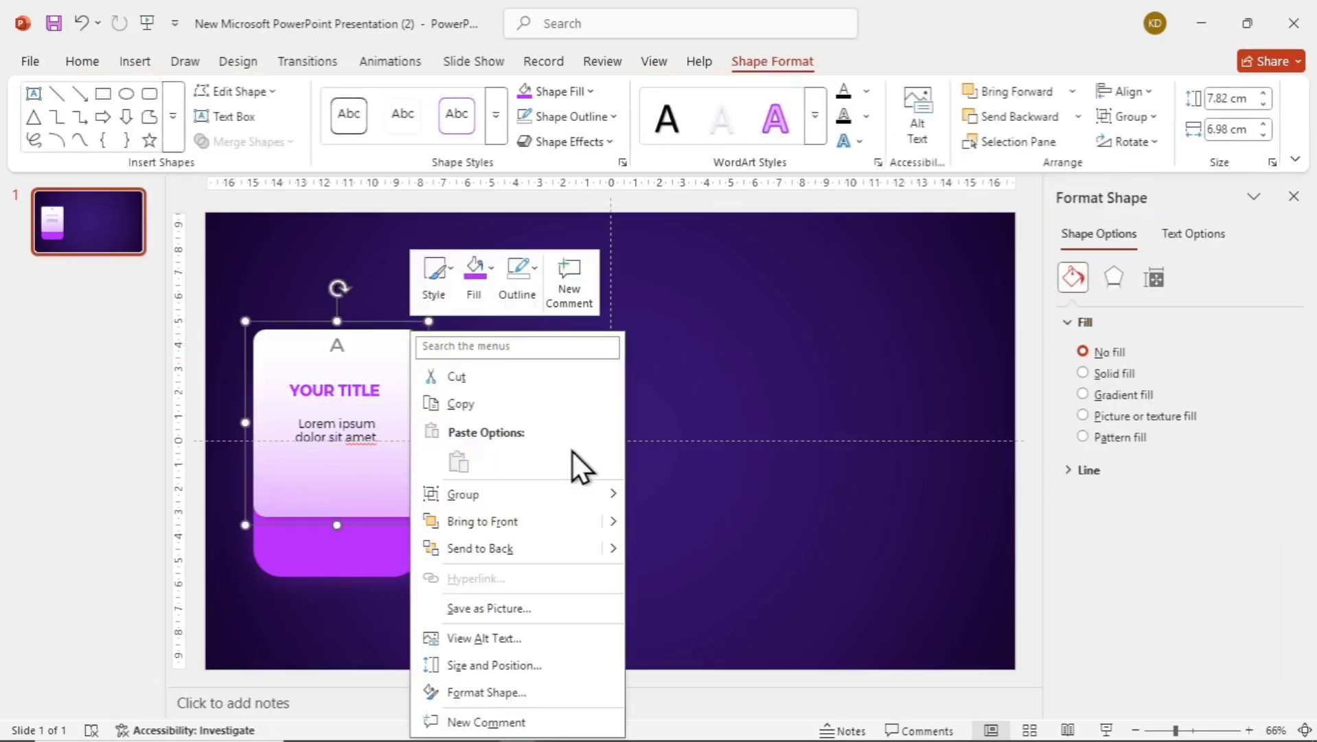
left_click(496, 546)
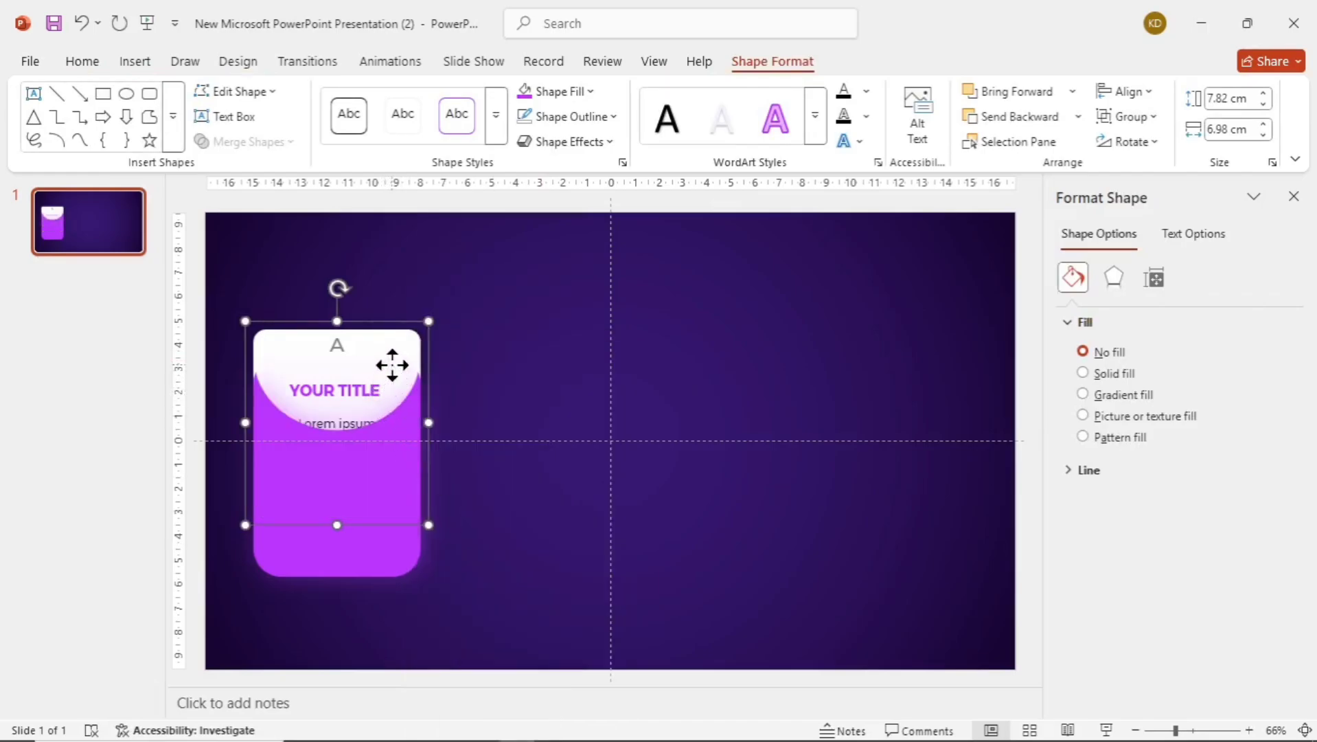
left_click_drag(392, 364, 398, 407)
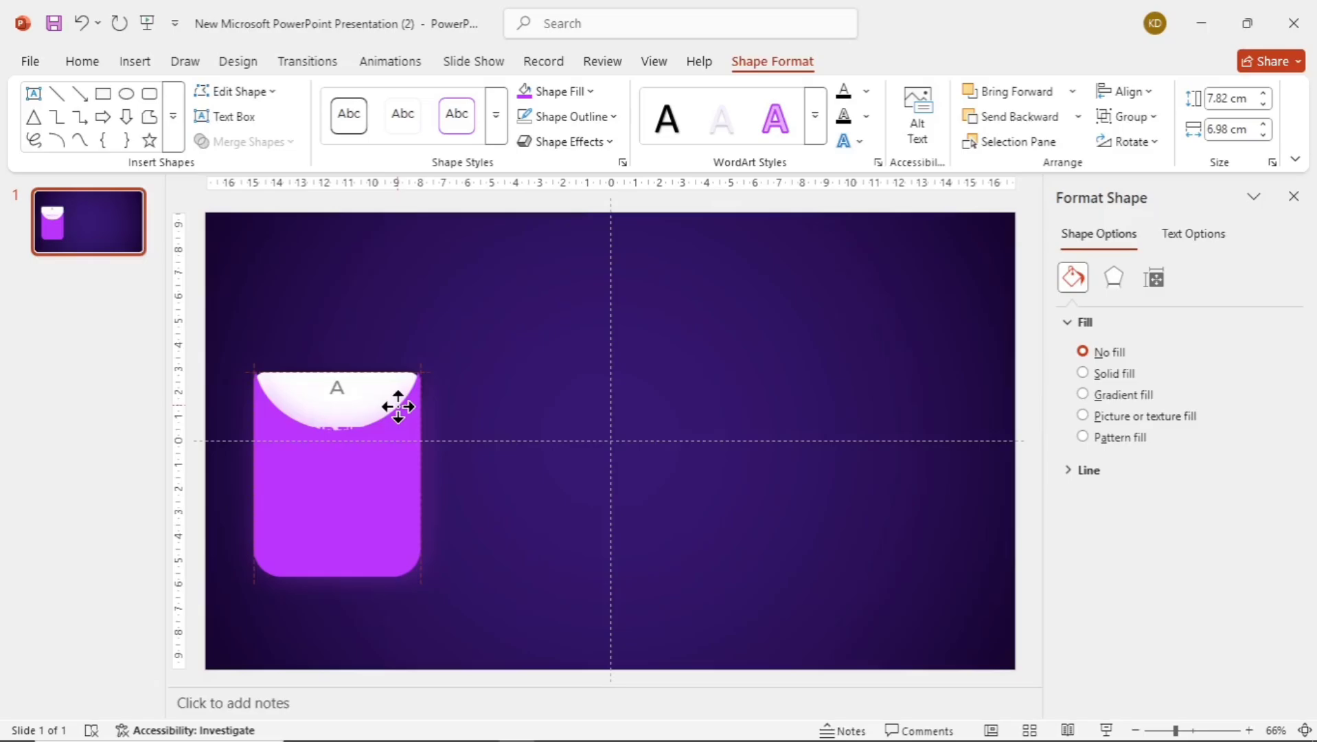
left_click_drag(399, 409, 367, 412)
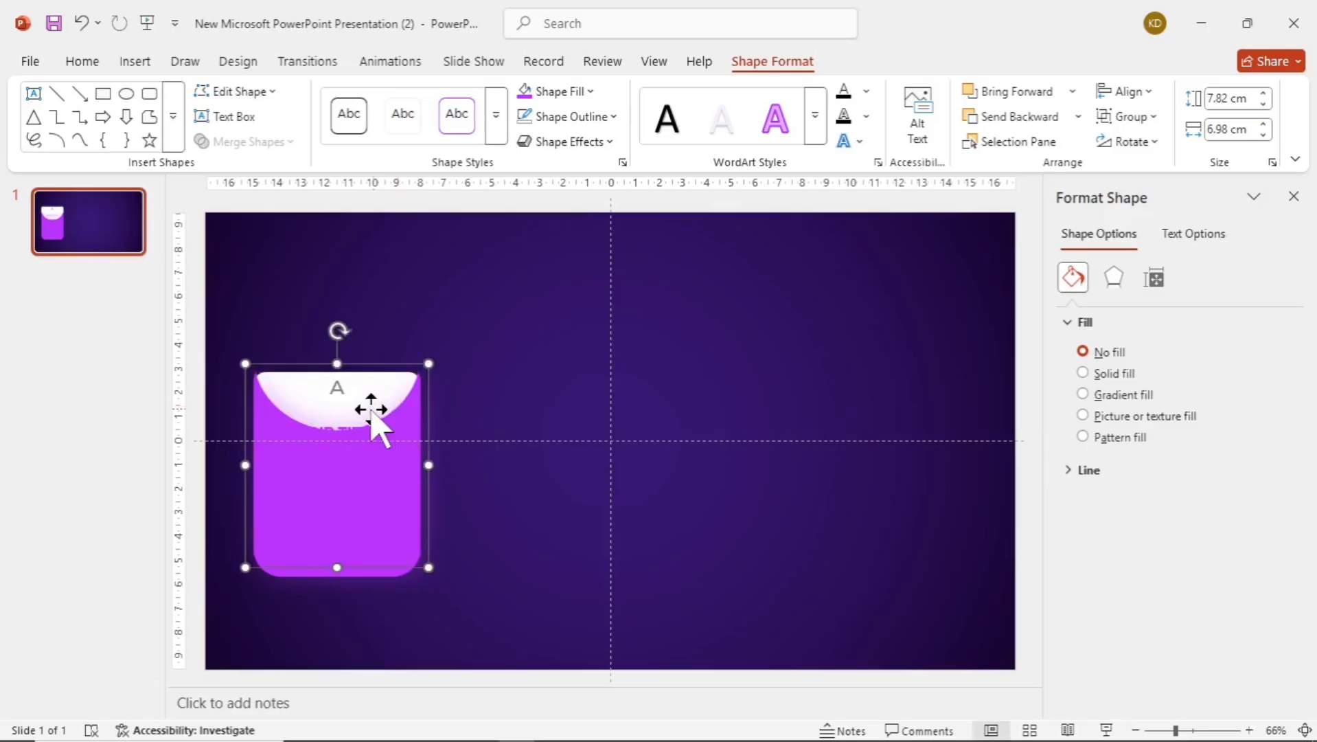
- Fine-tune the panel and YOUR TITLE positions so only the A peeks through the notch
left_click(369, 364)
left_click_drag(369, 364, 370, 300)
left_click(366, 364)
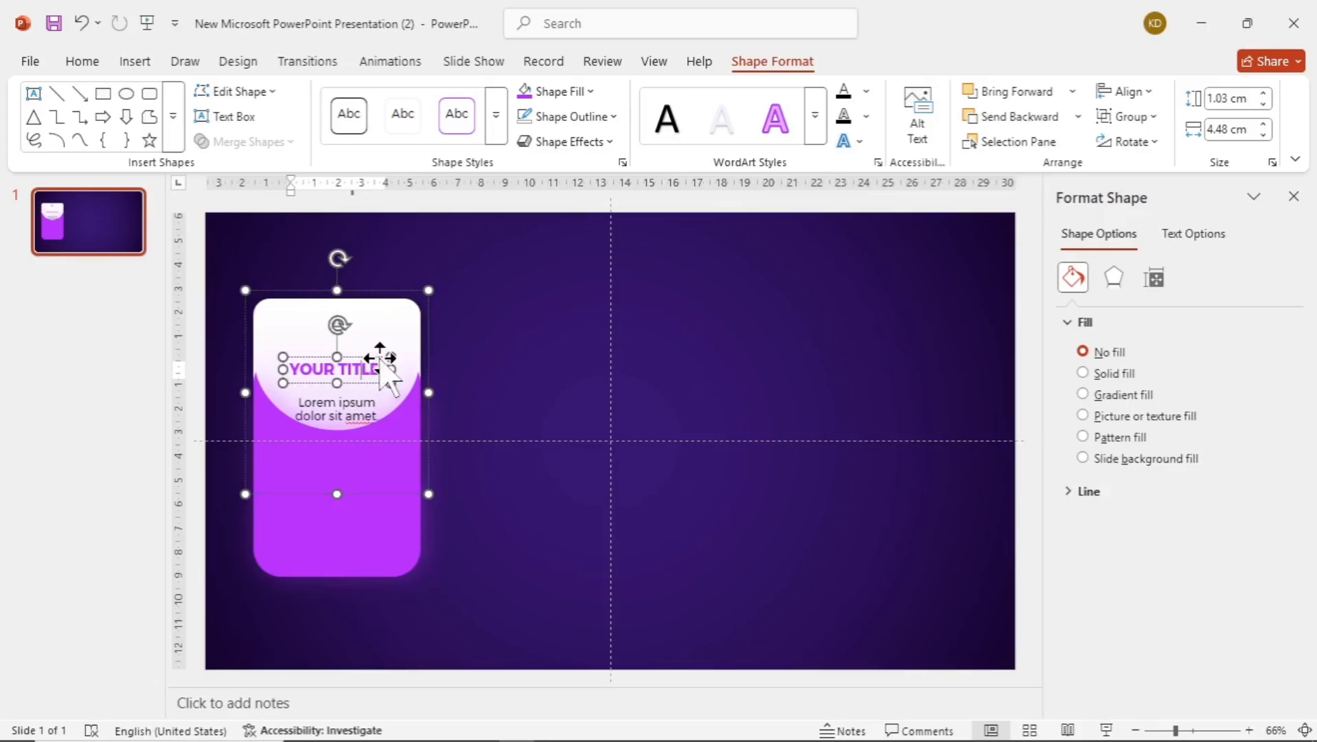
left_click_drag(379, 355, 376, 347)
left_click(466, 293)
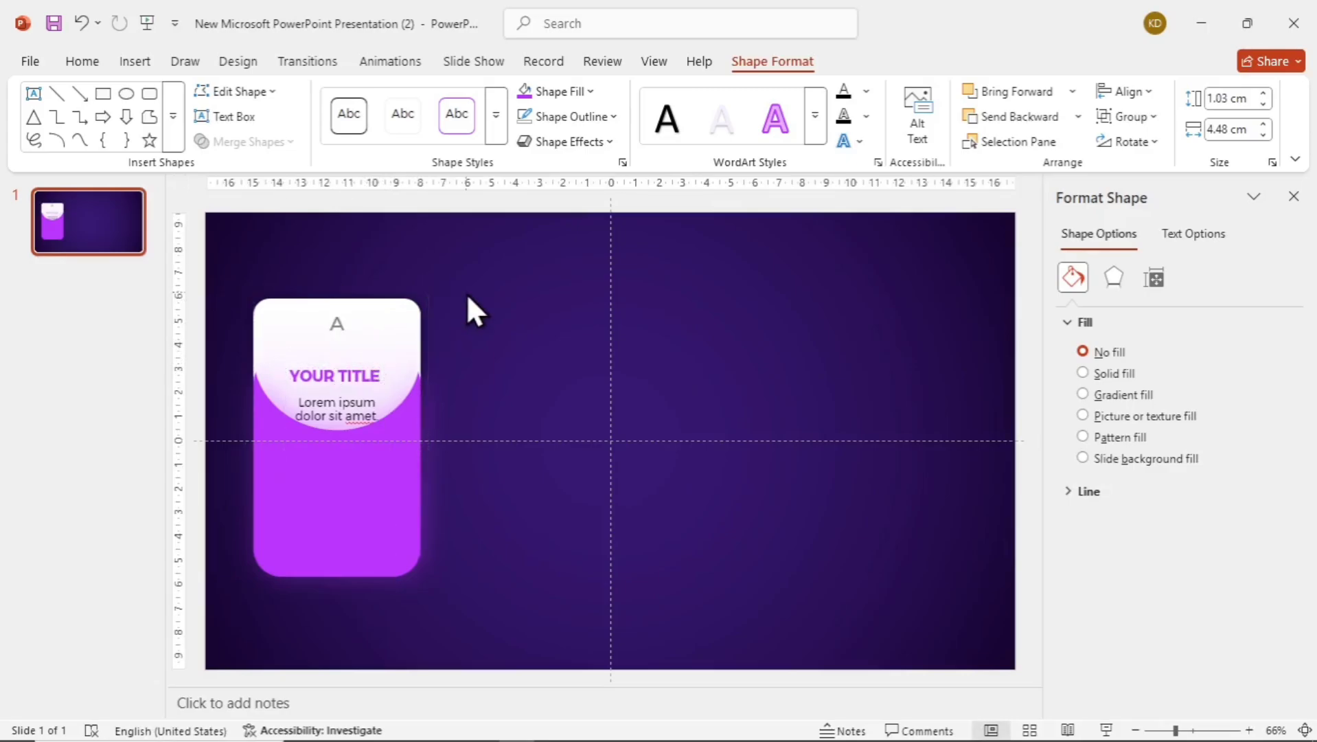
left_click(403, 317)
left_click_drag(376, 305, 377, 365)
- Copy the whole card, panel included, to the right
left_click_drag(203, 323, 526, 633)
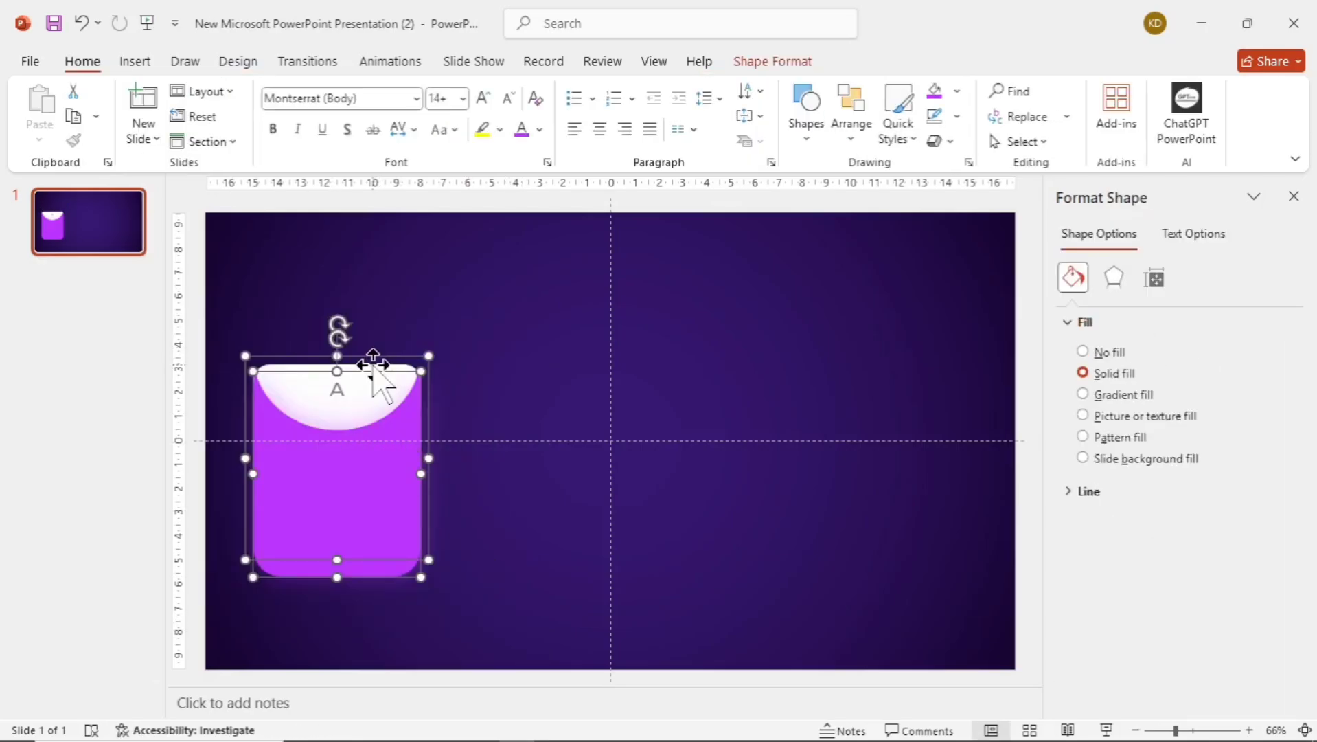
left_click_drag(372, 366, 924, 399)
left_click(602, 522)
- Fill the second card with a darker purple and review its shadow colour
left_click(594, 522)
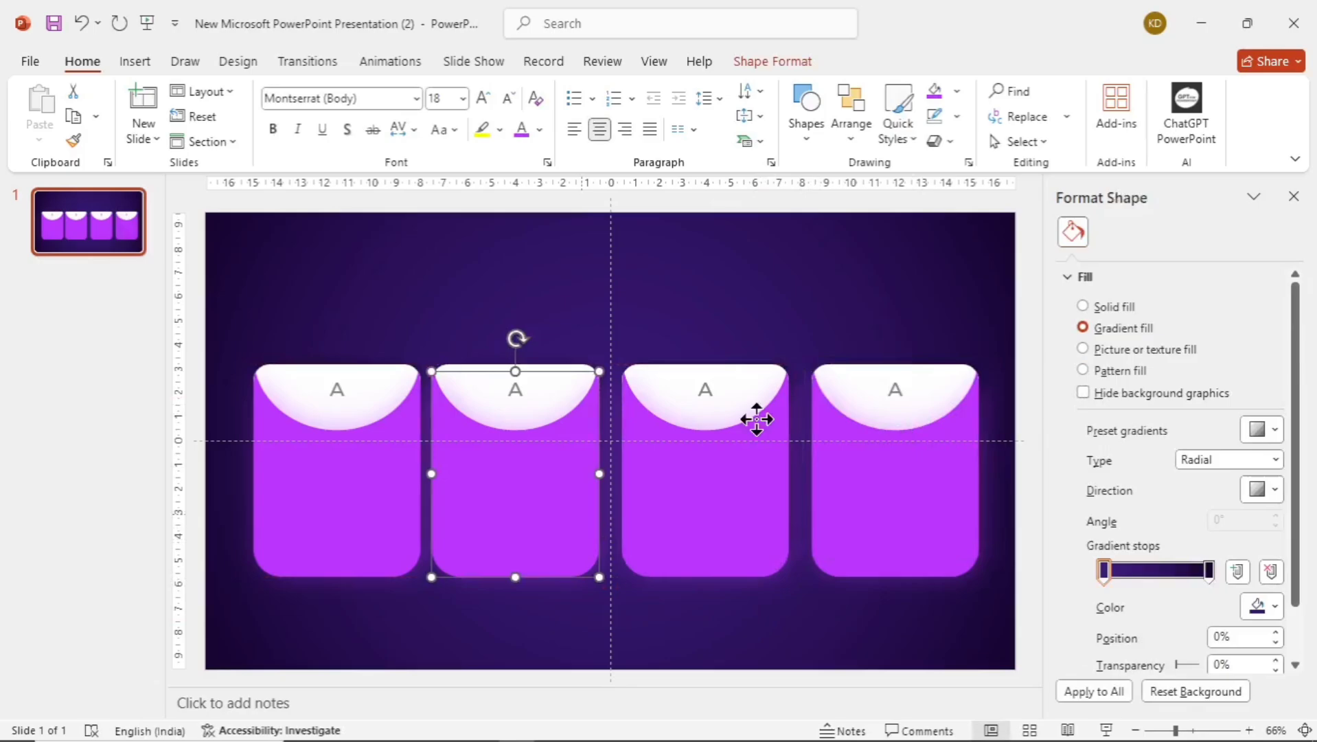
left_click(1273, 491)
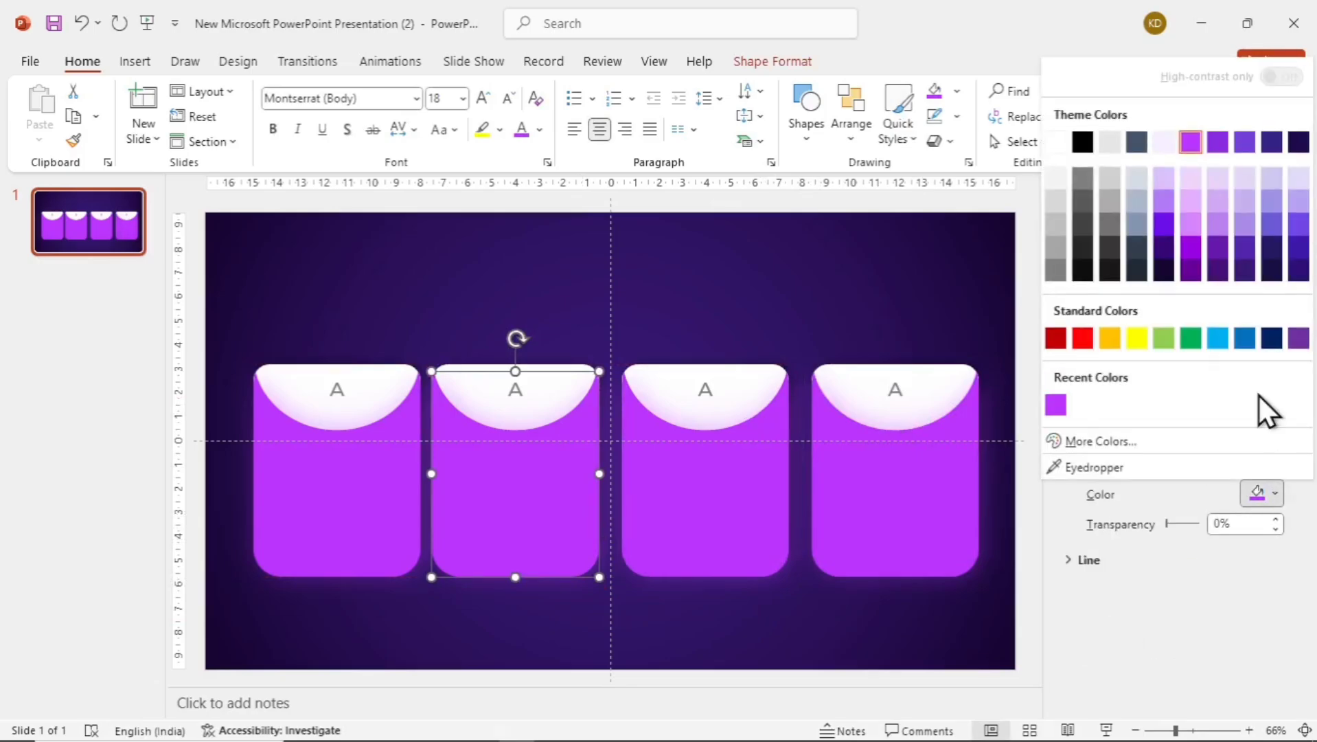
left_click(1222, 148)
left_click(1117, 277)
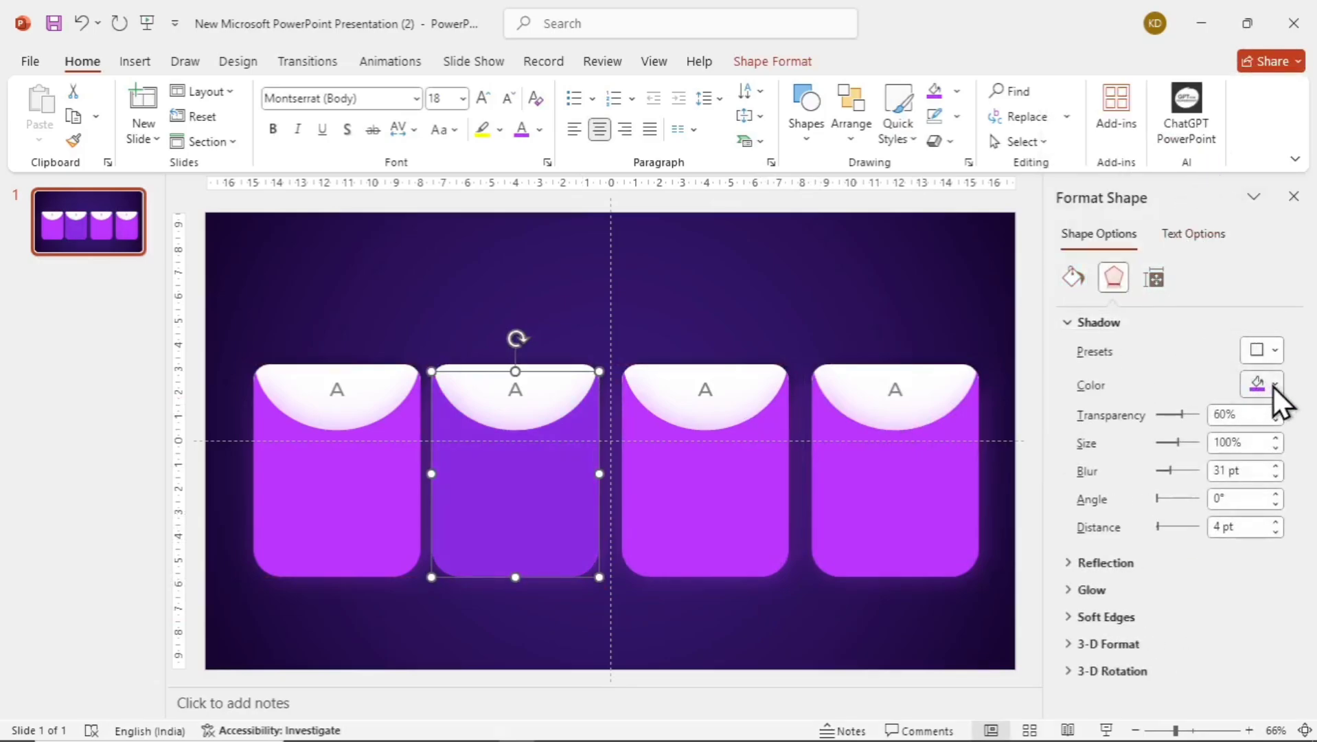
left_click(1274, 383)
key("Escape")
left_click(758, 356)
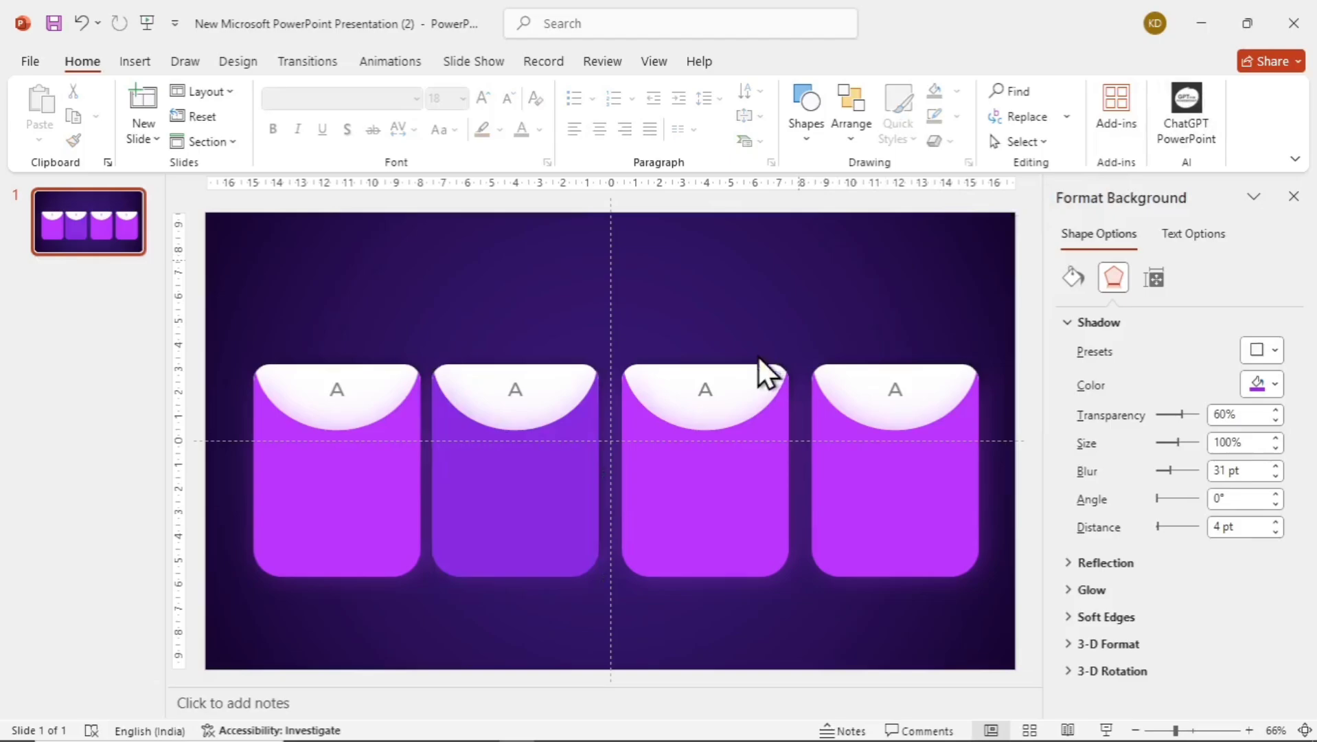
- Give the third card a darker purple fill with a matching purple shadow
left_click(717, 465)
left_click(1274, 491)
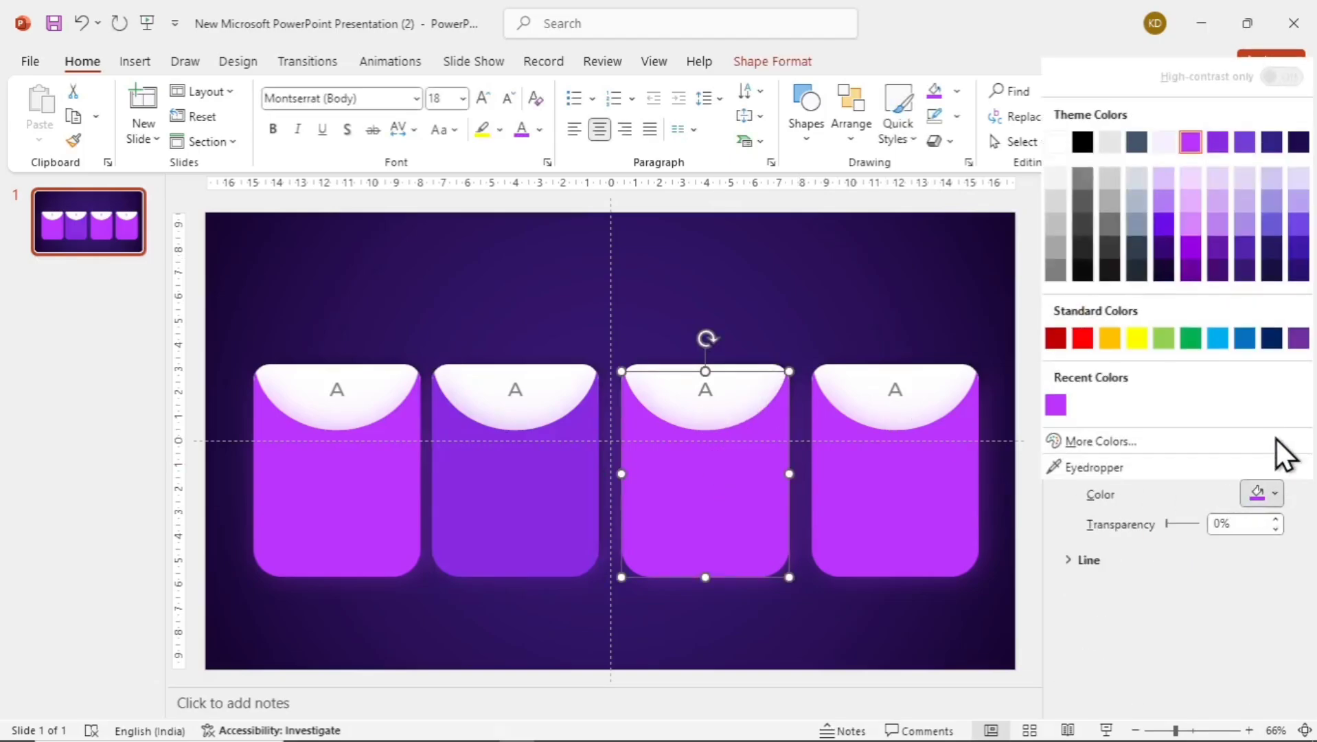
left_click(1245, 140)
left_click(1119, 282)
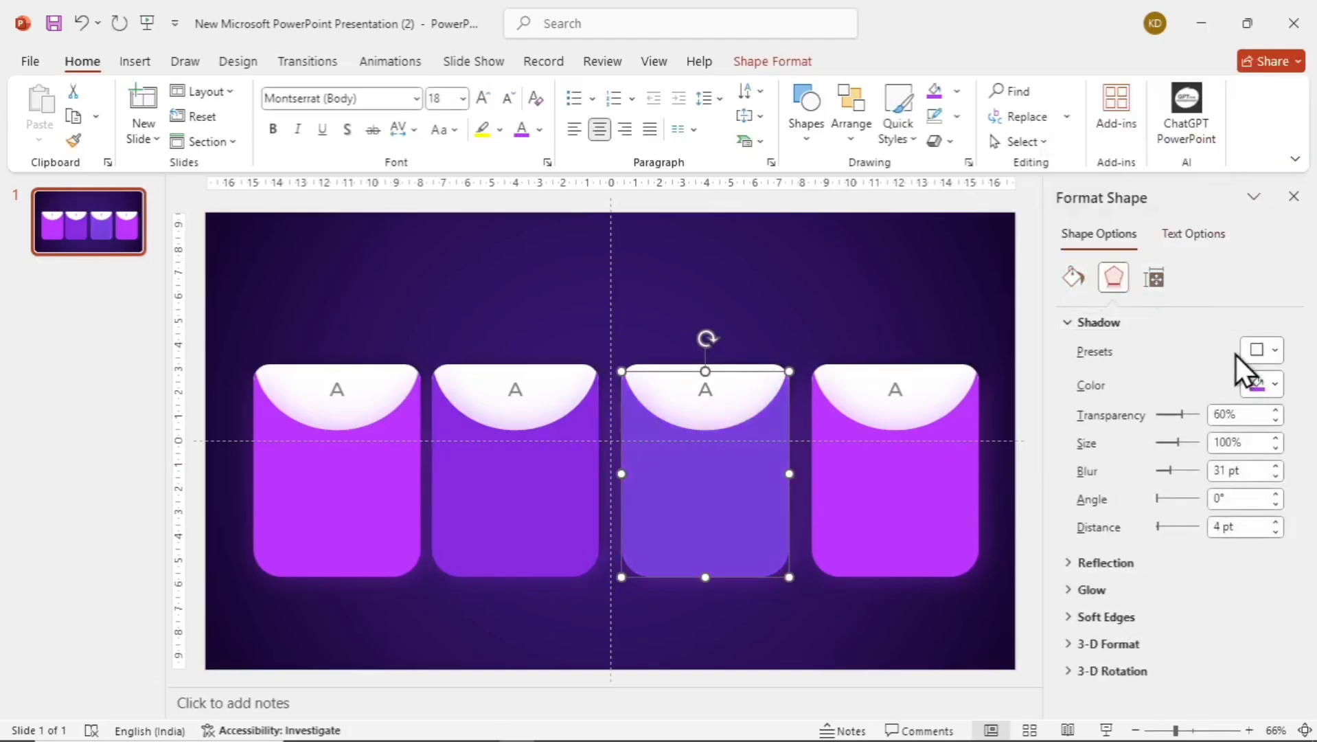
left_click(1262, 384)
left_click(1267, 195)
left_click(883, 280)
- Fill the fourth card with dark indigo and tint its shadow dark indigo
left_click(869, 488)
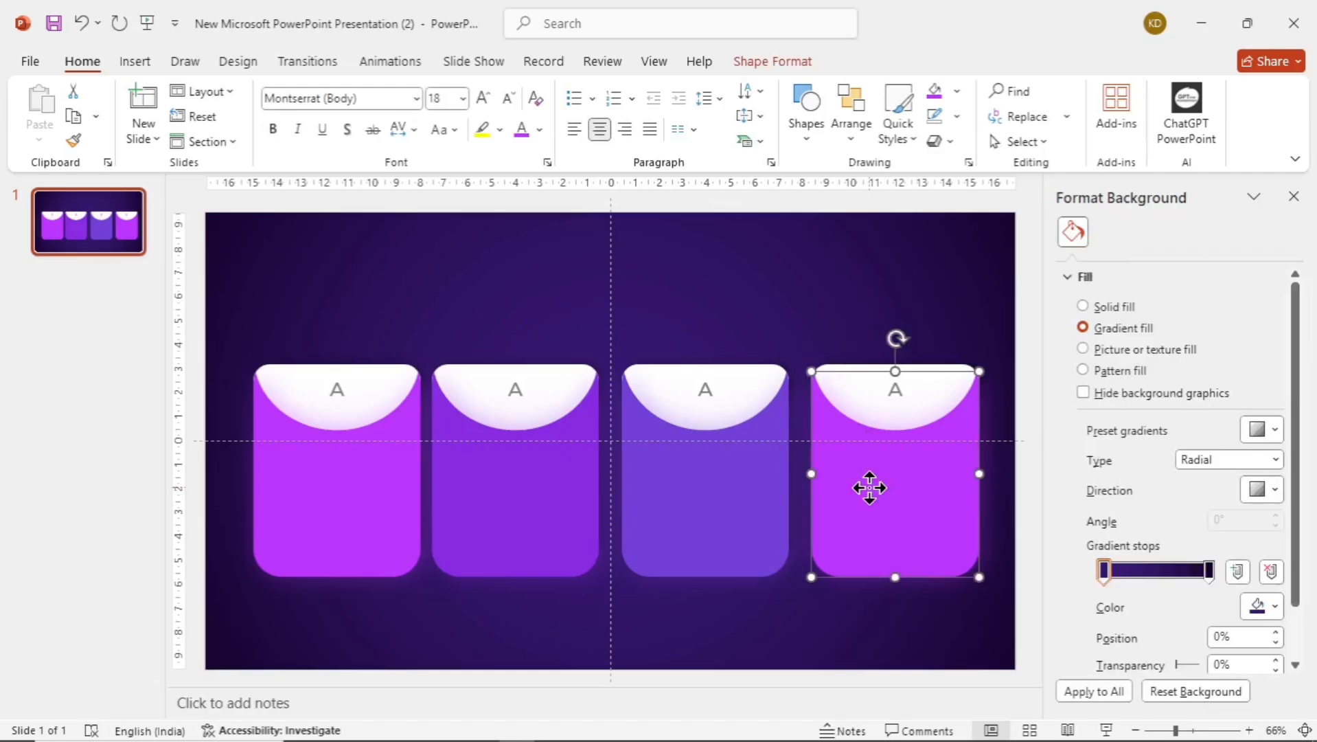
left_click(1270, 489)
left_click(1271, 139)
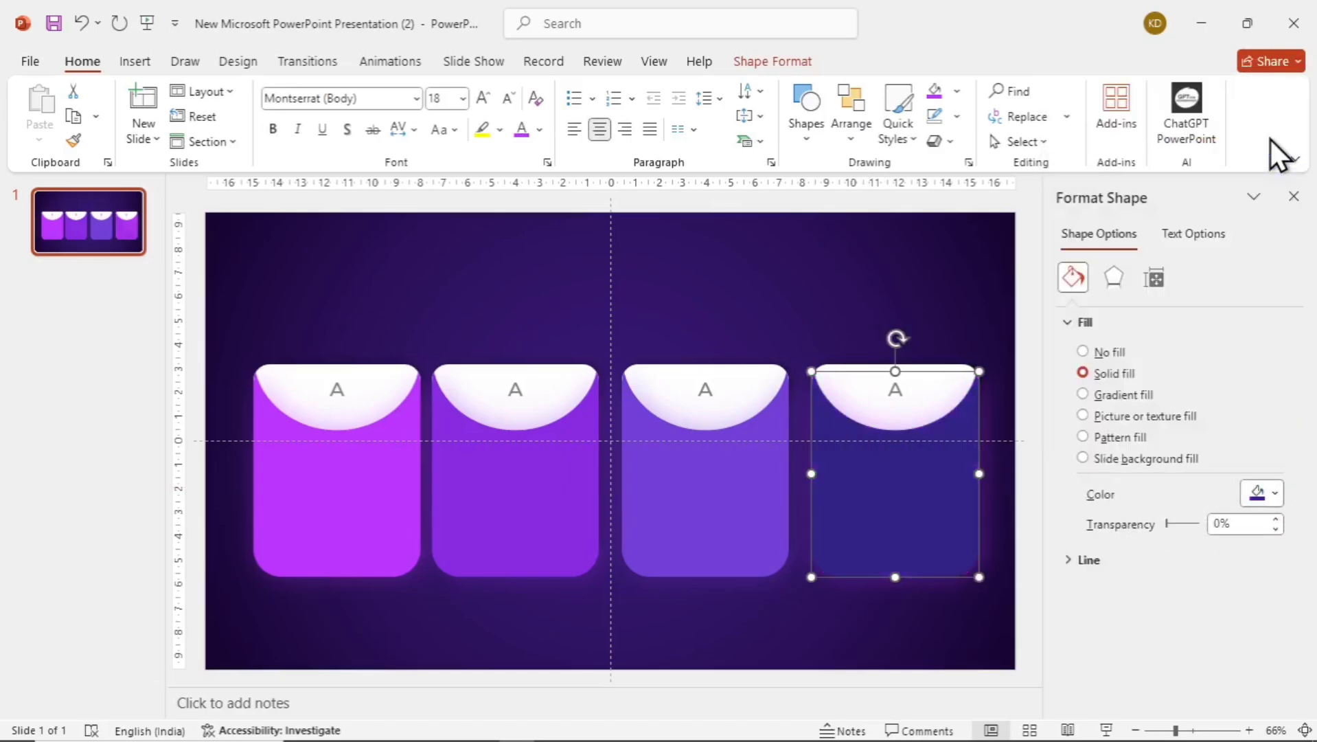
left_click(1120, 276)
left_click(1274, 384)
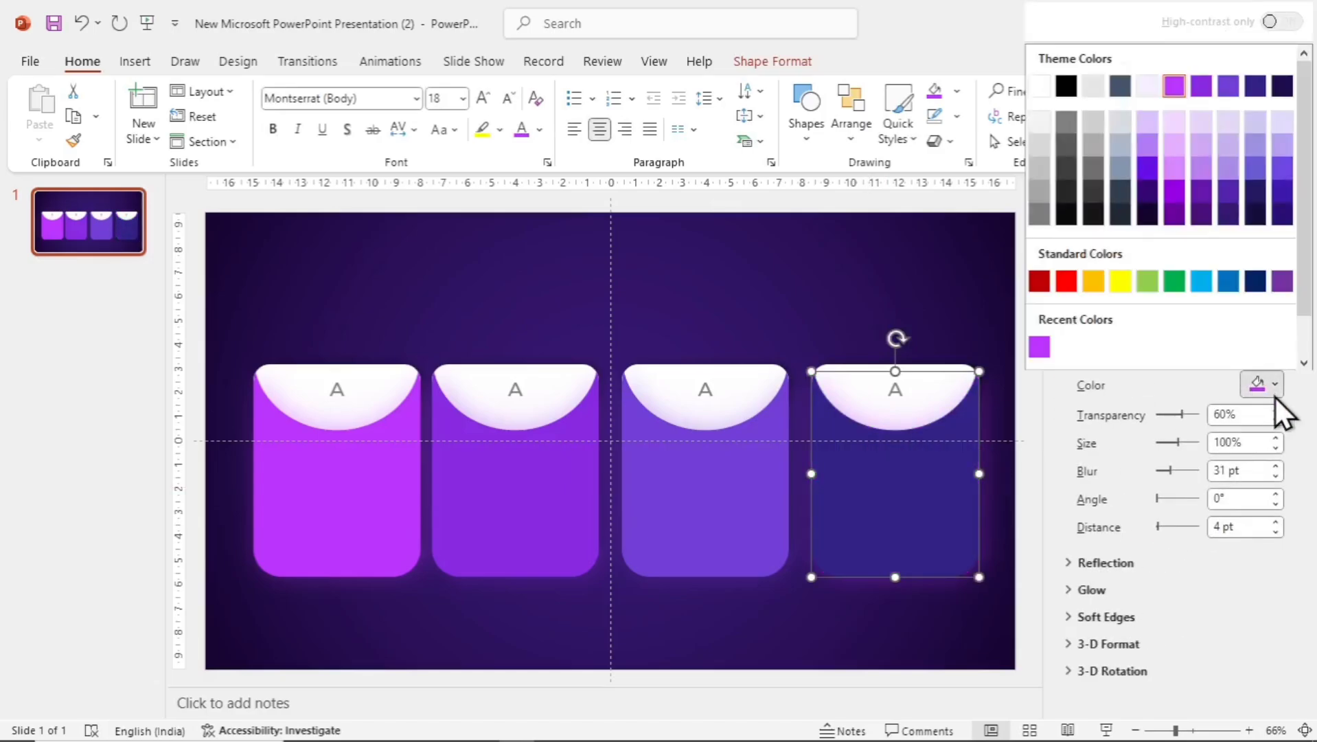
left_click(1254, 91)
left_click(850, 257)
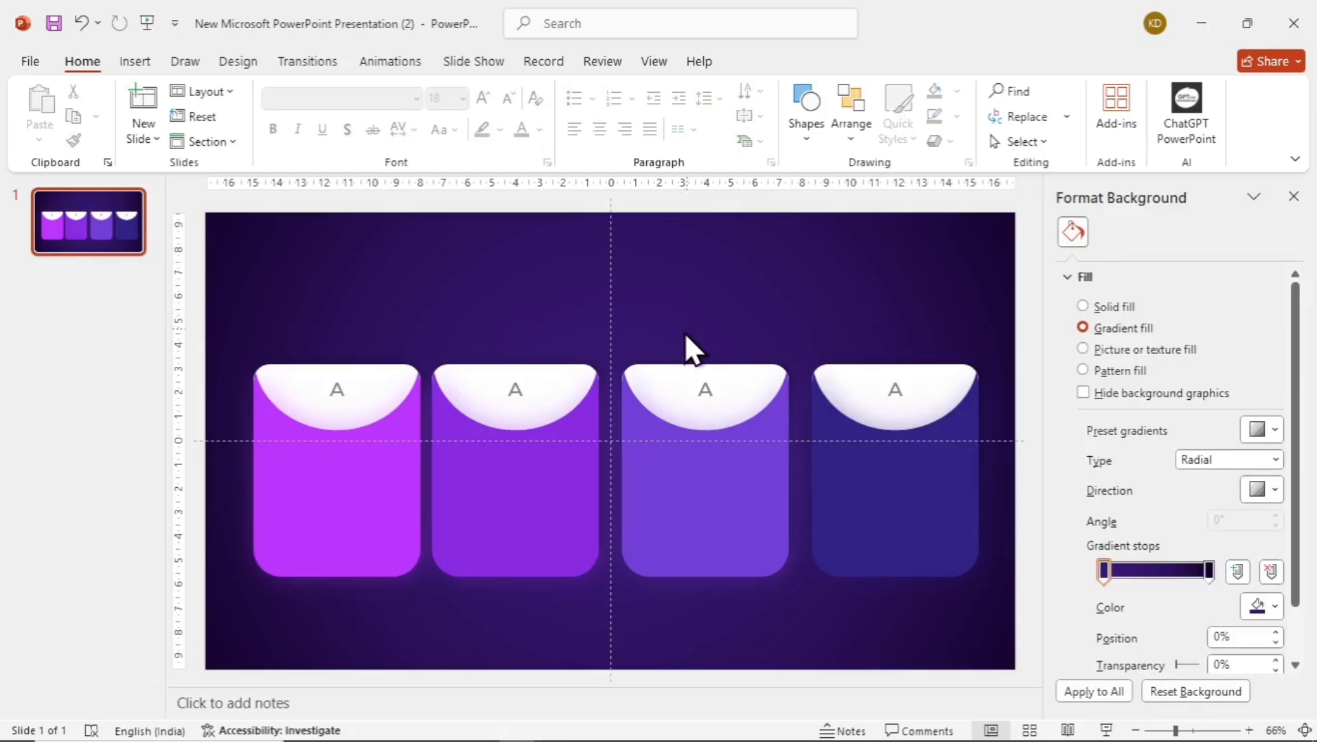
- Relabel card 2 as B and eyedrop its YOUR TITLE text to the card's purple
left_click(553, 379)
left_click_drag(553, 380, 554, 291)
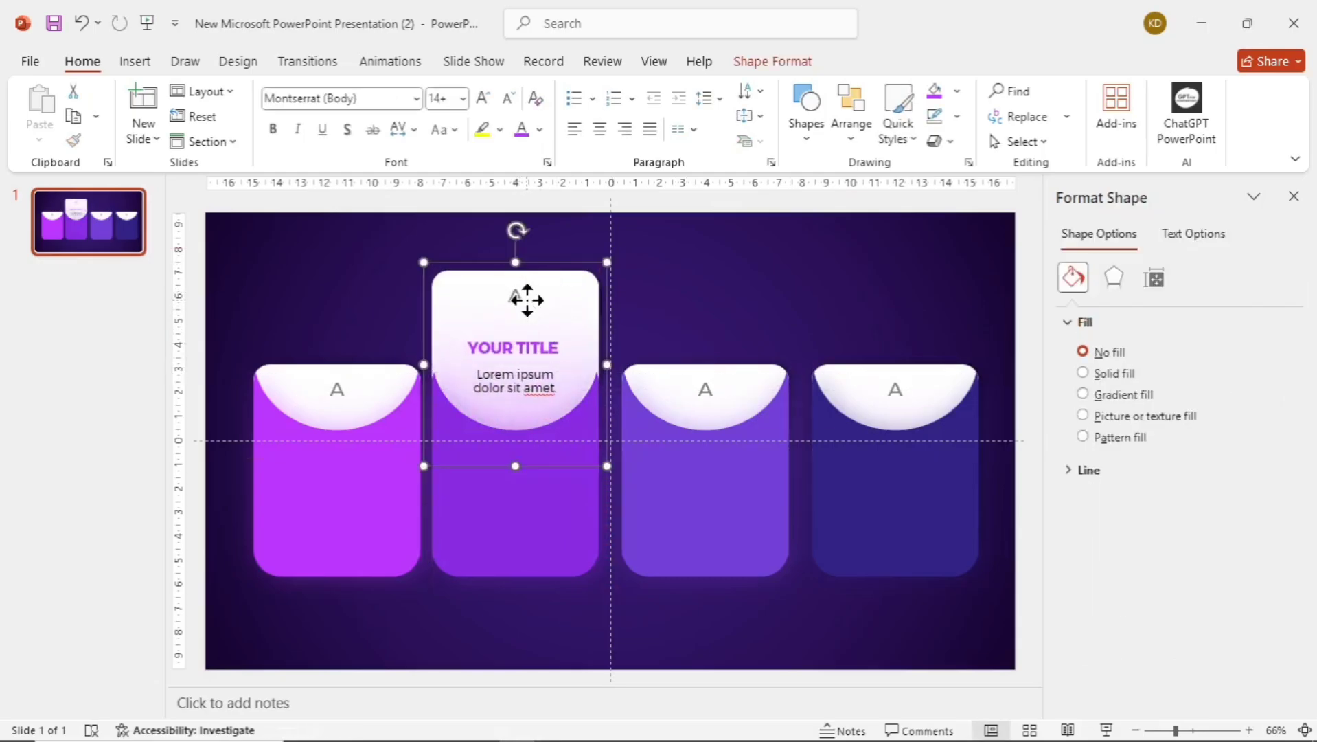
left_click(527, 301)
double_click(522, 297)
type("b")
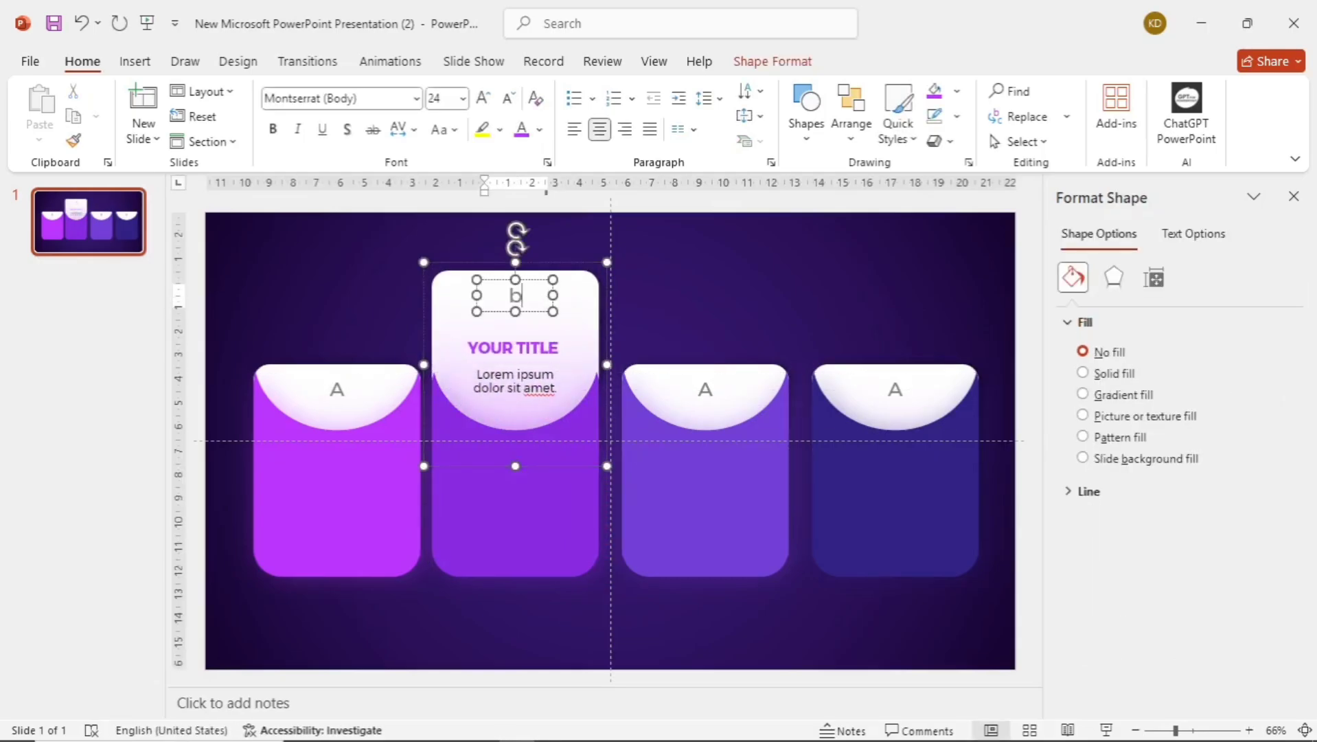
triple_click(538, 347)
left_click(540, 130)
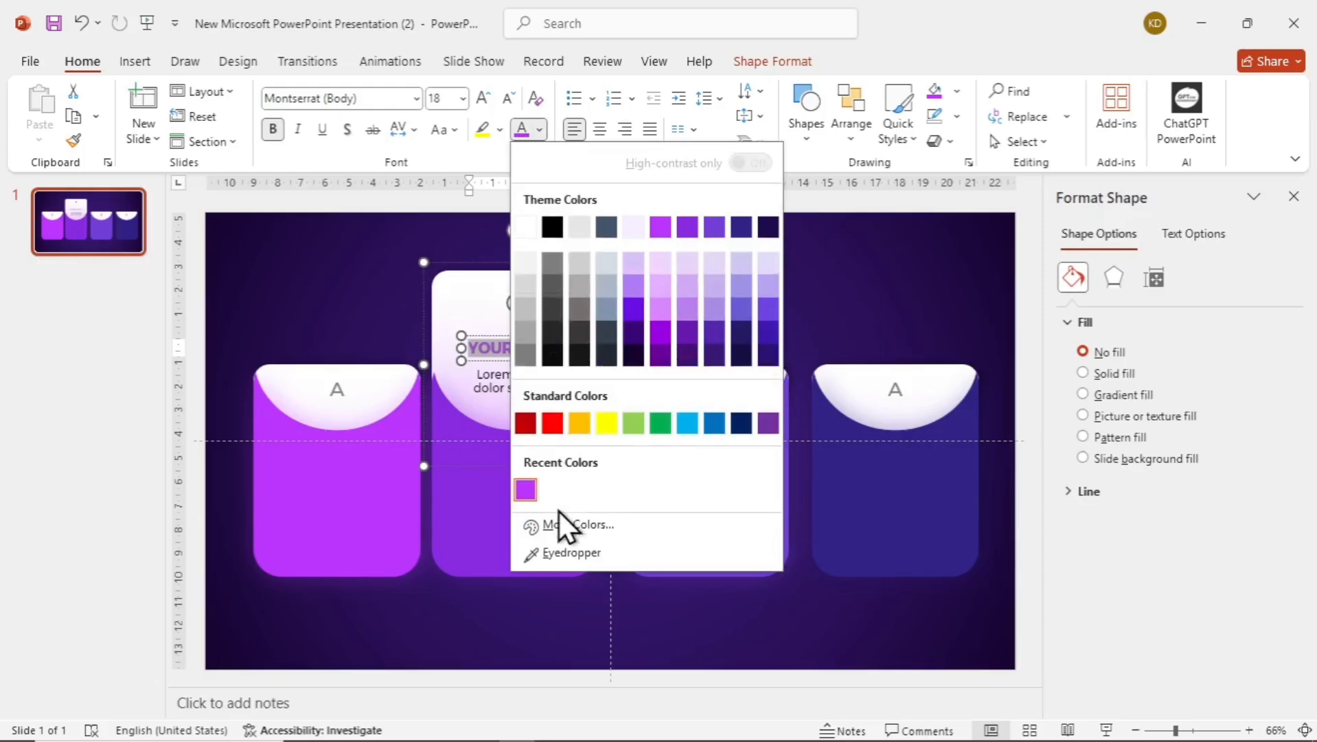
left_click(560, 550)
left_click(648, 319)
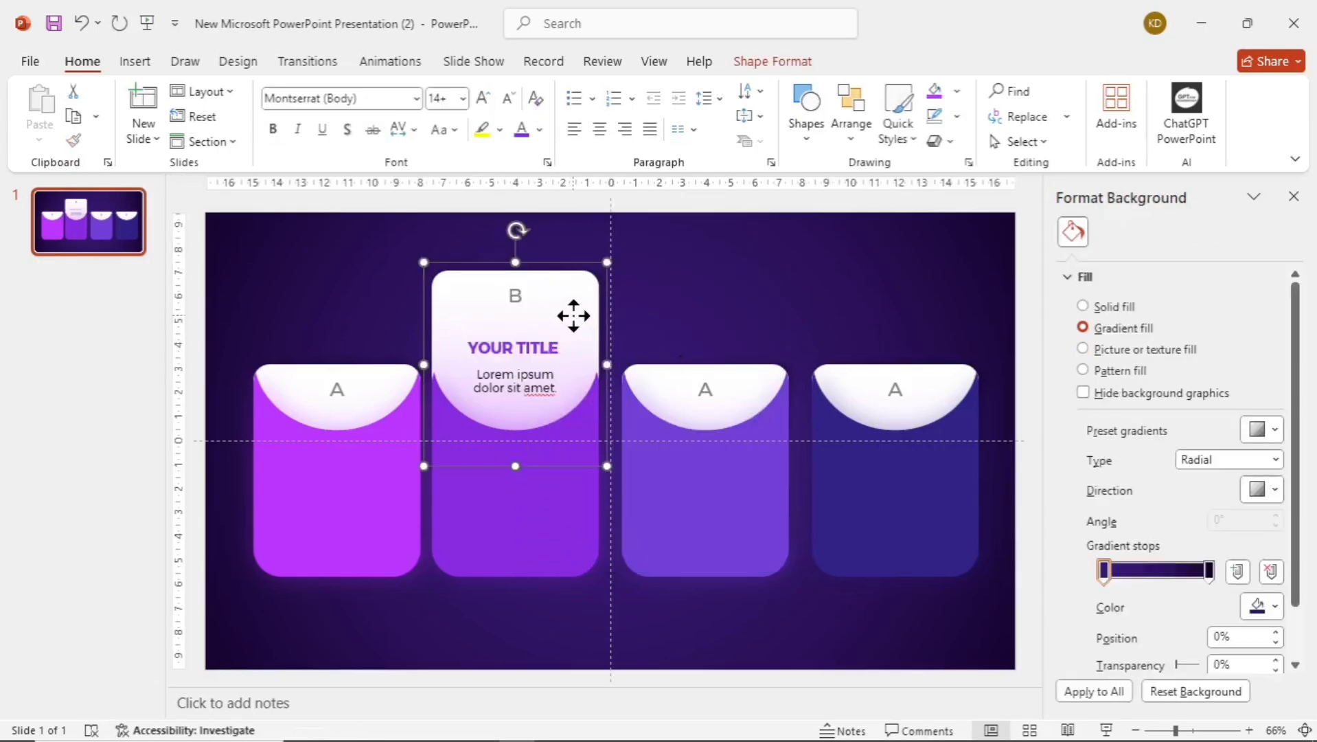
left_click_drag(573, 315, 572, 407)
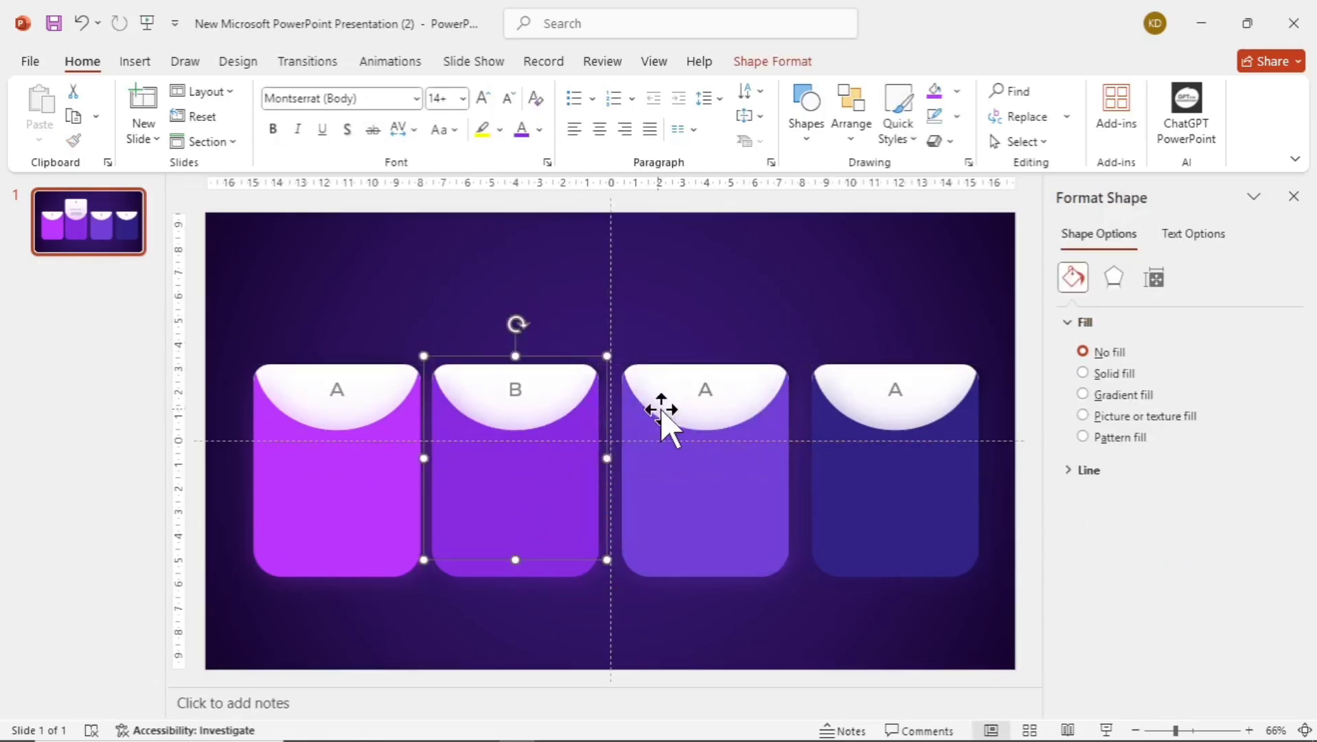
- Relabel card 3 as C and colour its YOUR TITLE text to match its purple
left_click(706, 393)
left_click(705, 390)
type("C")
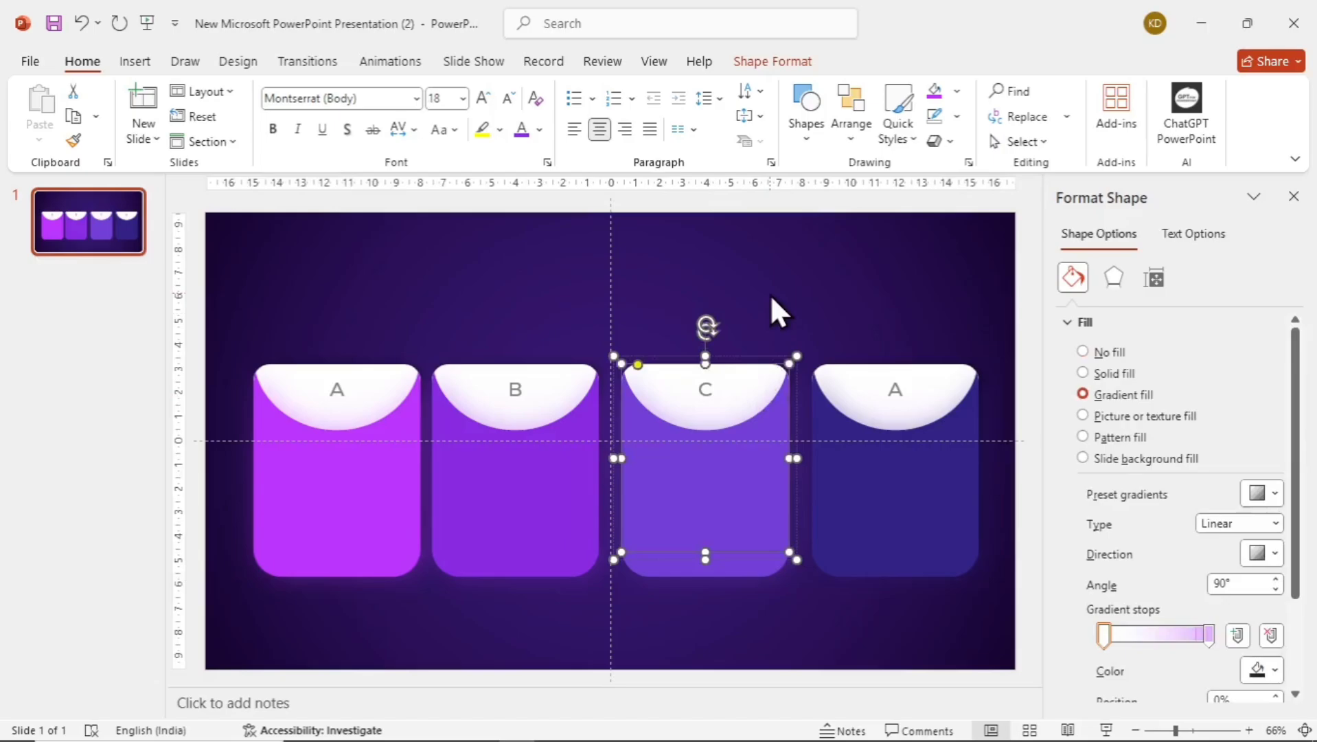
left_click(773, 309)
left_click(758, 370)
left_click_drag(758, 371, 754, 317)
triple_click(736, 390)
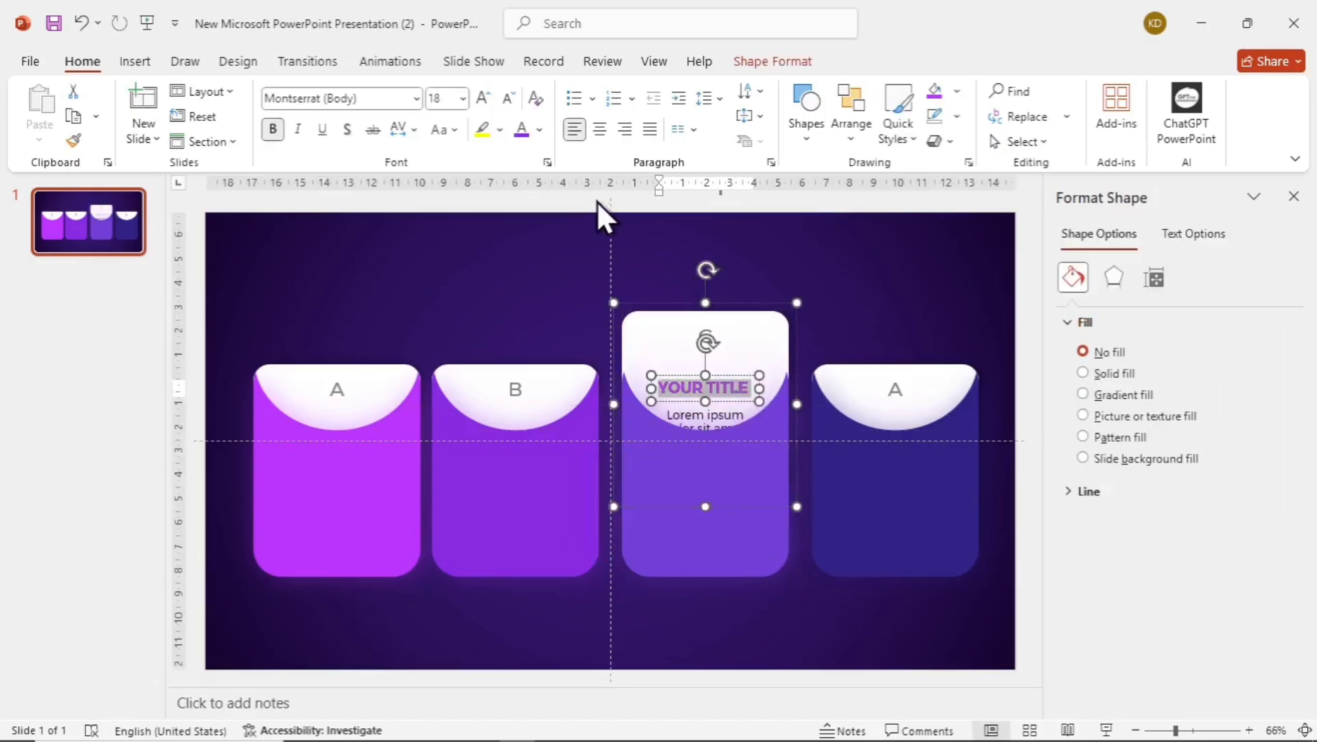
left_click(539, 129)
left_click(570, 550)
left_click(689, 495)
left_click(817, 323)
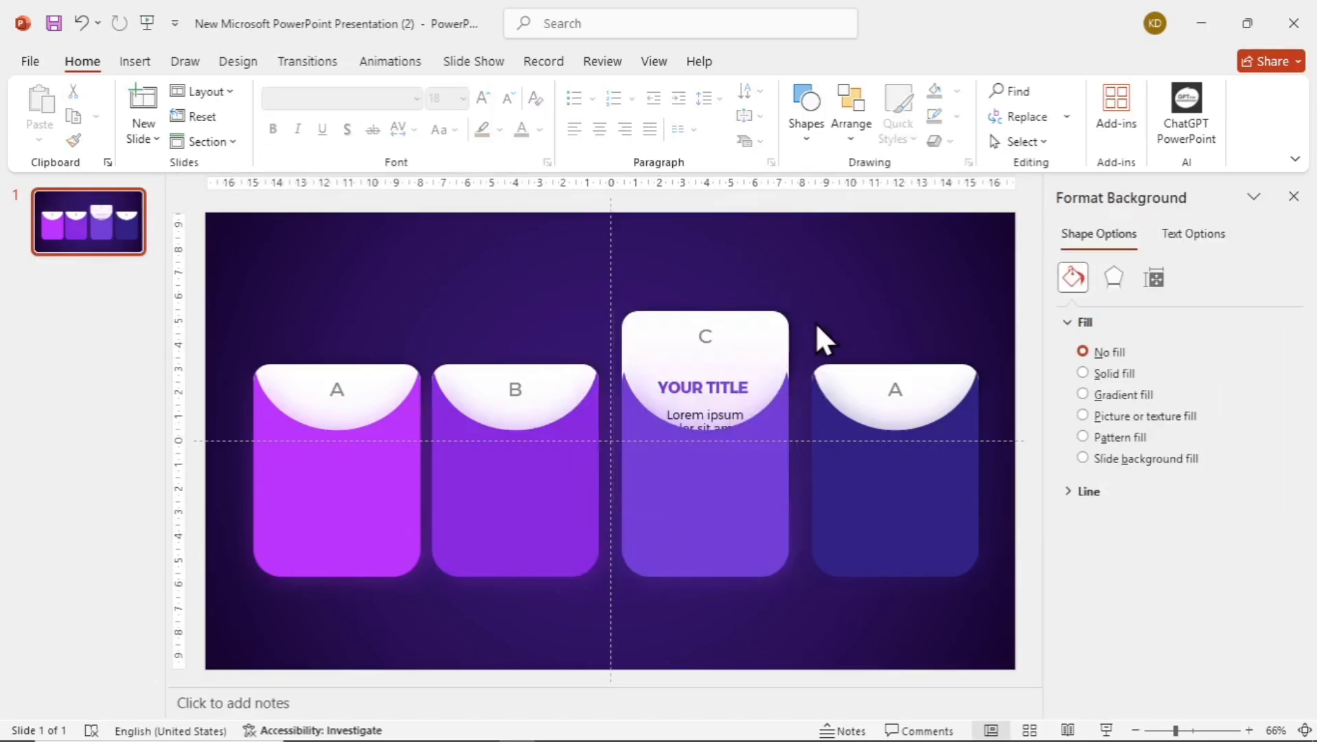
left_click(759, 324)
left_click_drag(758, 323, 756, 377)
- Relabel card 4 as D and colour its YOUR TITLE text the card's dark blue
left_click(902, 388)
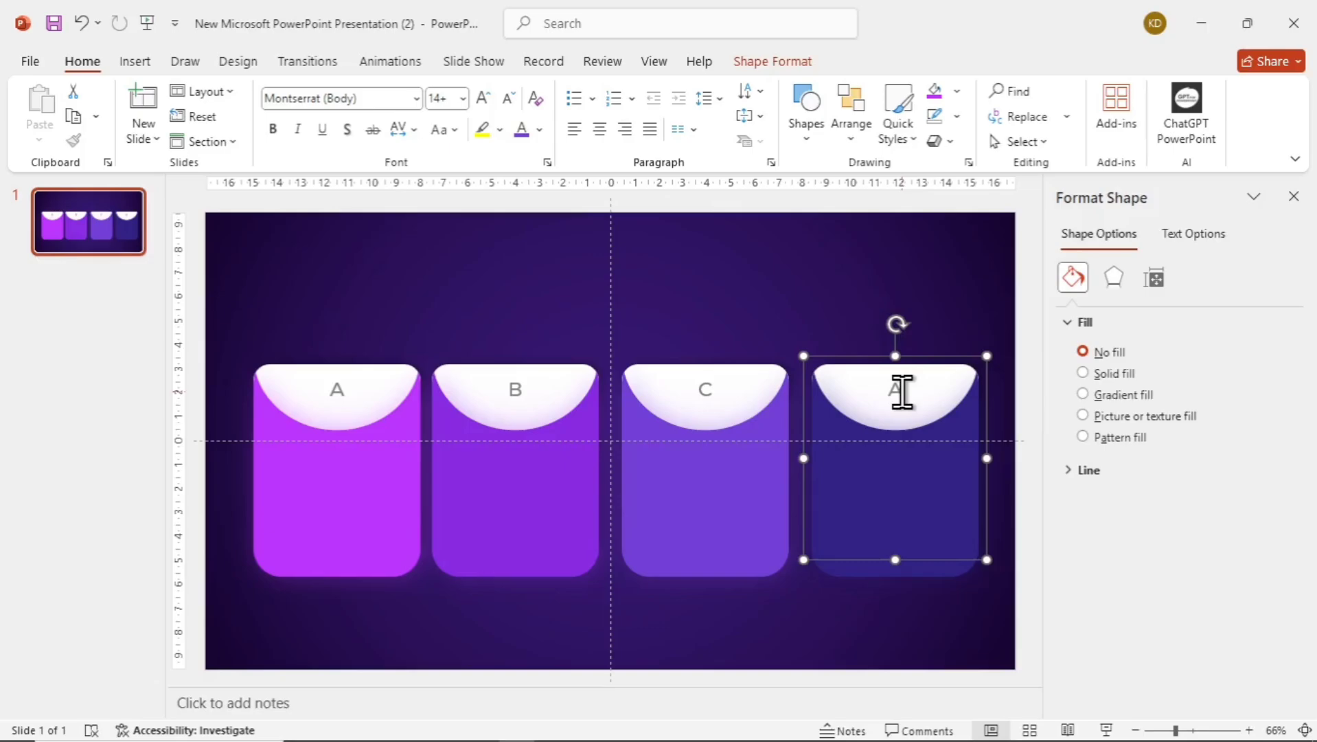
double_click(901, 388)
type("D")
left_click(962, 320)
left_click(940, 377)
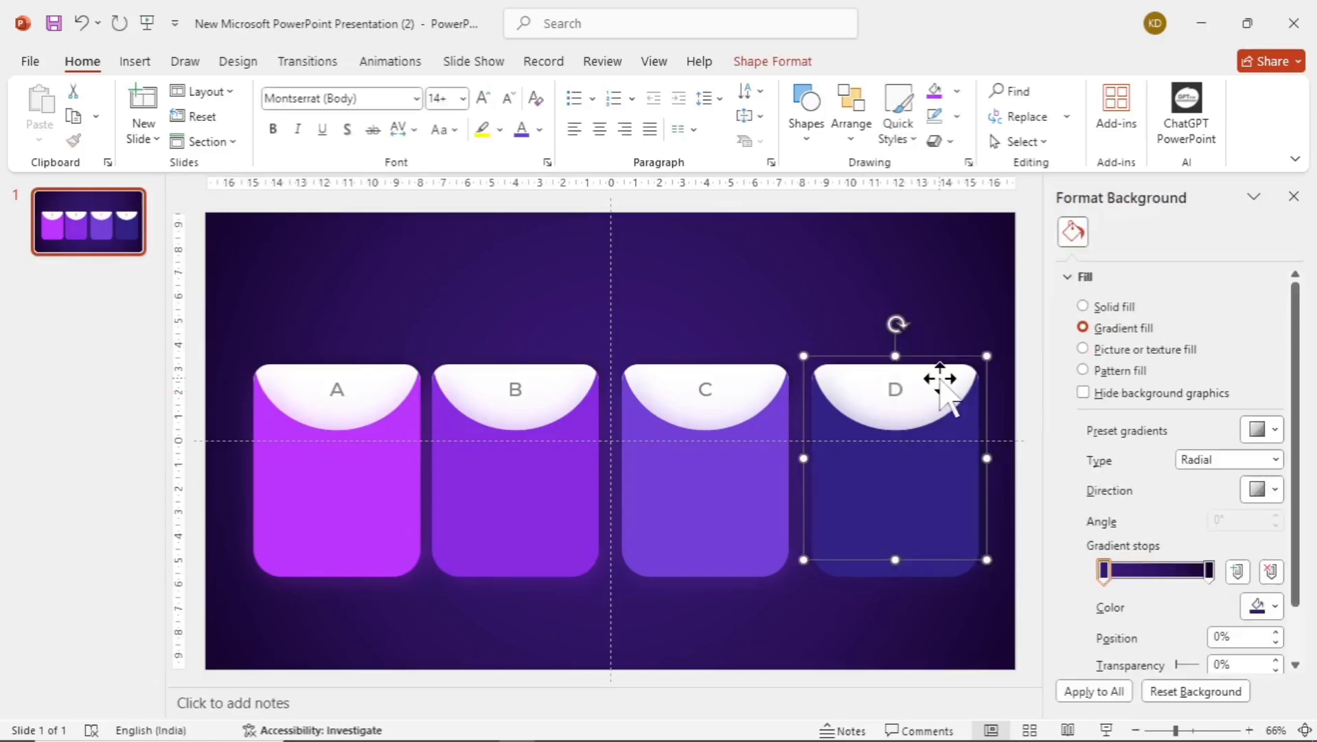
left_click_drag(941, 376, 934, 289)
triple_click(893, 355)
left_click(540, 129)
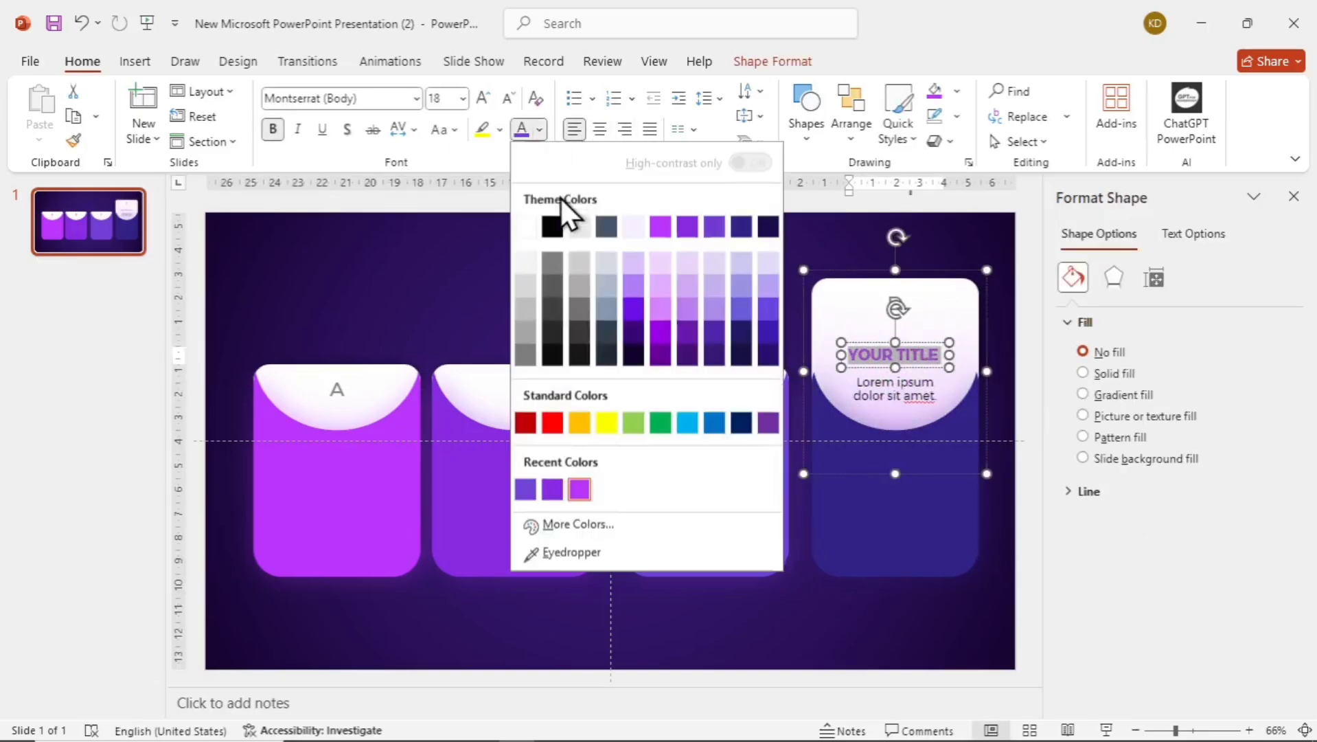
left_click(570, 552)
left_click(929, 577)
left_click(929, 577)
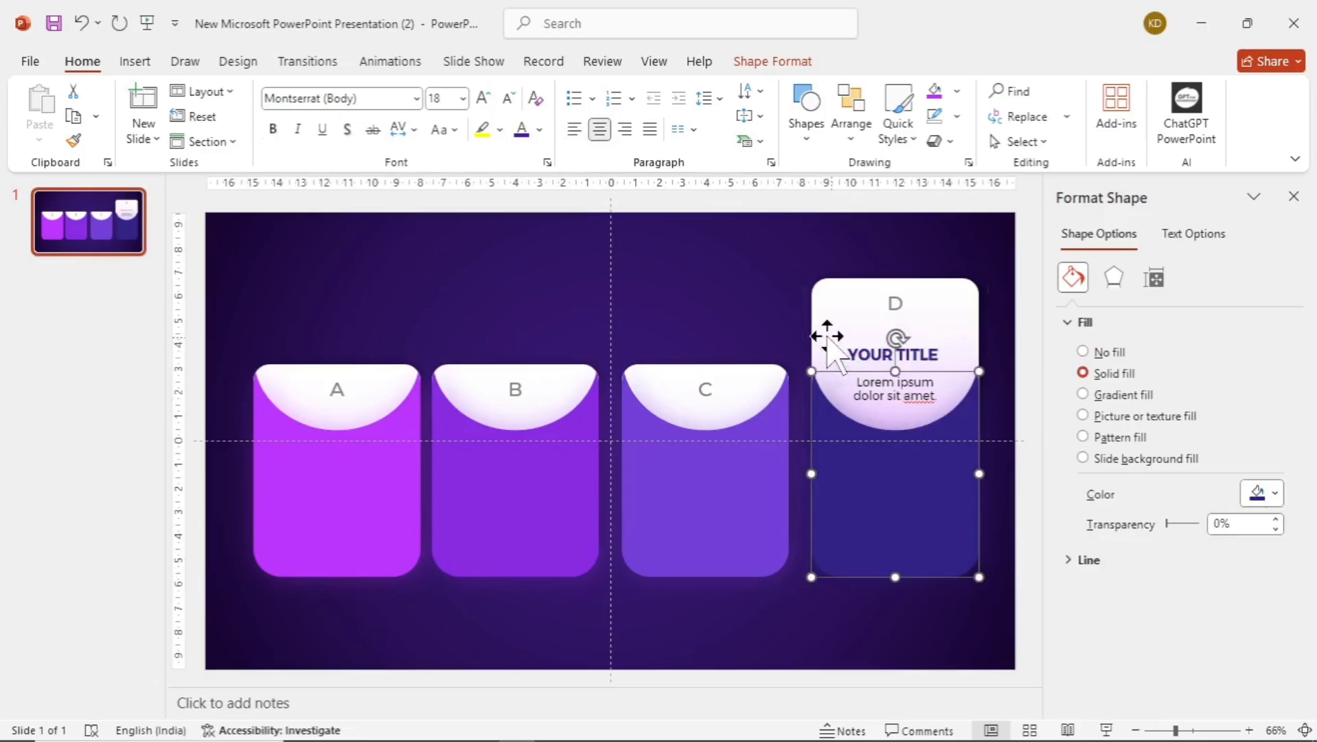
- Lower card D's top panel back into line with the others
left_click(808, 320)
left_click(826, 303)
left_click_drag(826, 303, 820, 391)
- Shift card A and its panel slightly left for even spacing
left_click_drag(214, 333, 439, 591)
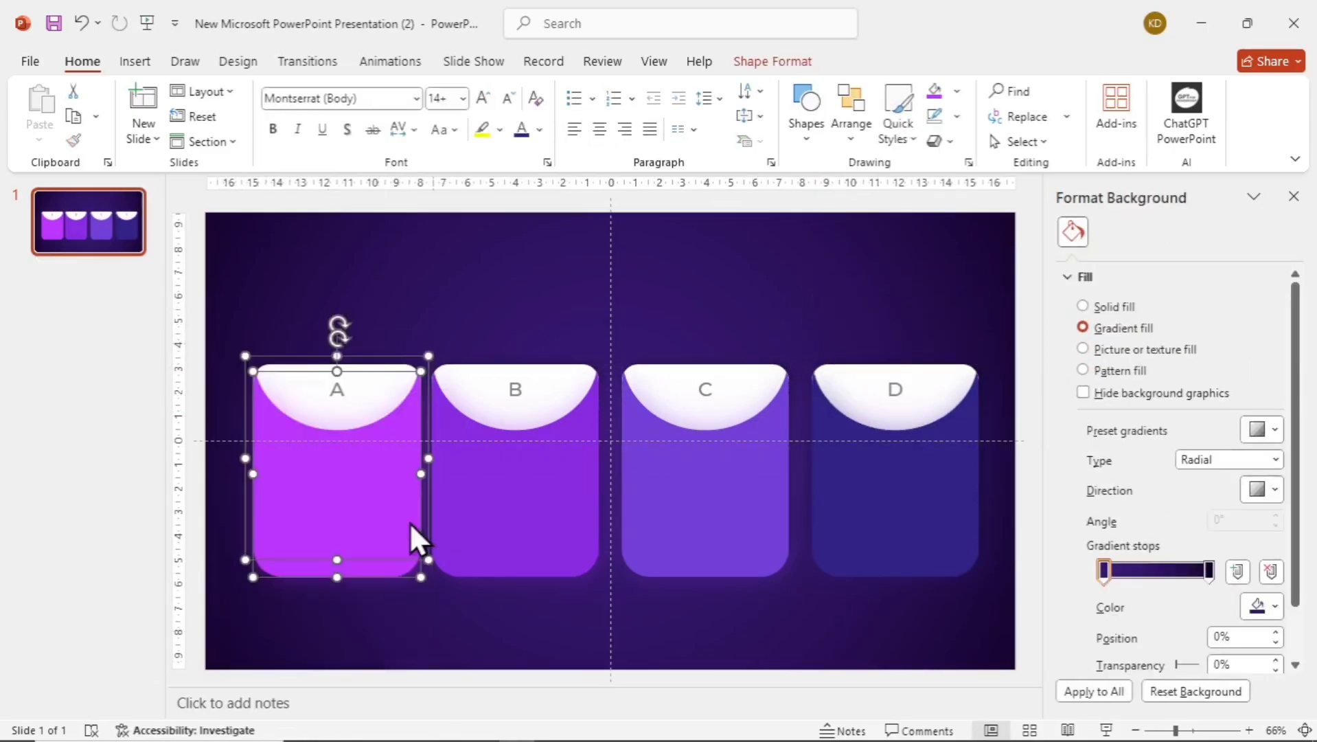
left_click_drag(384, 354, 372, 353)
left_click(441, 305)
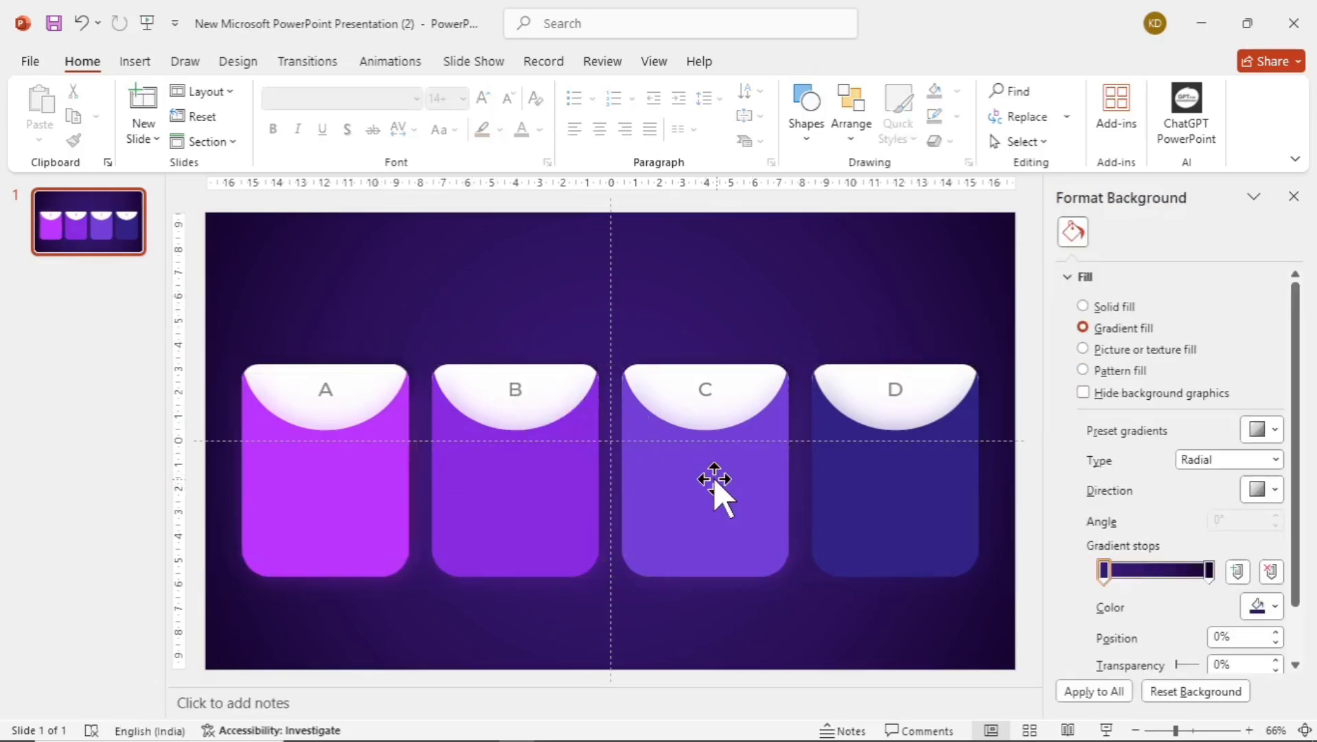
scroll(678, 471, "down", 4)
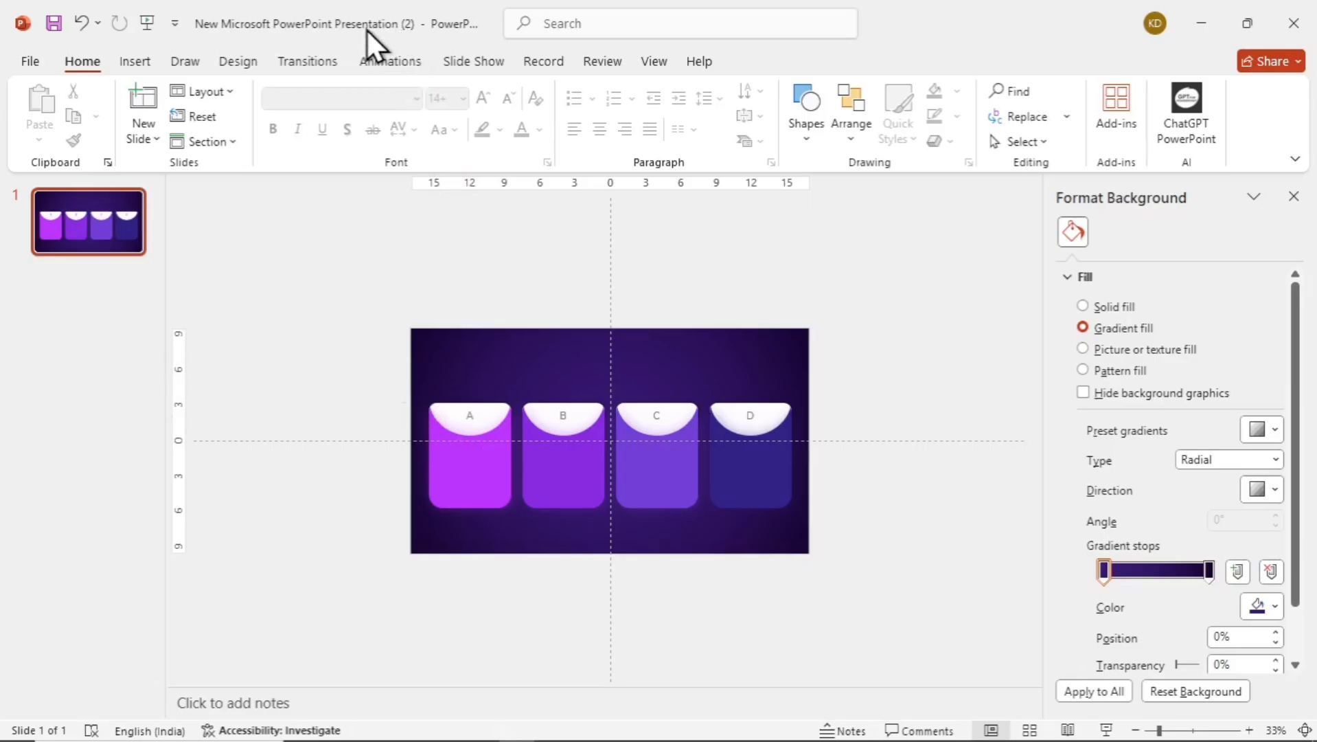
- Insert the rocket, paper-plane, shooting-star and snowflake stock icons
left_click(123, 59)
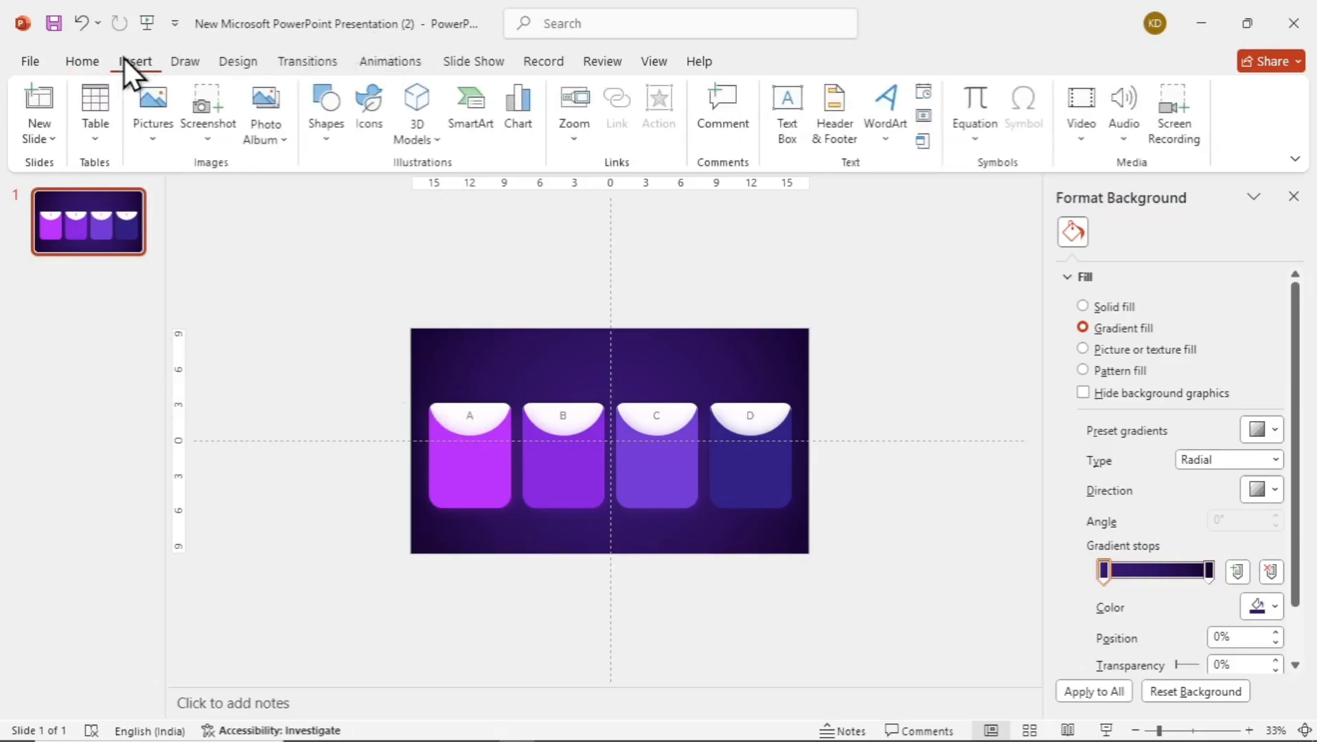
left_click(368, 115)
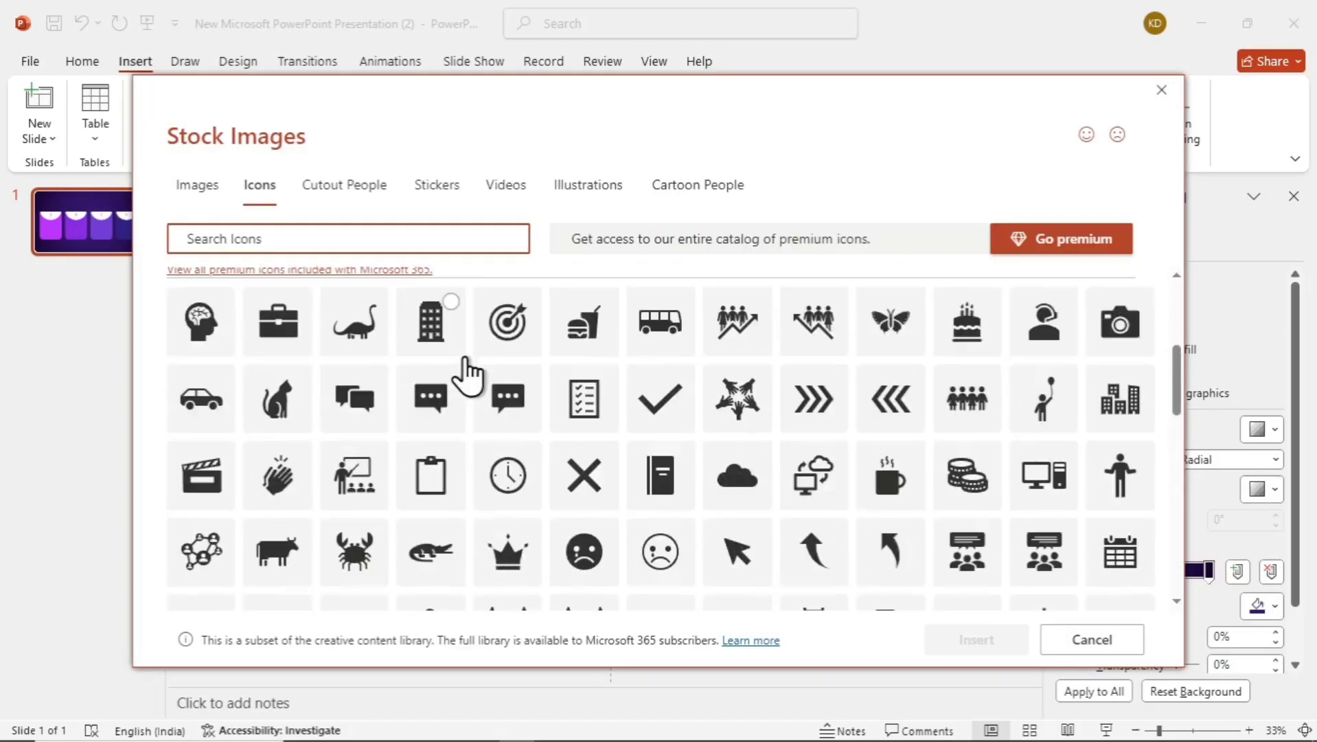
scroll(461, 371, "down", 10)
scroll(467, 358, "down", 10)
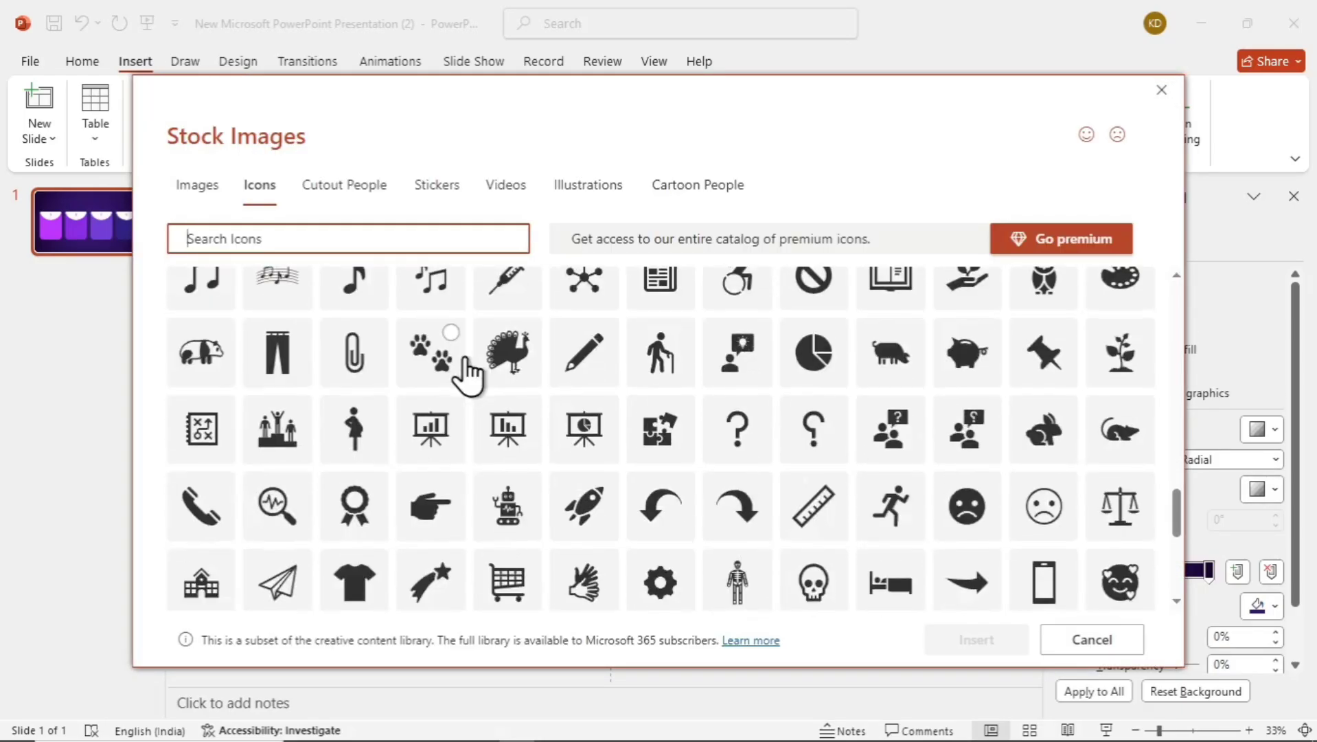
left_click(307, 474)
left_click(584, 410)
left_click(430, 487)
scroll(398, 480, "down", 1)
left_click(354, 464)
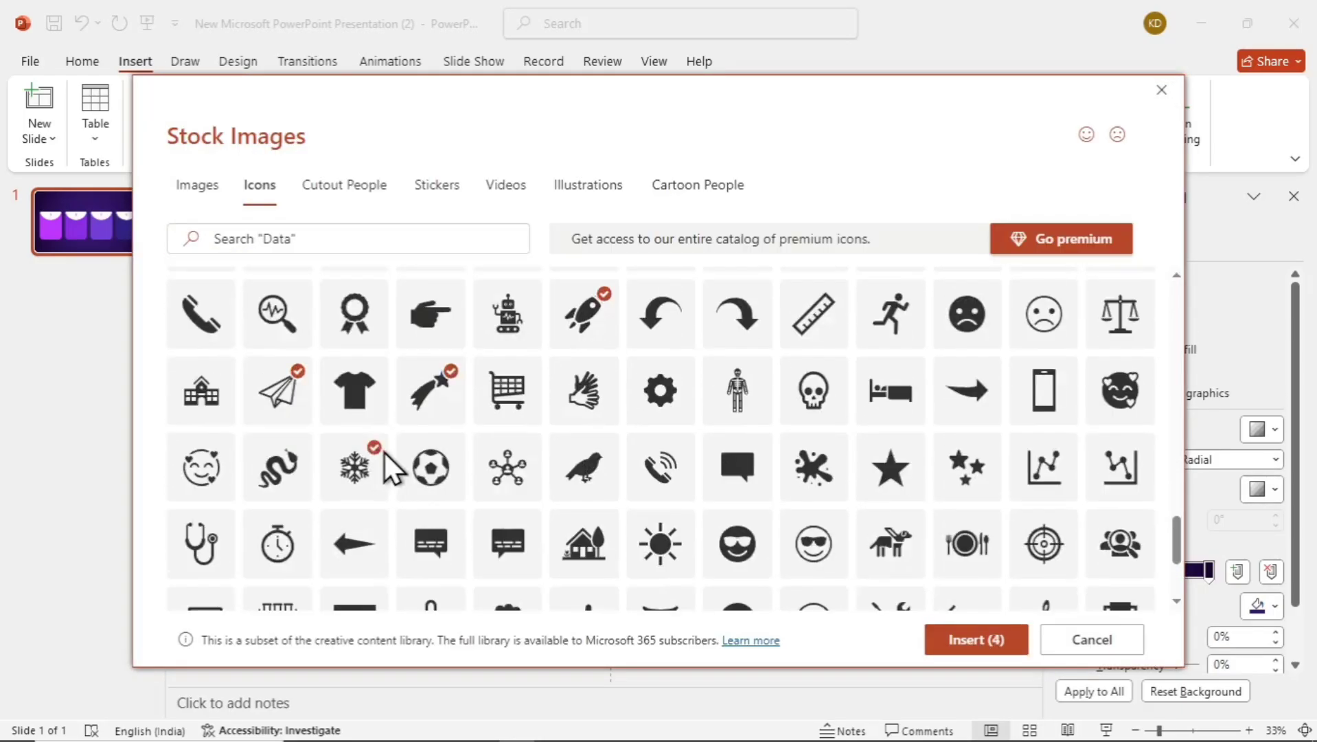
left_click(959, 642)
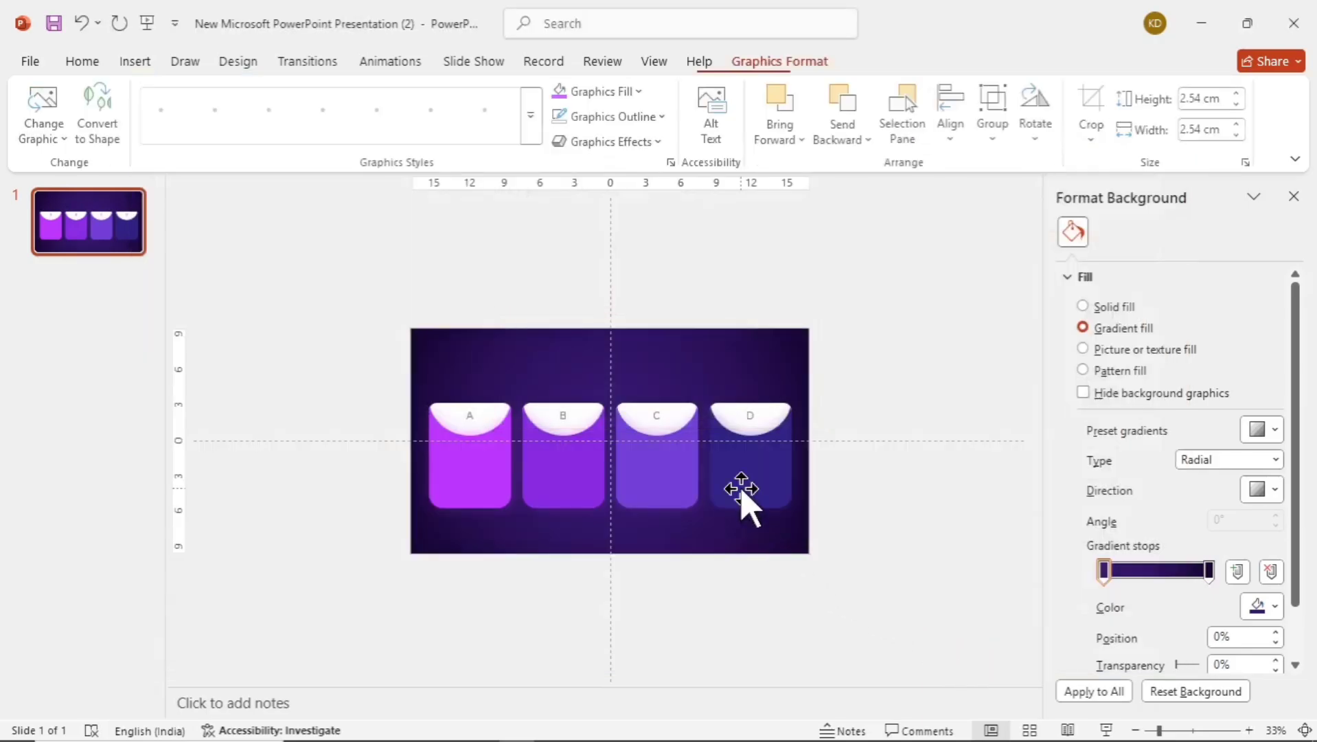
scroll(689, 483, "up", 2)
scroll(693, 494, "up", 1, "ctrl")
left_click(710, 627)
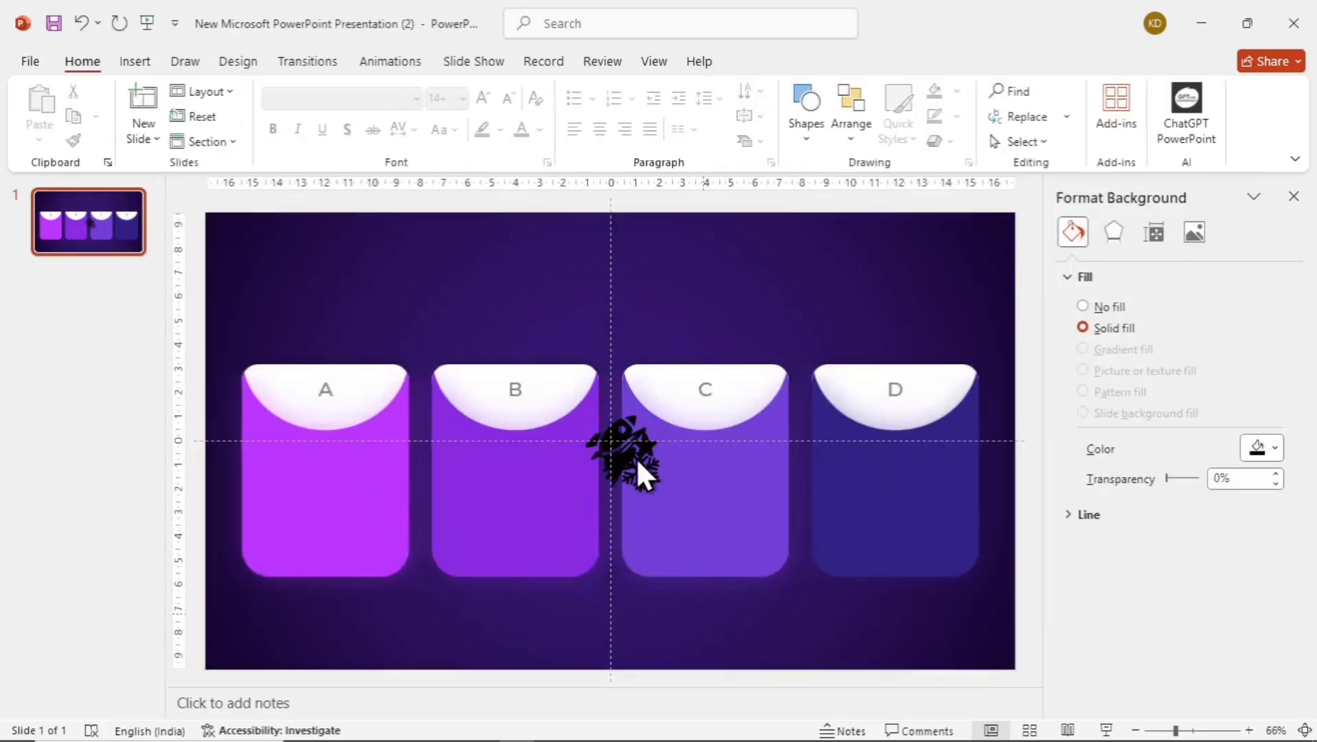
- Place the rocket on card A, paper plane on B, snowflake on C, shooting star on D
left_click(589, 434)
left_click_drag(589, 435, 318, 481)
left_click(316, 430)
key("Escape")
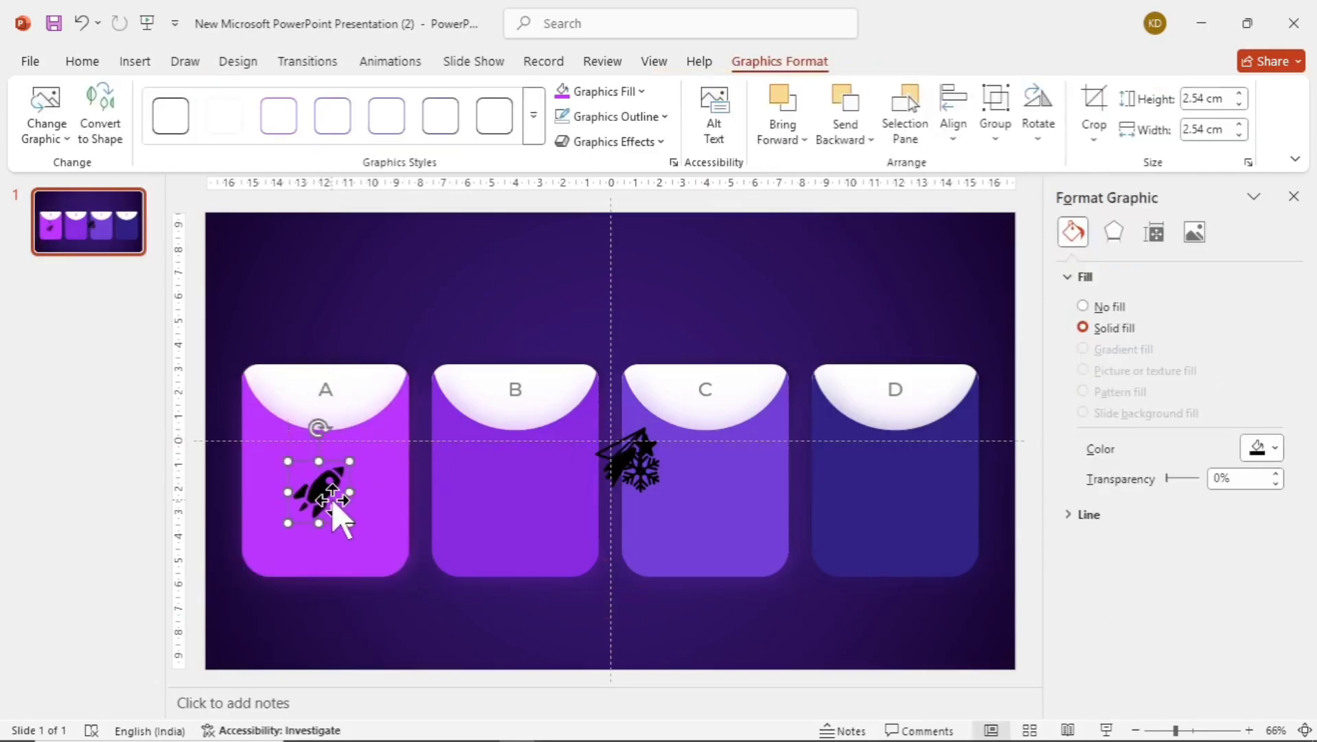
left_click(511, 261)
left_click_drag(625, 459, 902, 500)
key("Escape")
left_click(900, 502)
left_click(896, 494)
left_click_drag(642, 471, 711, 497)
left_click(623, 447)
left_click_drag(622, 452, 518, 485)
left_click(662, 293)
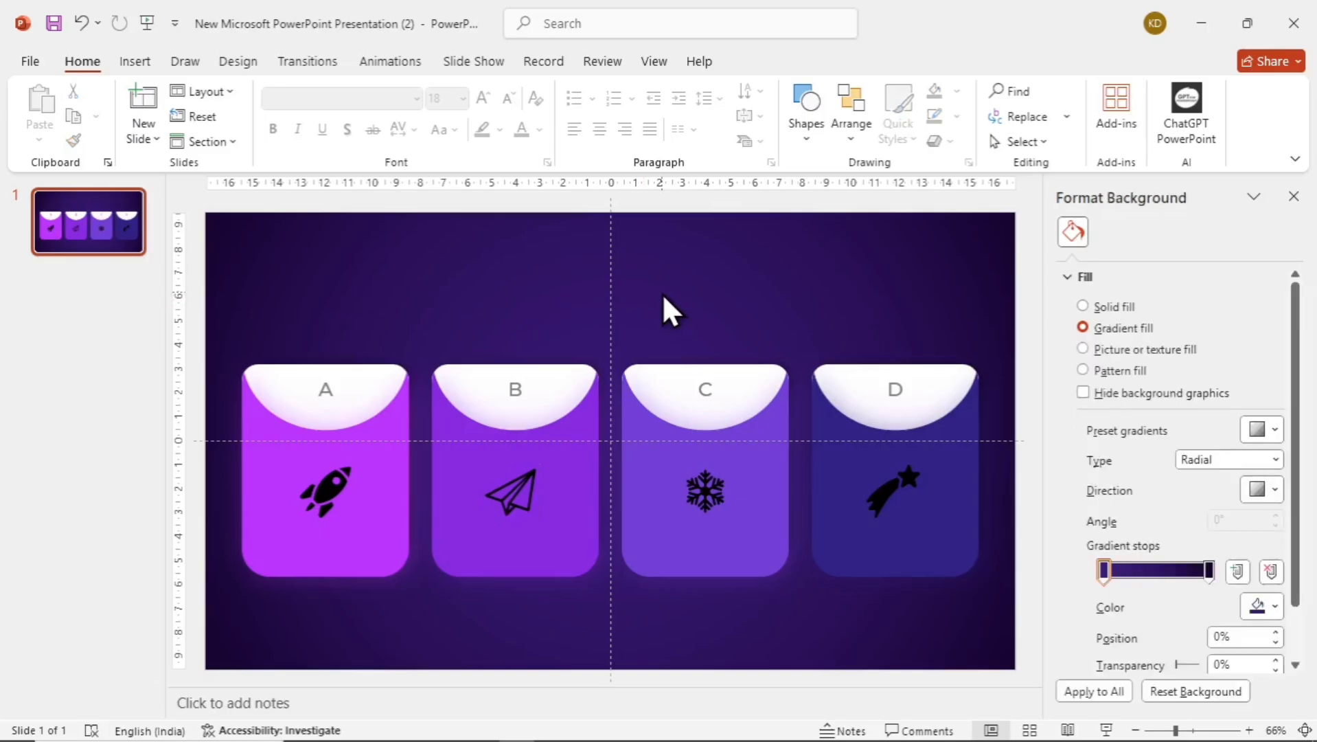
- Convert the rocket icon in card A into an editable shape
left_click(338, 488)
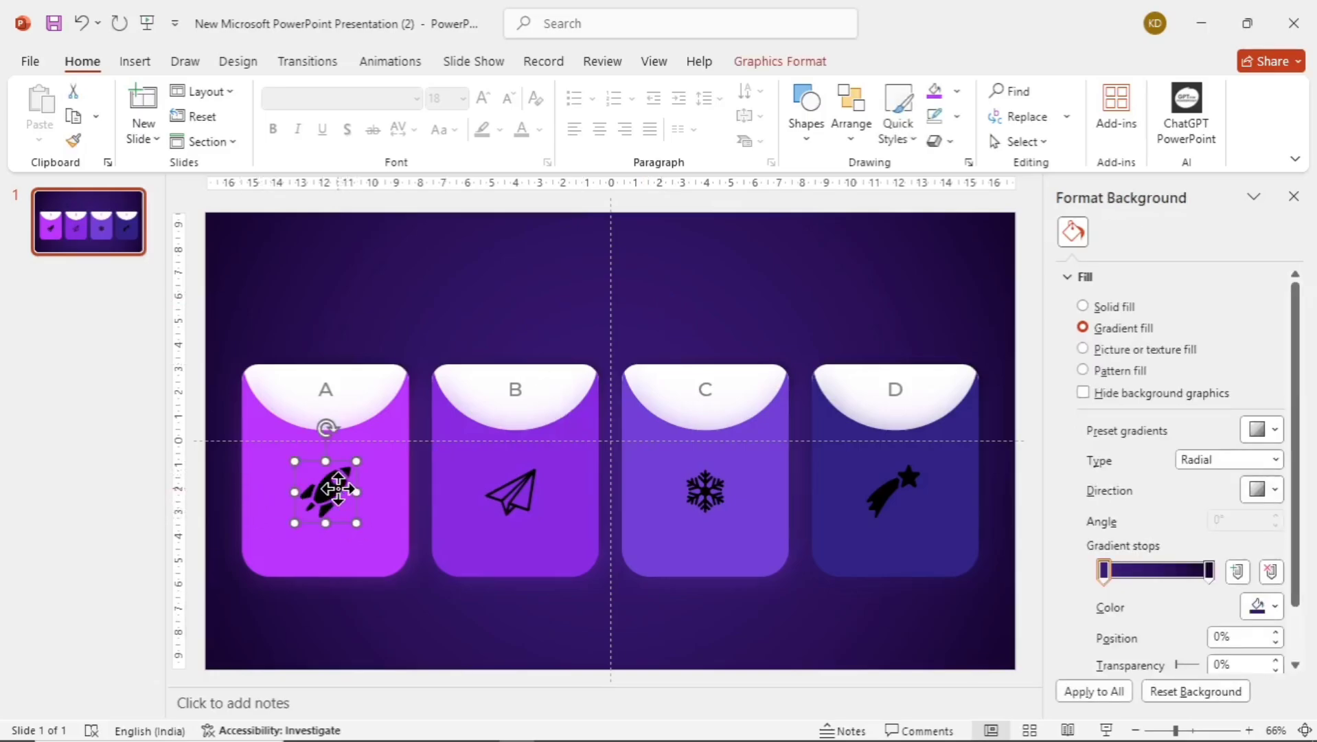
left_click(770, 61)
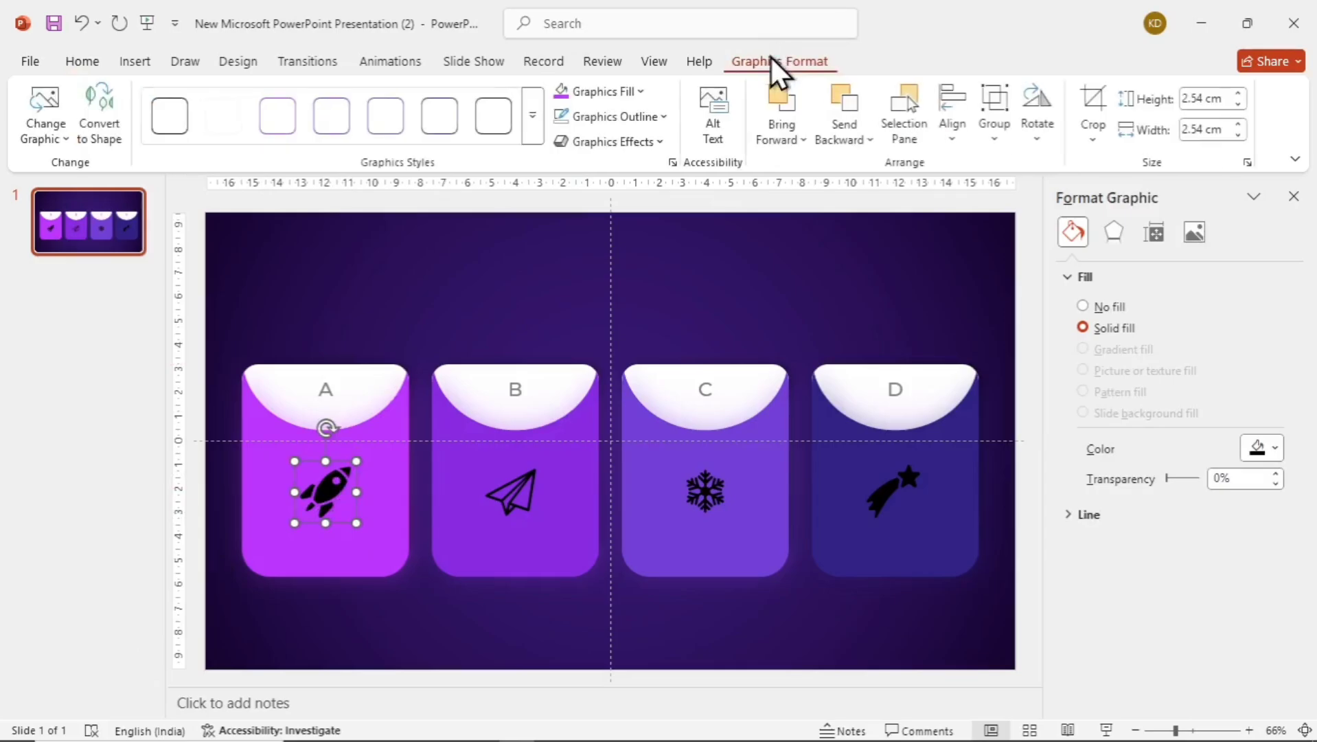
left_click(94, 117)
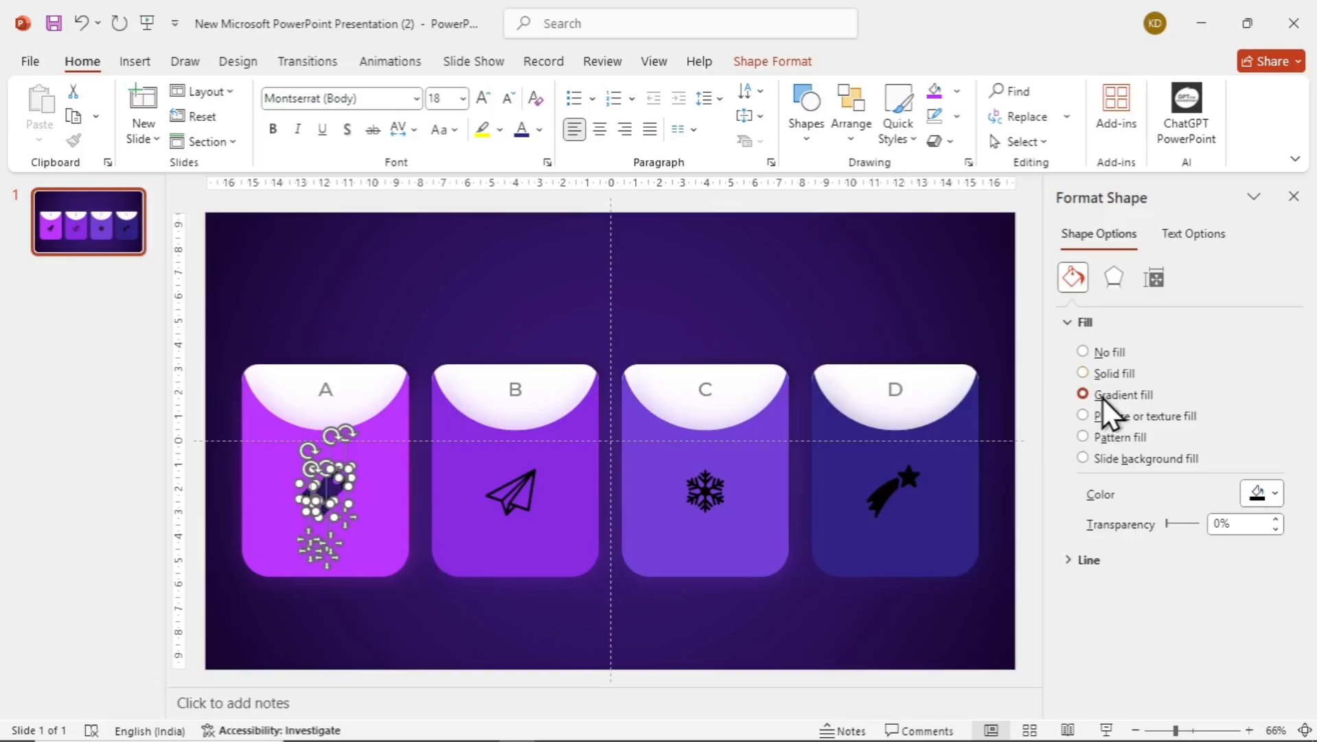
- Give the rocket a linear 90° gradient fill from white to purple
left_click(1101, 396)
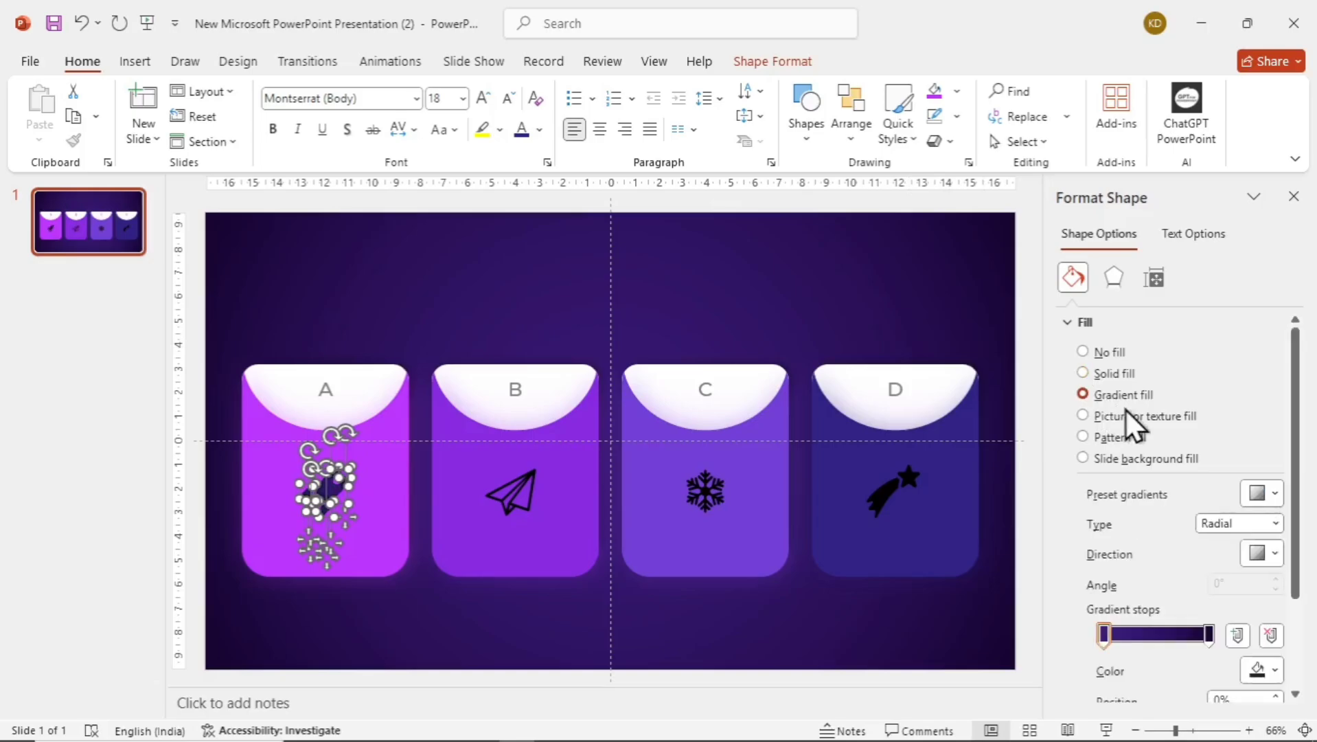
left_click(1275, 524)
left_click(1242, 539)
left_click_drag(1235, 588, 1146, 586)
type("90")
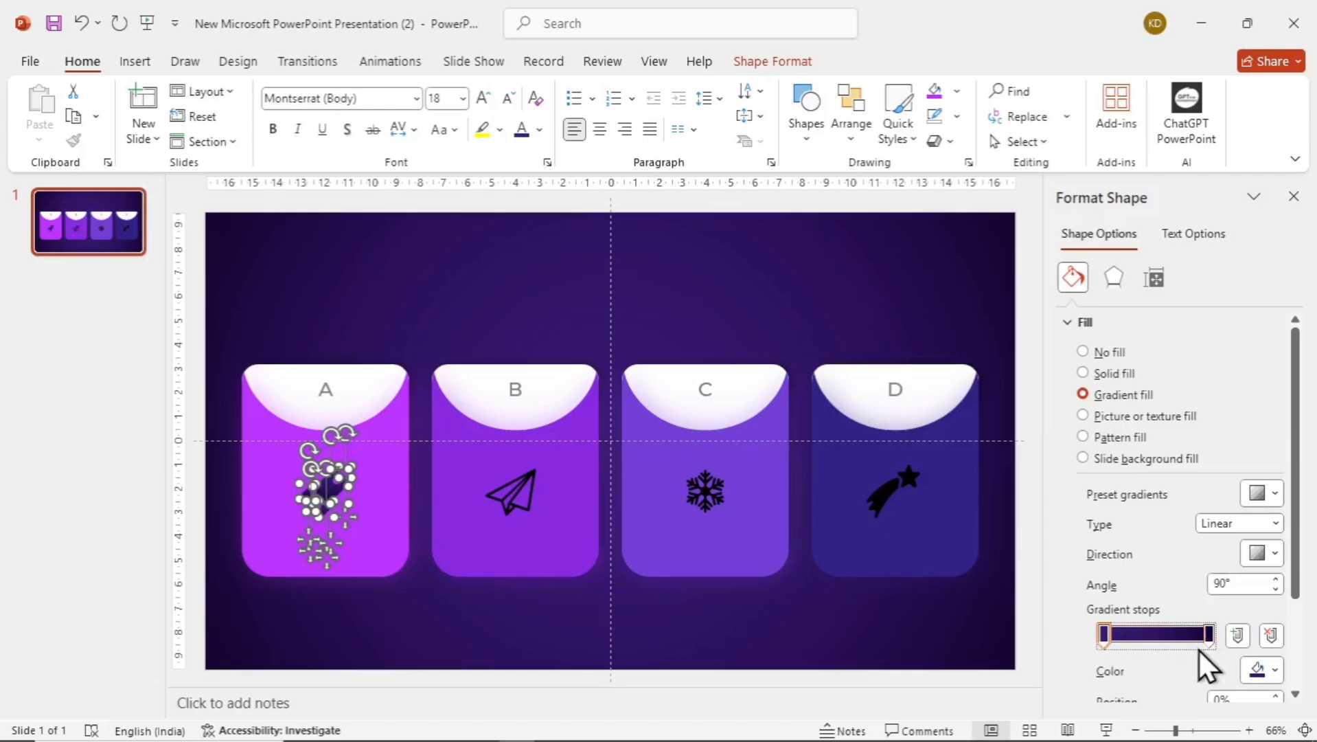
left_click(1275, 671)
left_click(1054, 322)
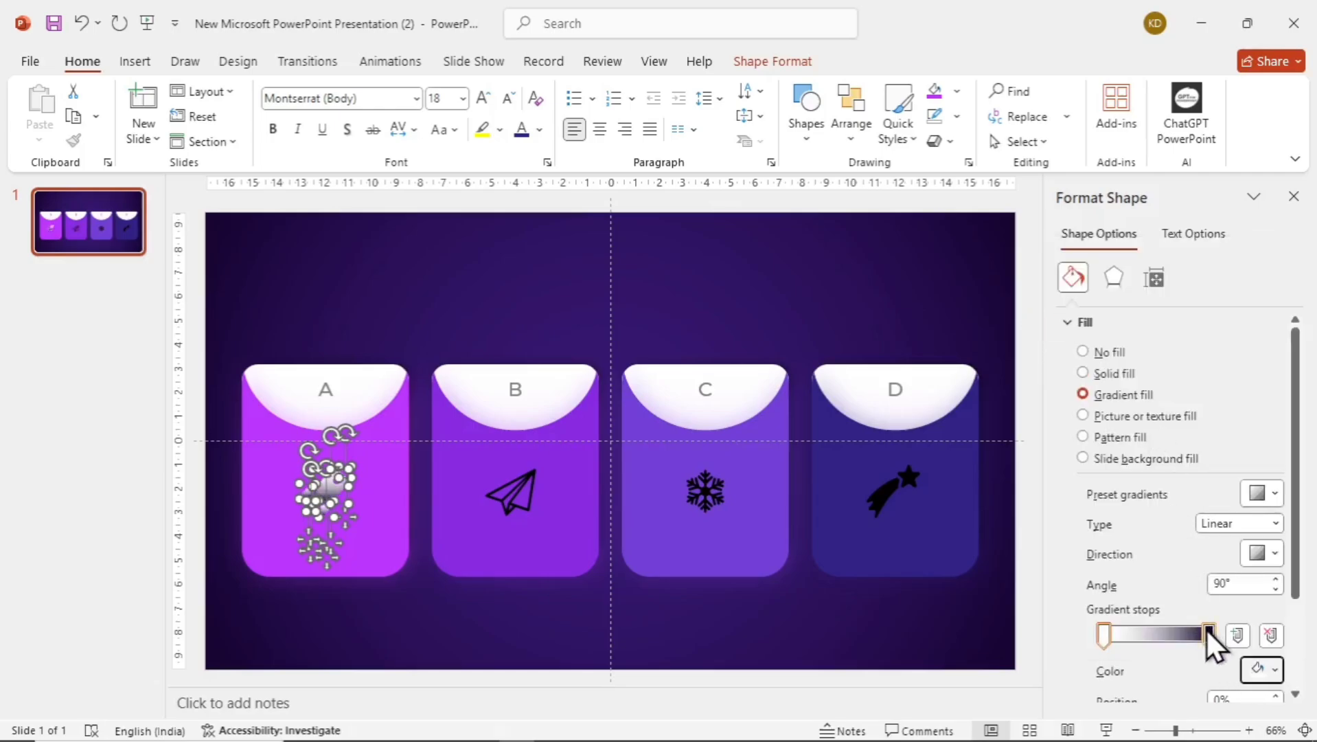
left_click(1267, 670)
left_click(1195, 327)
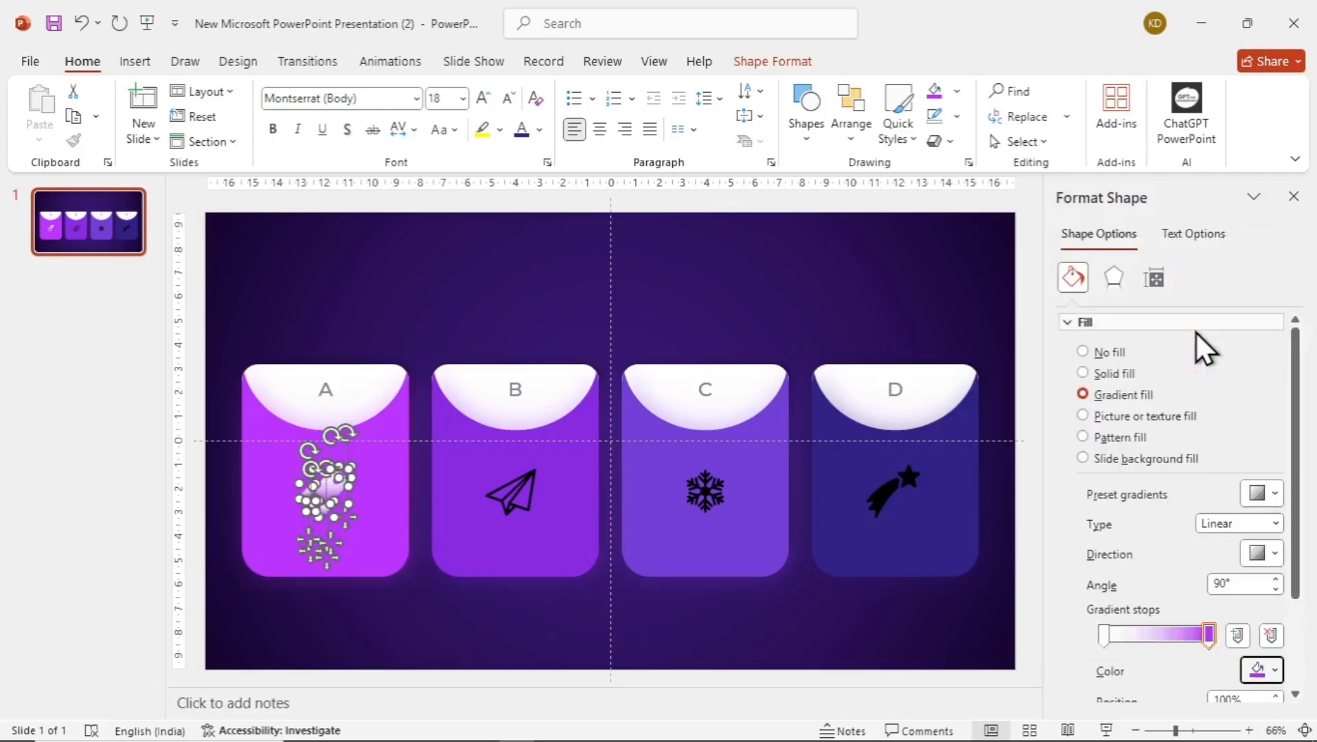
- Convert the paper-plane icon in card B into an editable shape
left_click(397, 638)
left_click(336, 511)
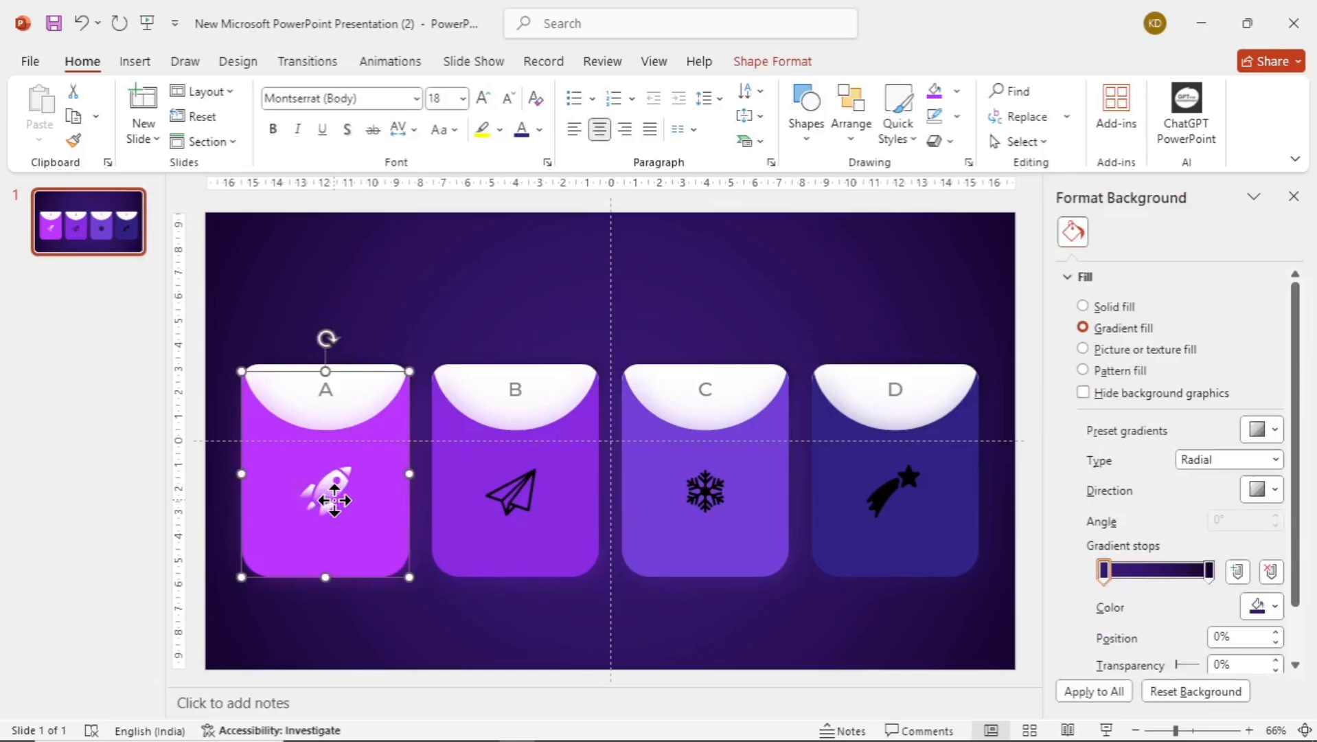
left_click(337, 511)
left_click(438, 629)
left_click(512, 489)
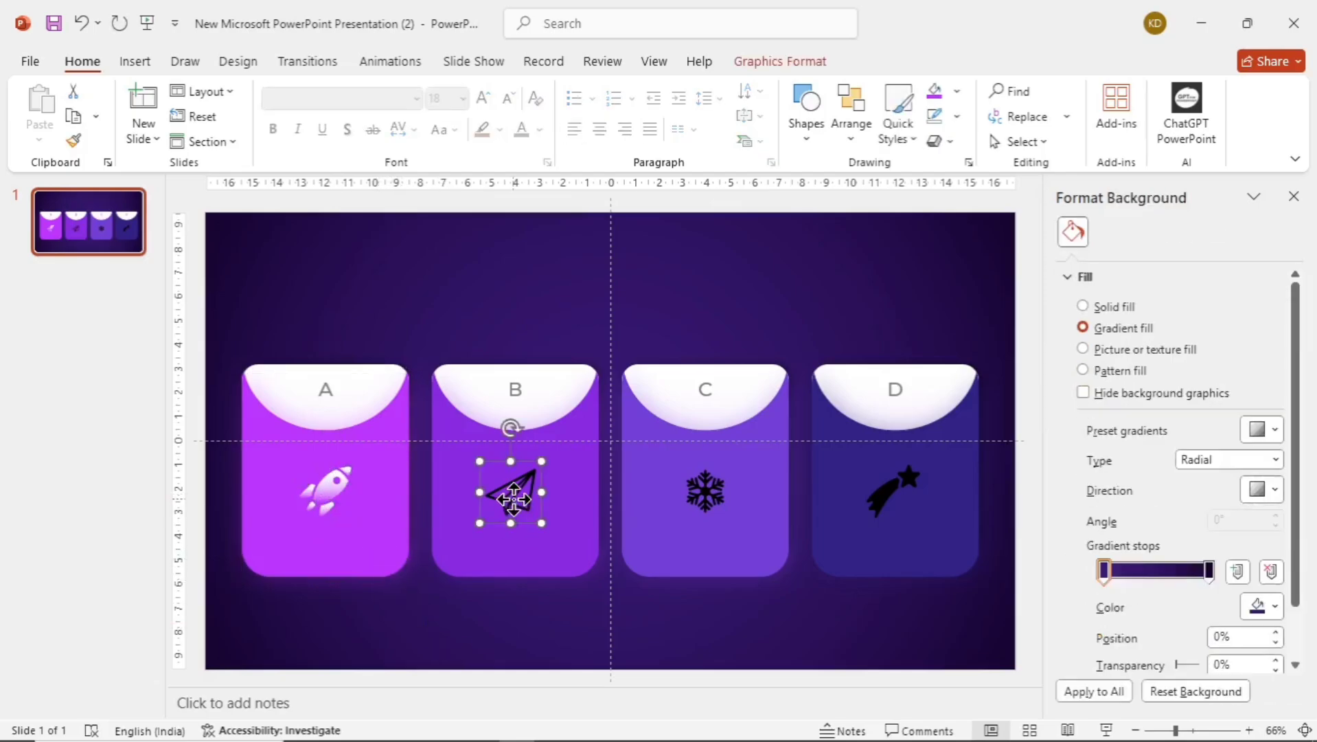
left_click(800, 65)
left_click(110, 115)
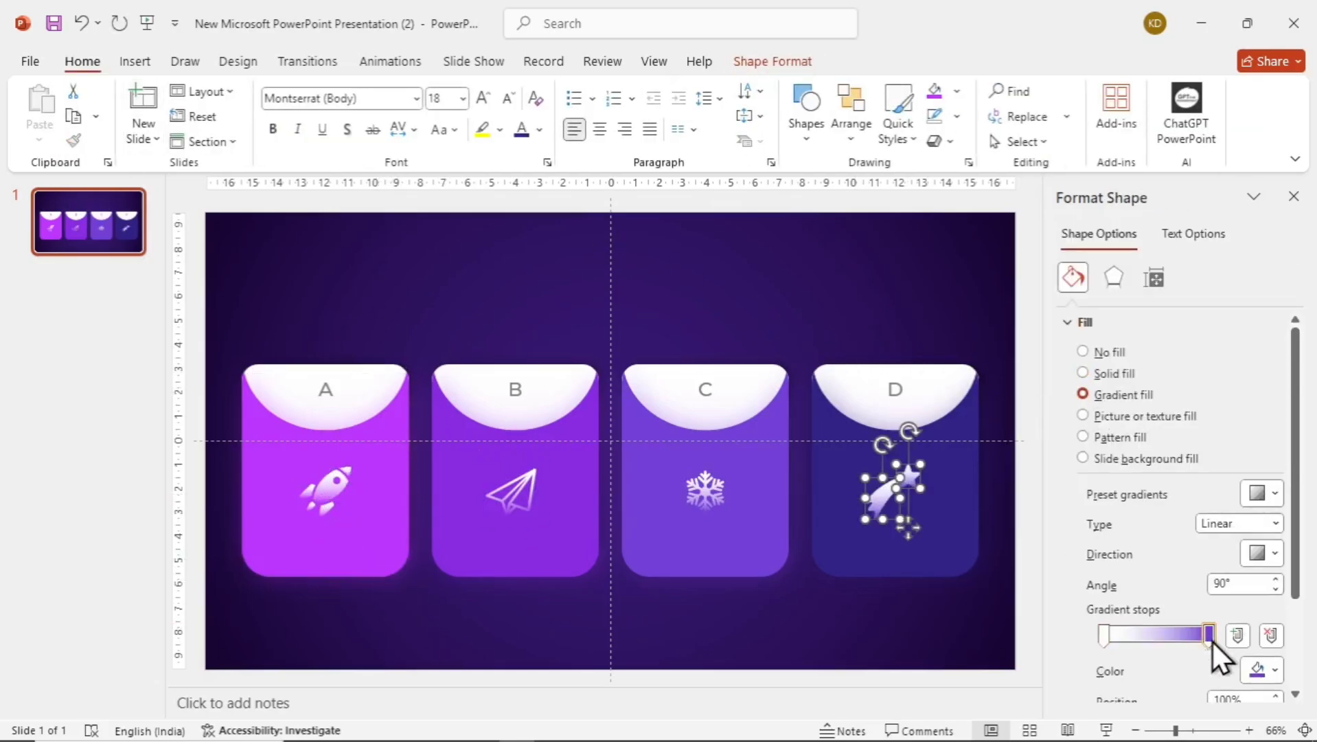
left_click(1262, 670)
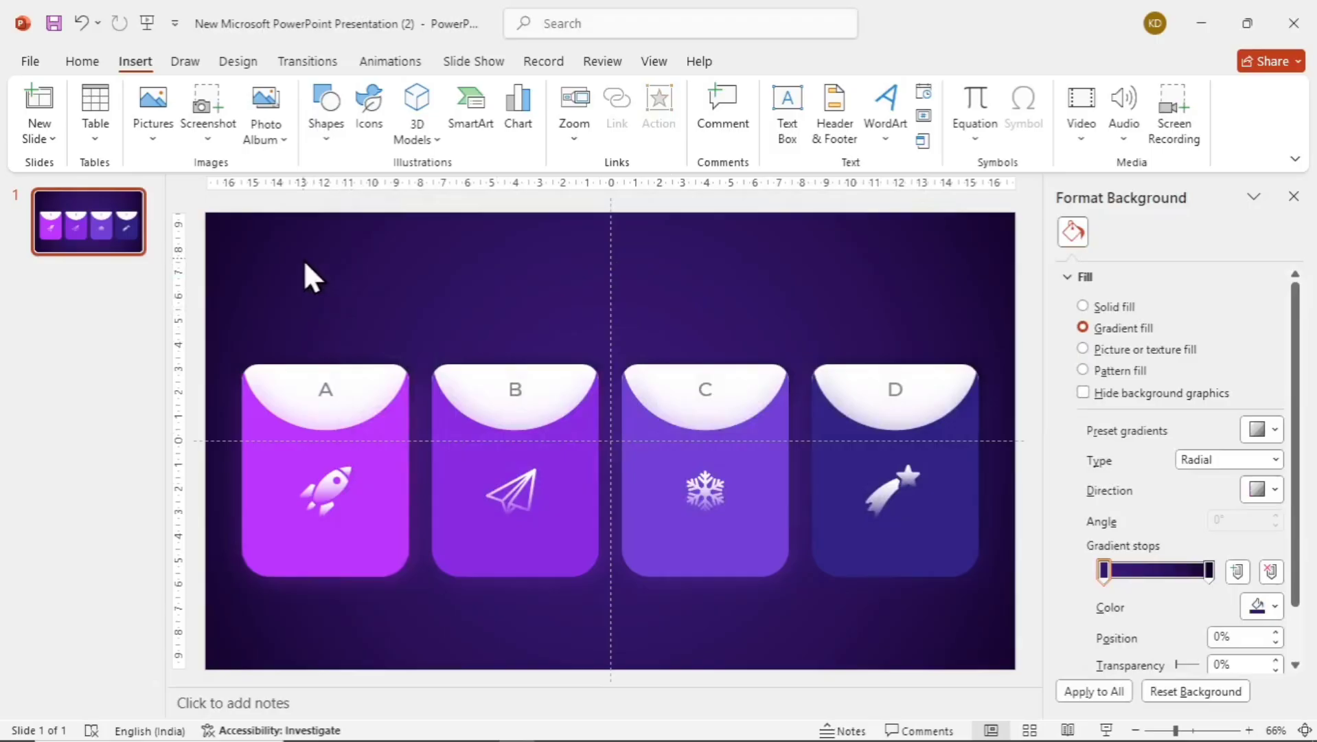
- Duplicate slide 1 three times so the deck has five slides
right_click(103, 219)
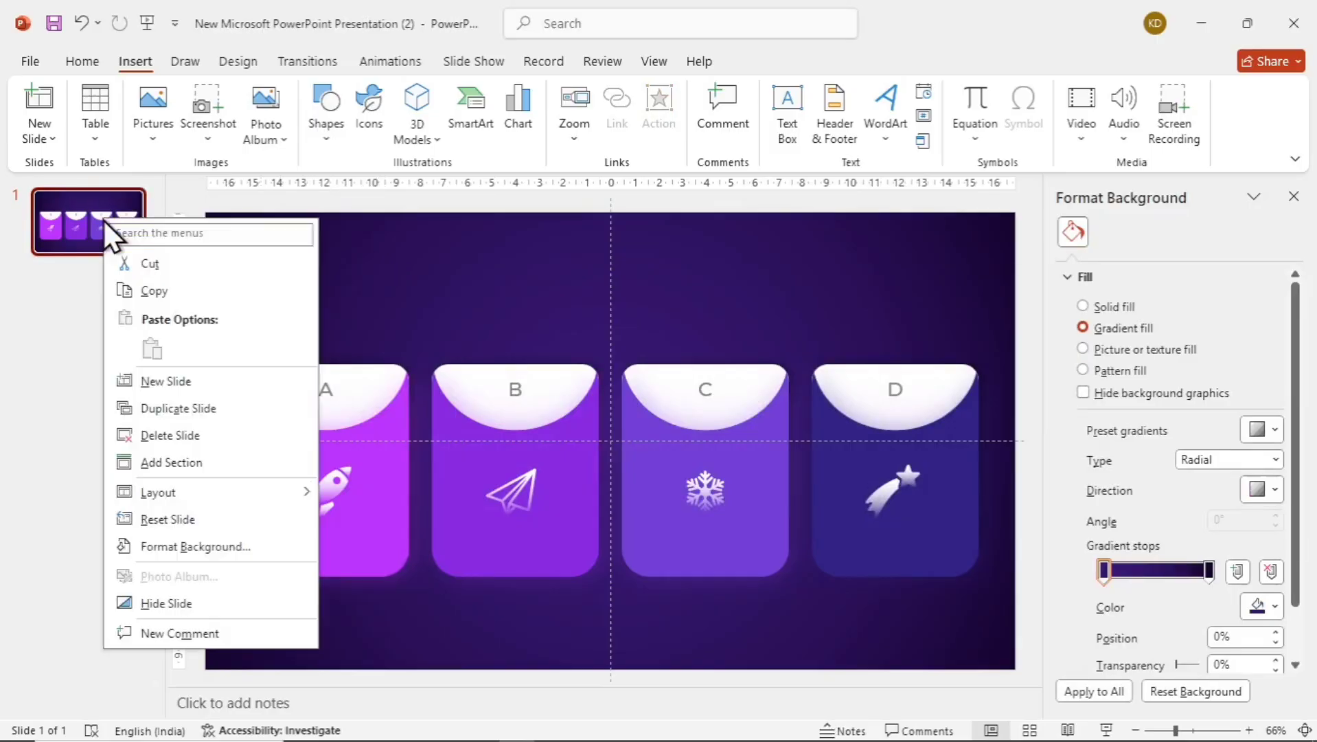
left_click(177, 407)
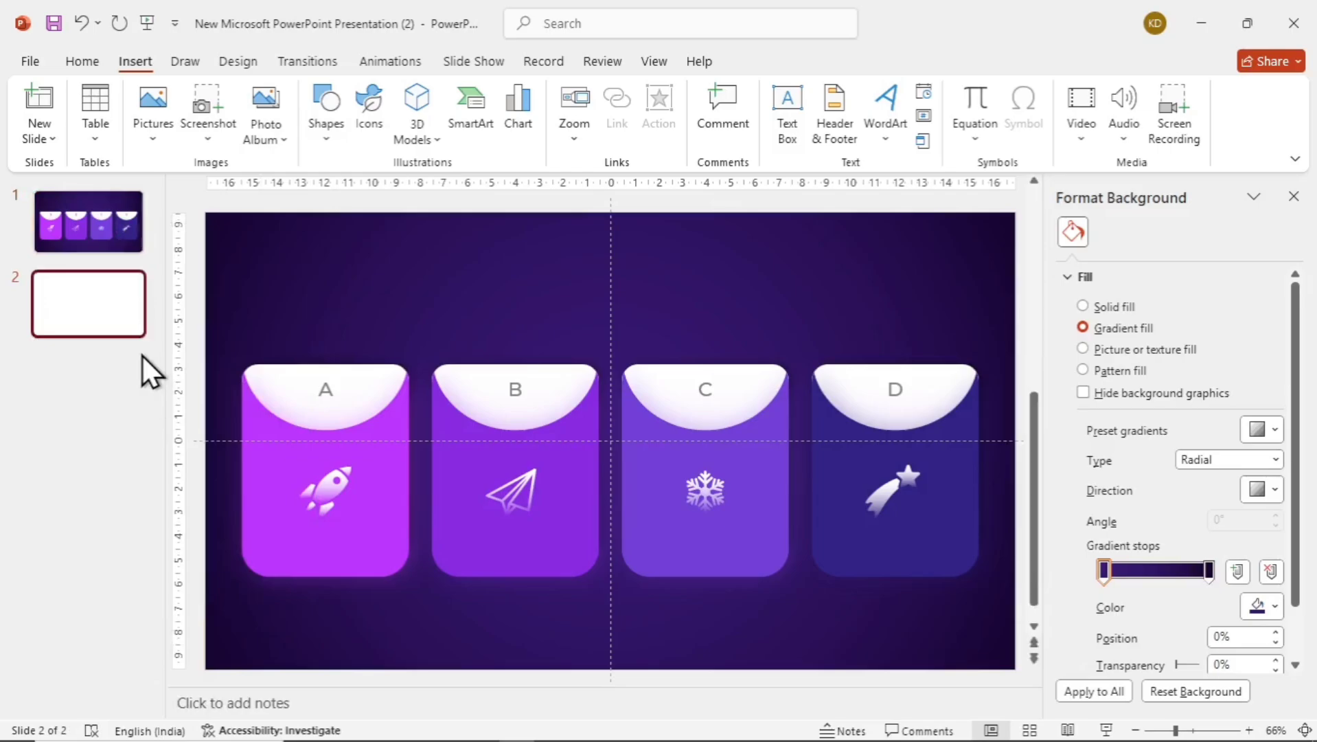
key("ctrl+d")
key("ctrl+d")
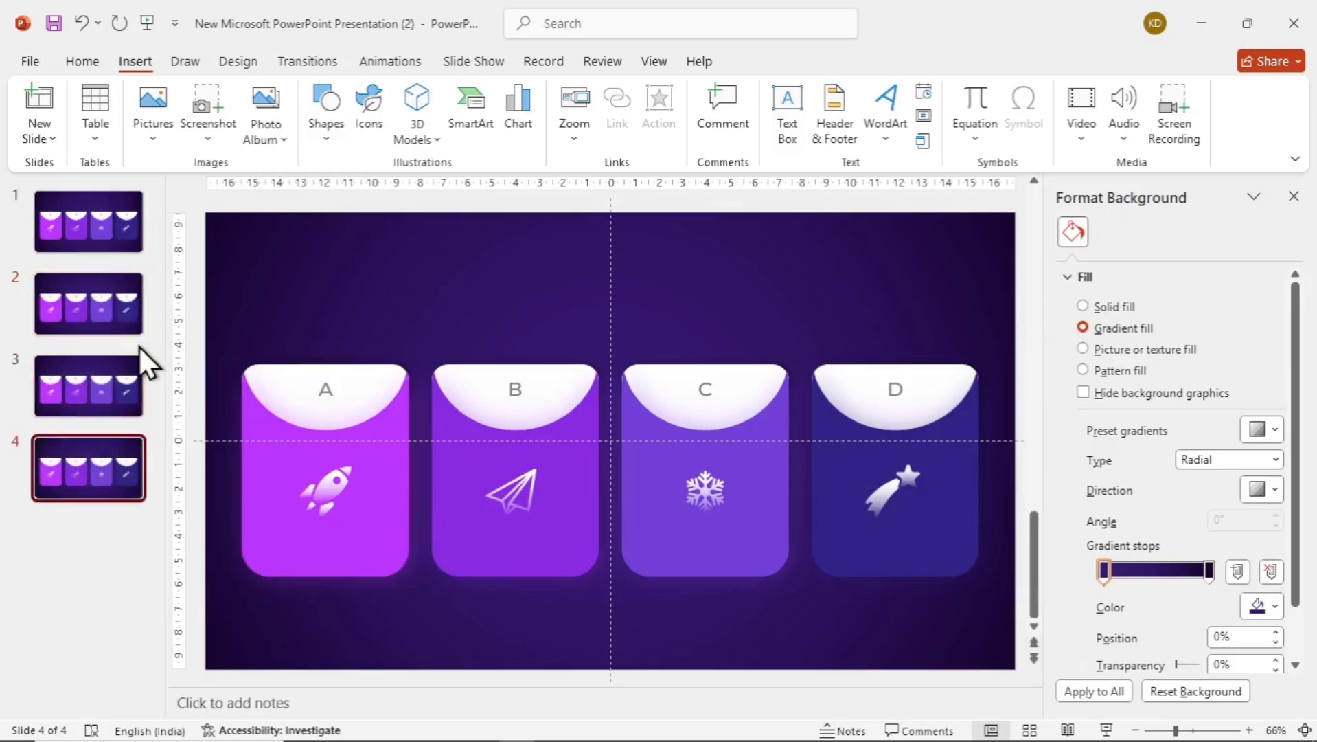
key("ctrl+d")
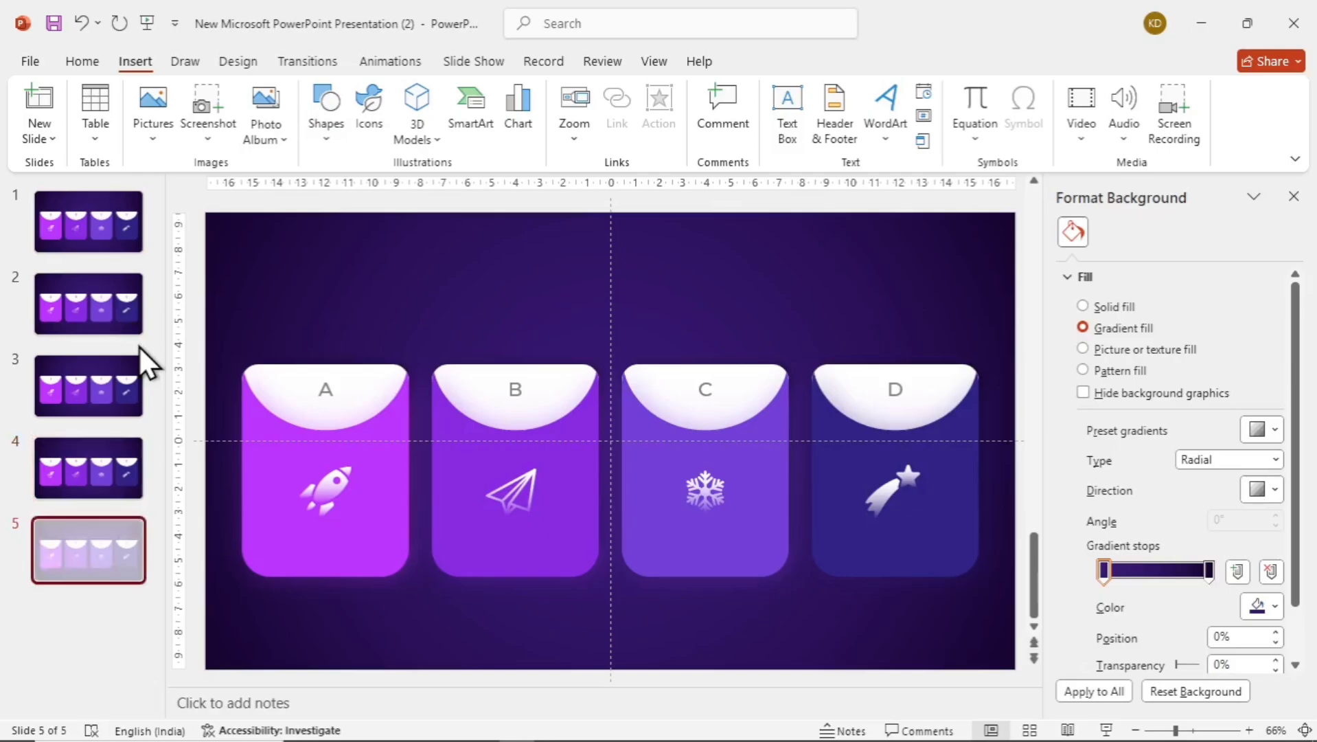
left_click(118, 604)
- Raise card A's white panel on slide 2 and card B's on slide 3
left_click(88, 303)
left_click(285, 383)
left_click_drag(285, 383, 347, 279)
left_click(479, 283)
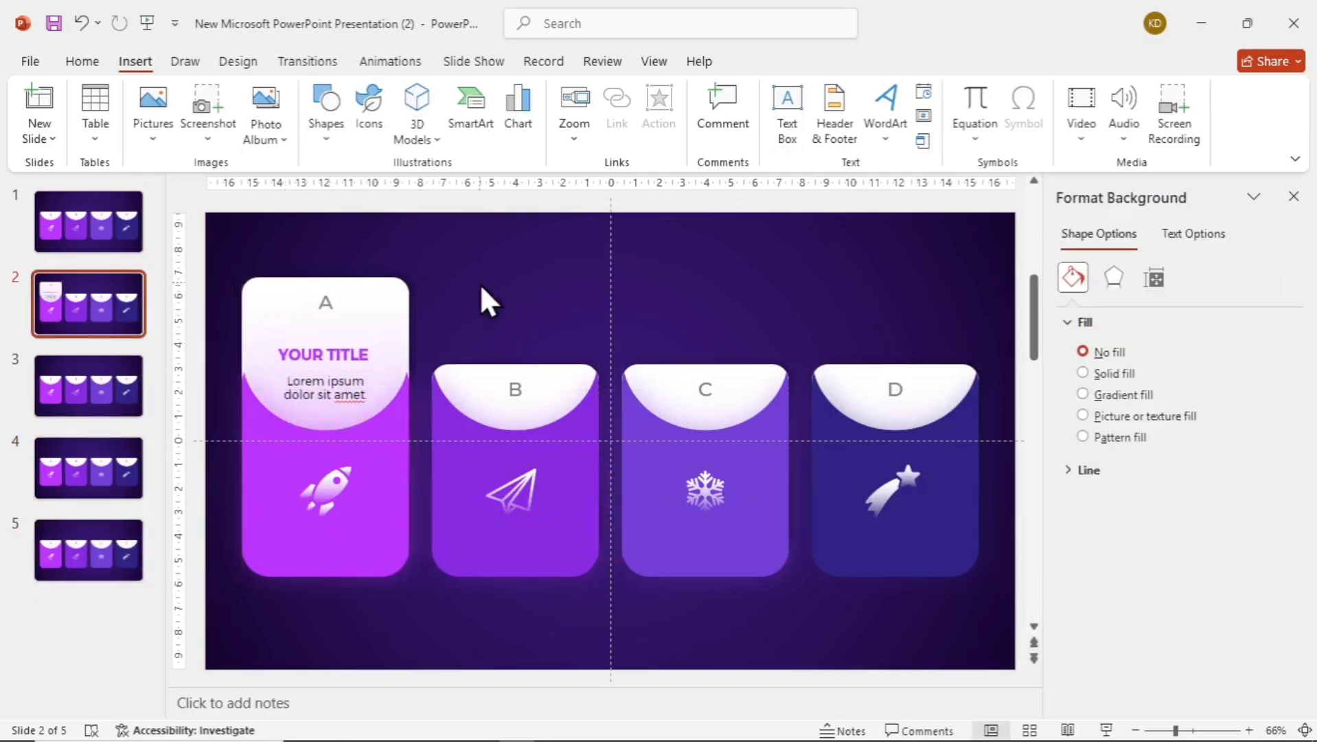
left_click(79, 385)
left_click(456, 376)
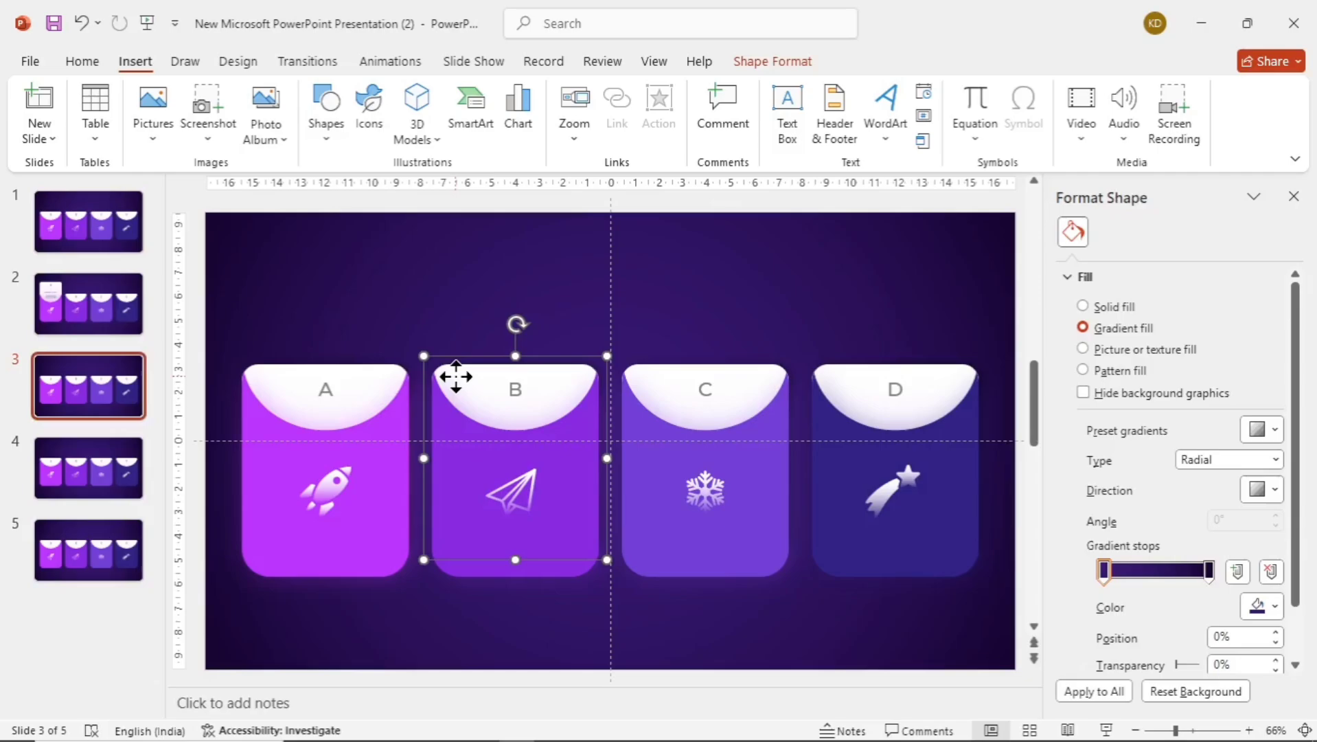
left_click_drag(455, 377, 457, 294)
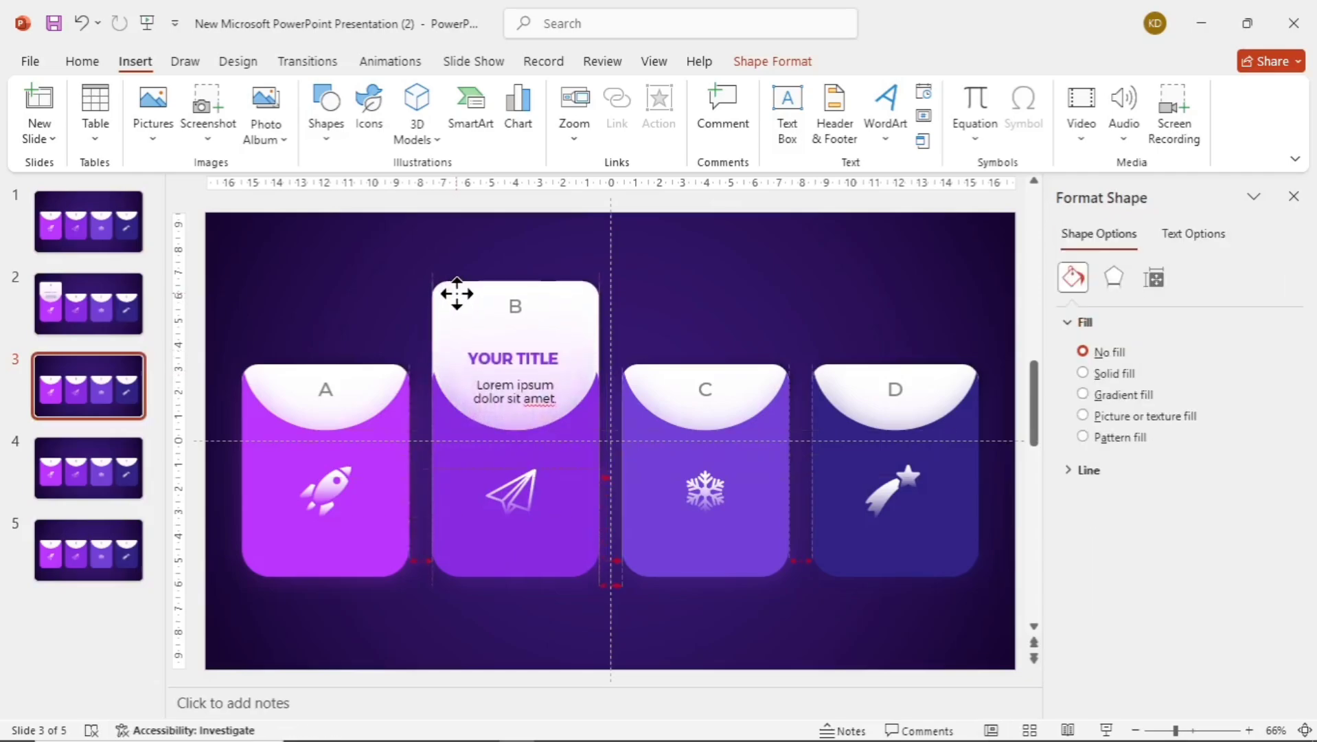
- Raise card C's white panel on slide 4 and card D's on slide 5
left_click(116, 463)
left_click(661, 379)
left_click_drag(661, 379, 664, 294)
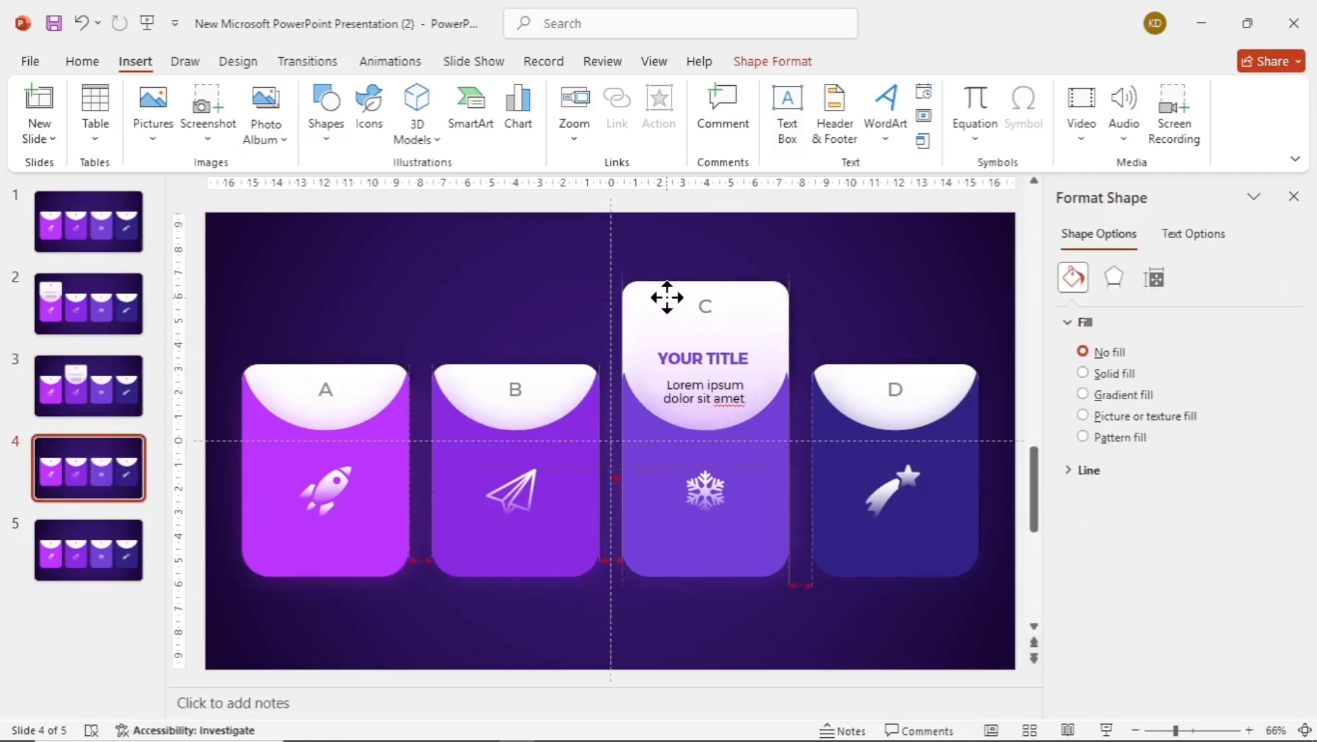
left_click(97, 545)
left_click_drag(831, 392, 835, 296)
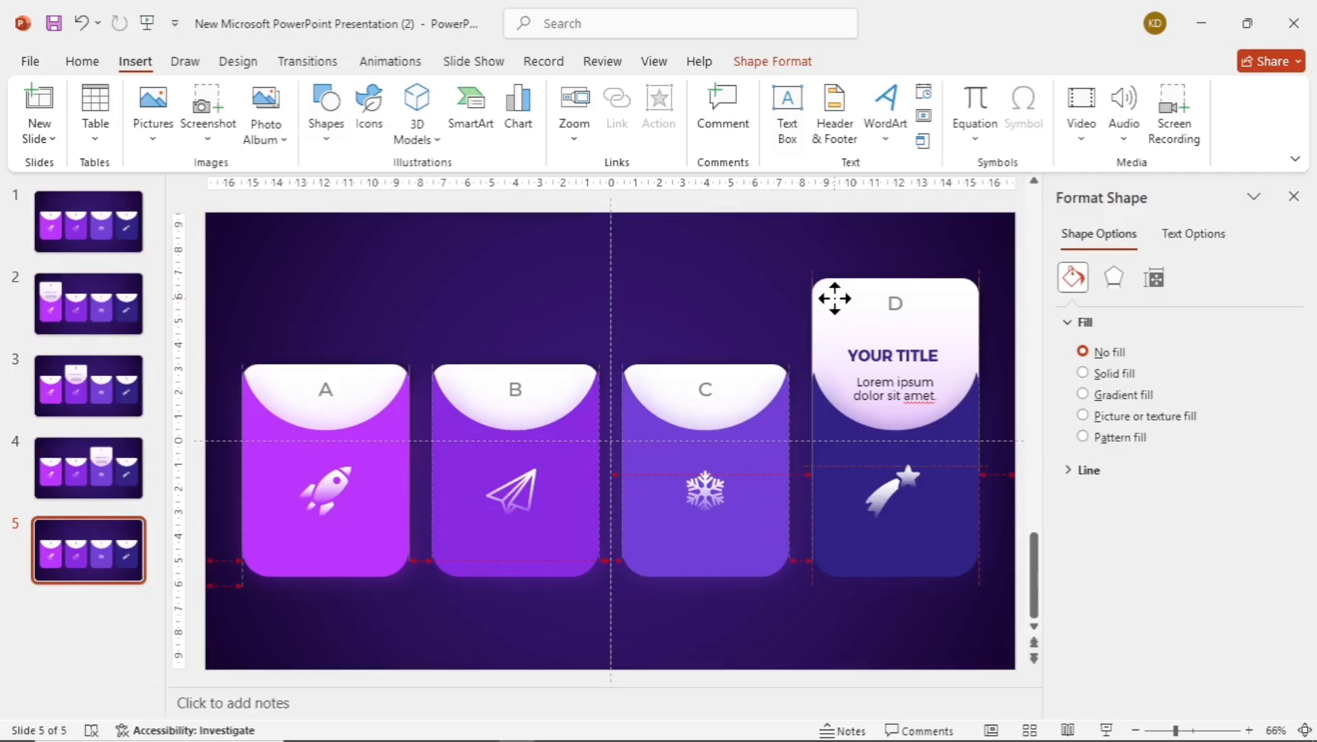
left_click(687, 303)
- Duplicate slide 1 so the deck grows to six slides
left_click(106, 220)
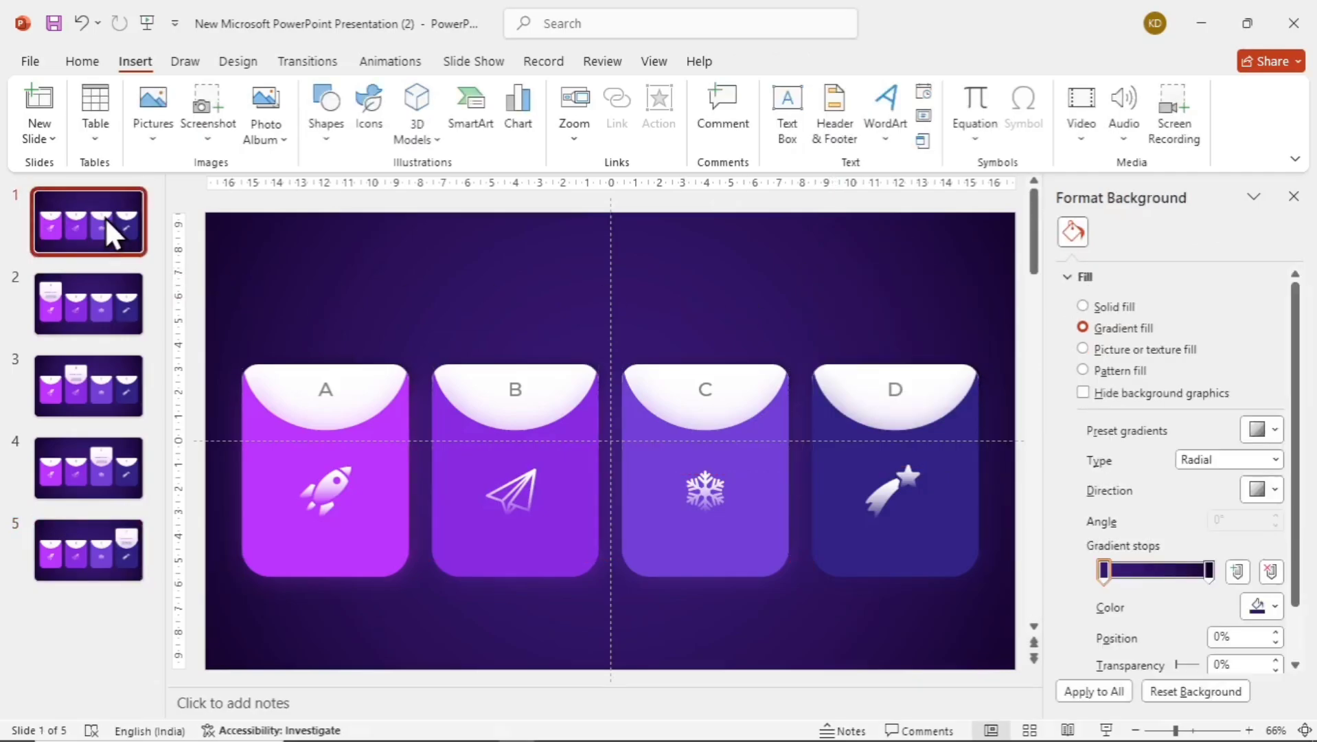
right_click(116, 235)
left_click(171, 423)
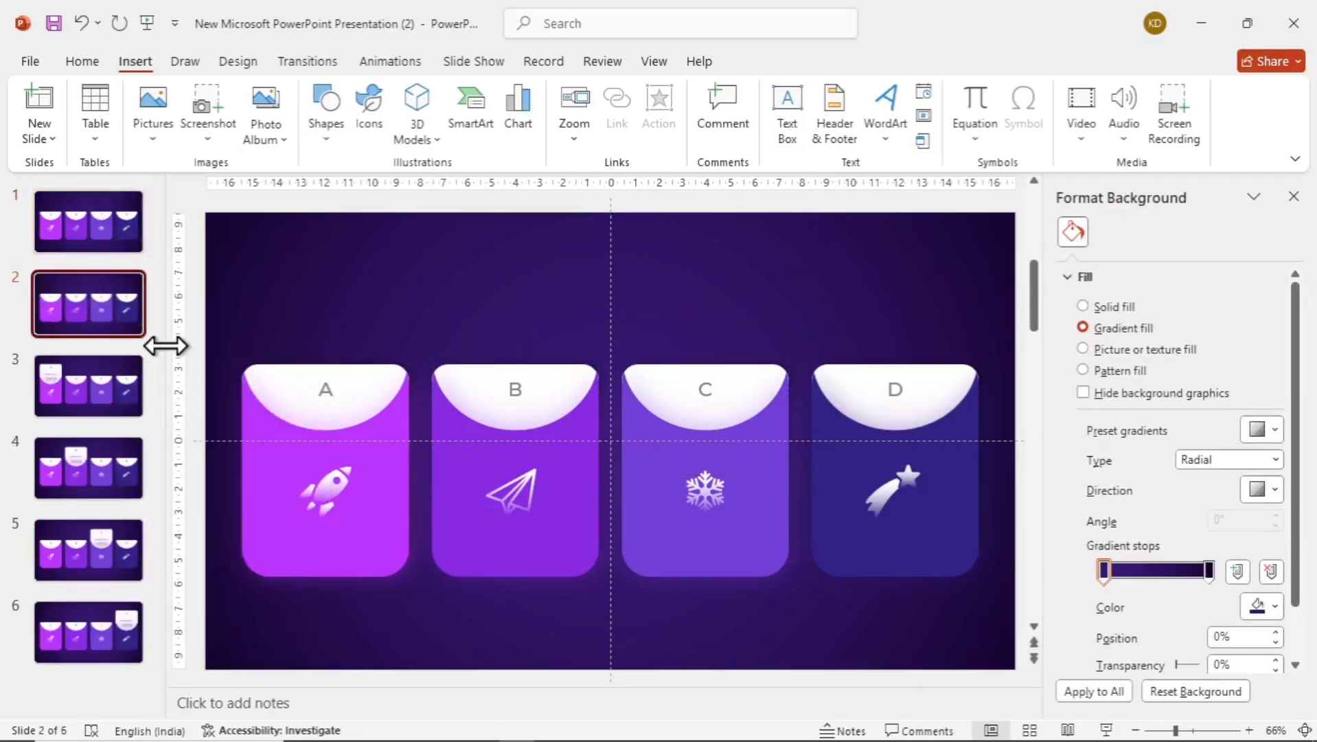
- On slide 1, move all four cards down to below the slide's bottom edge
key("Up")
scroll(294, 281, "down", 2)
left_click_drag(274, 323, 1030, 642)
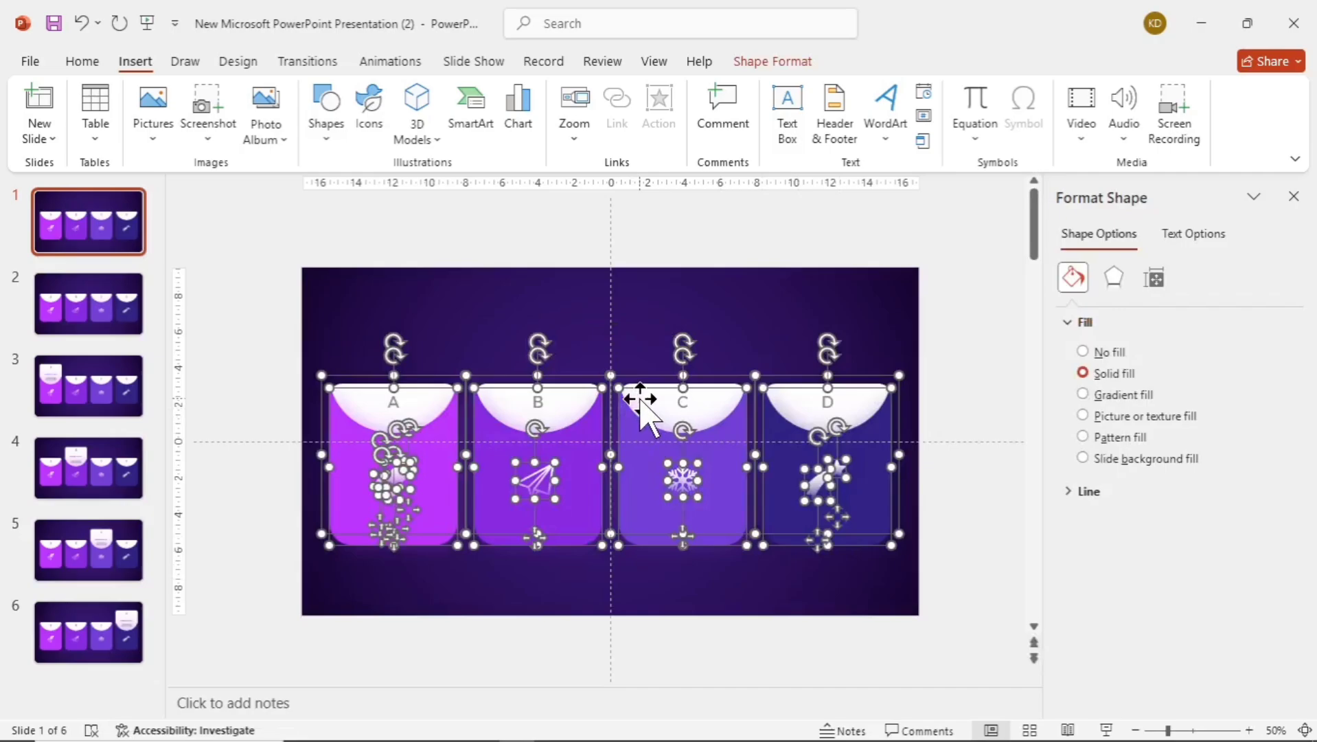
left_click_drag(641, 403, 653, 553)
- Stagger cards B, C and D progressively lower beneath the slide
left_click(426, 514)
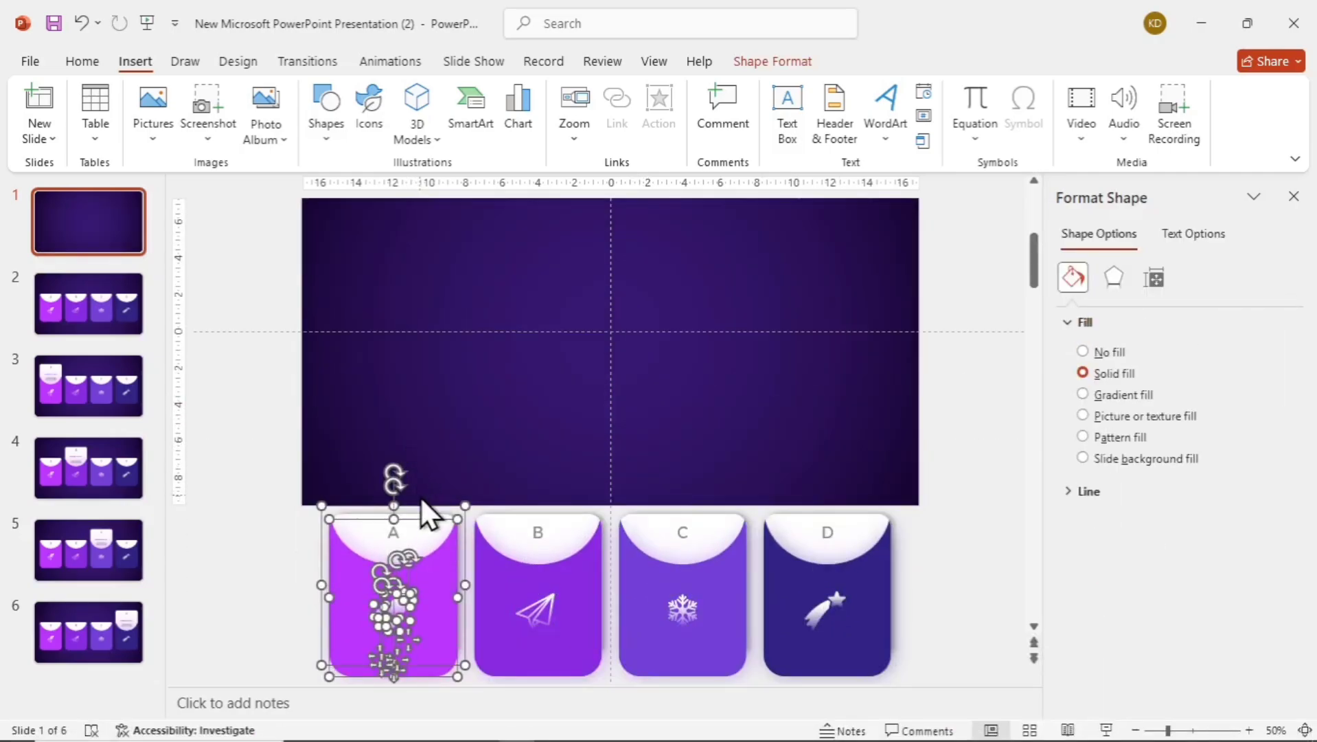
left_click(534, 602)
left_click_drag(579, 529, 579, 574)
left_click(693, 502)
left_click_drag(694, 501, 693, 605)
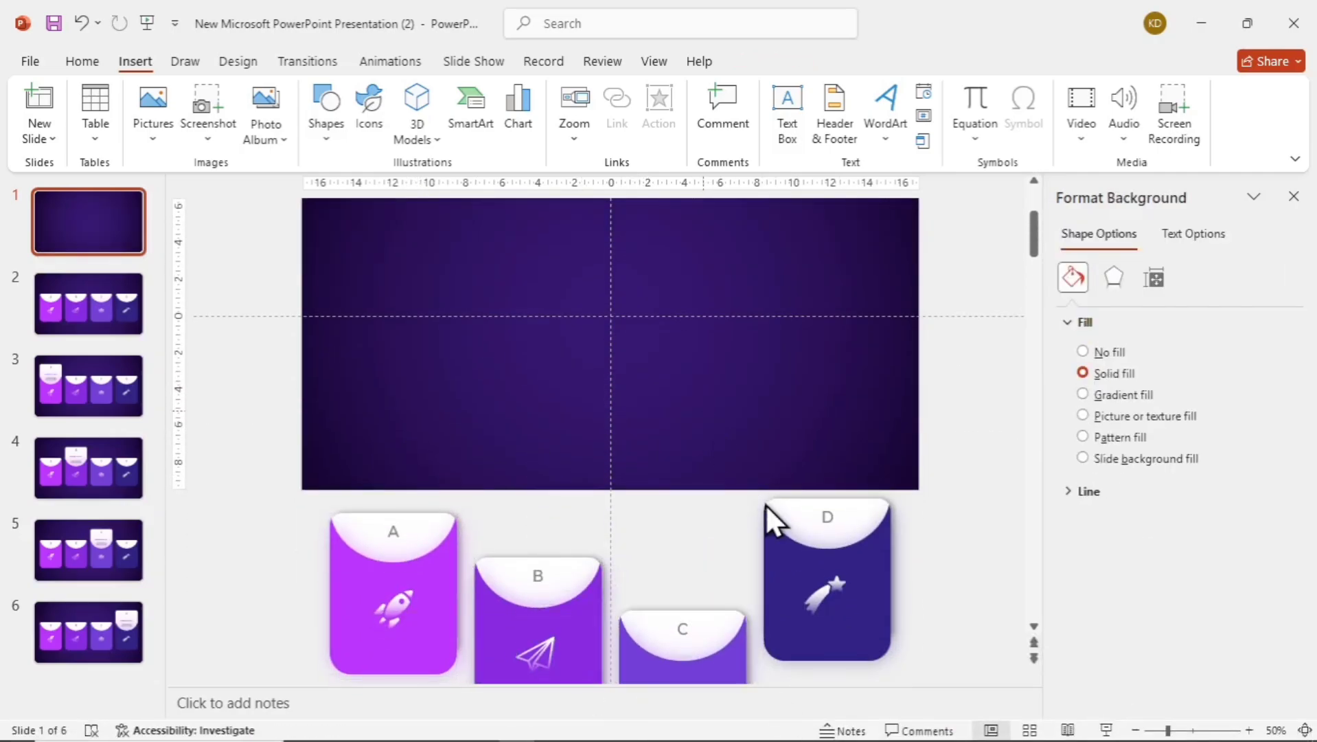
left_click_drag(770, 521, 864, 657)
left_click(920, 579)
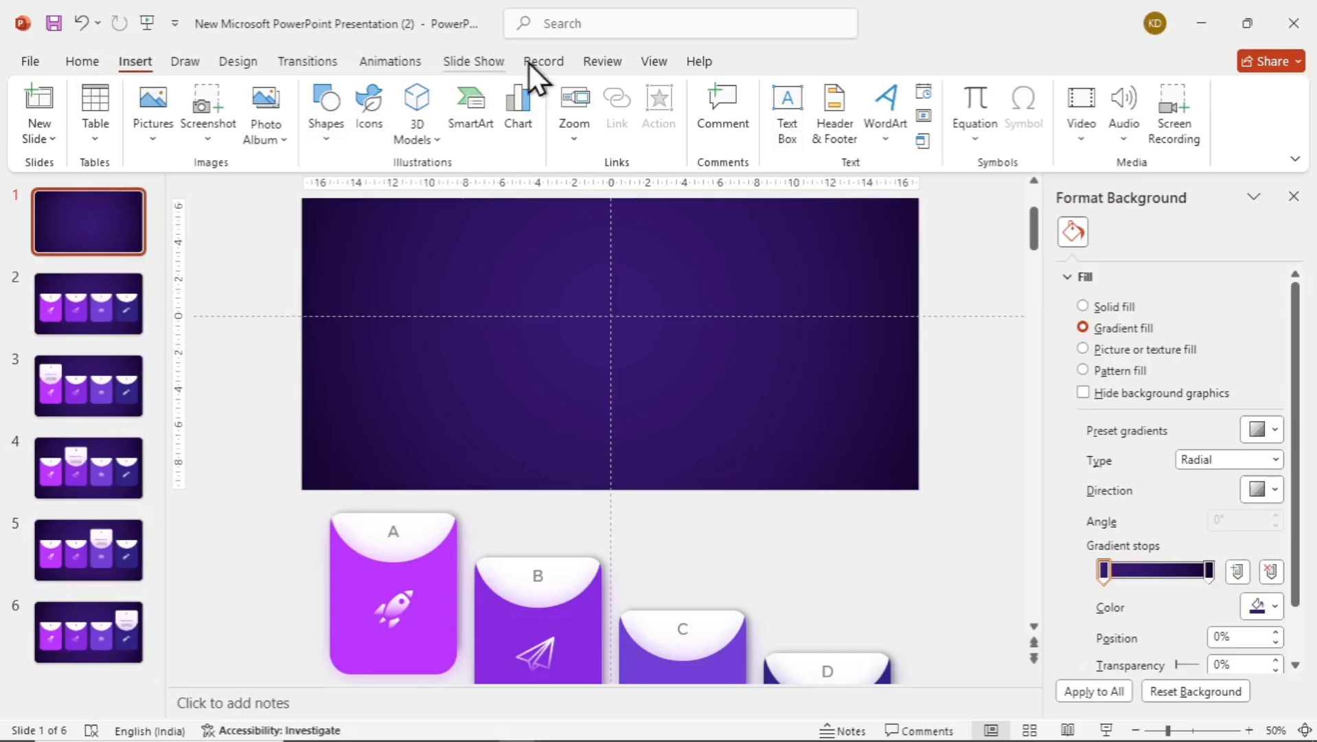
- Add an 'ANIMATED' title text box on slide 1, enlarged and coloured white
left_click(787, 110)
left_click_drag(474, 310, 768, 427)
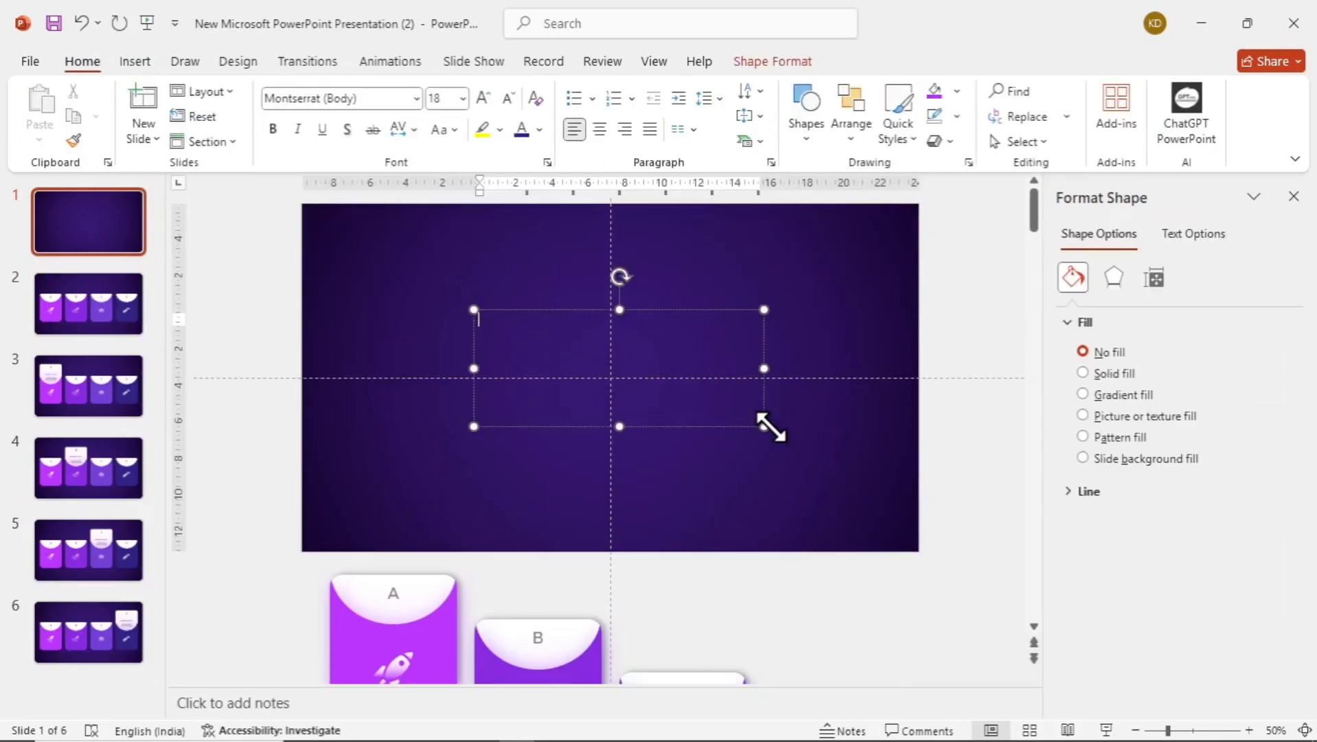
type("ANIMA")
key("ctrl+a")
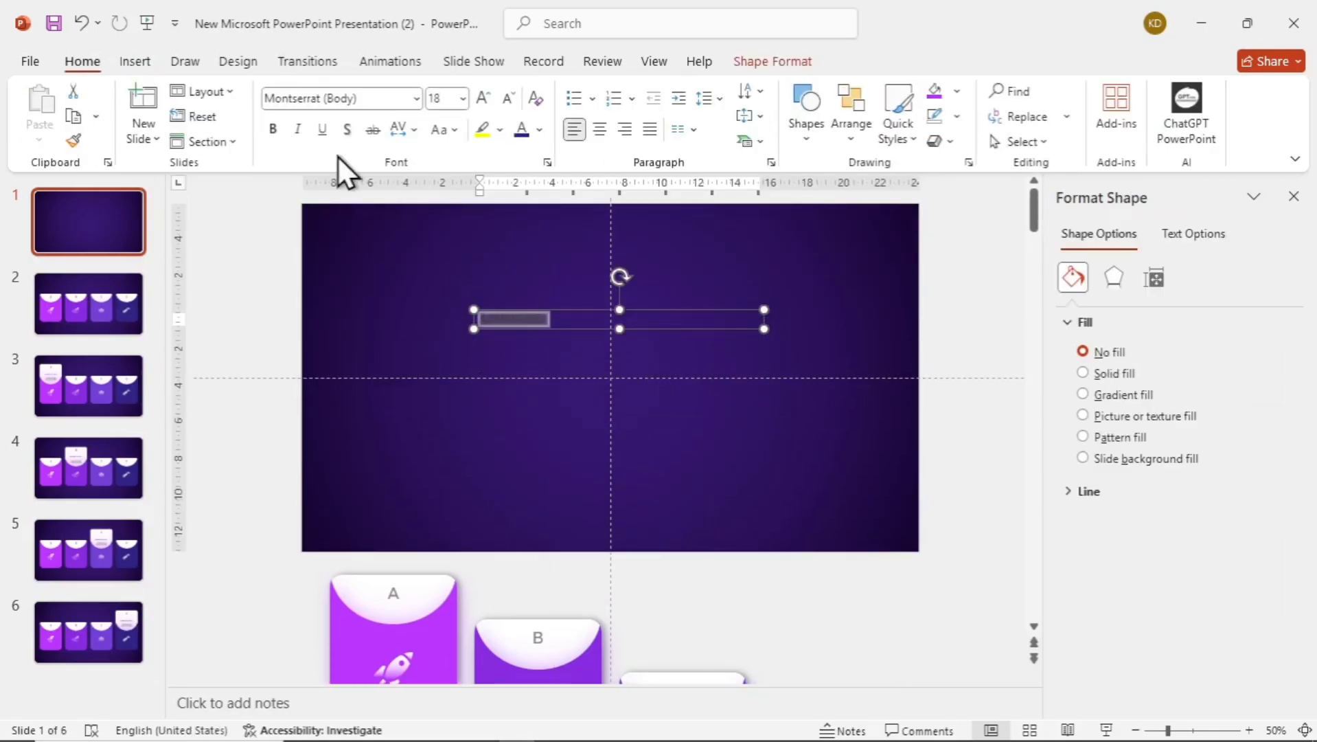
left_click(485, 101)
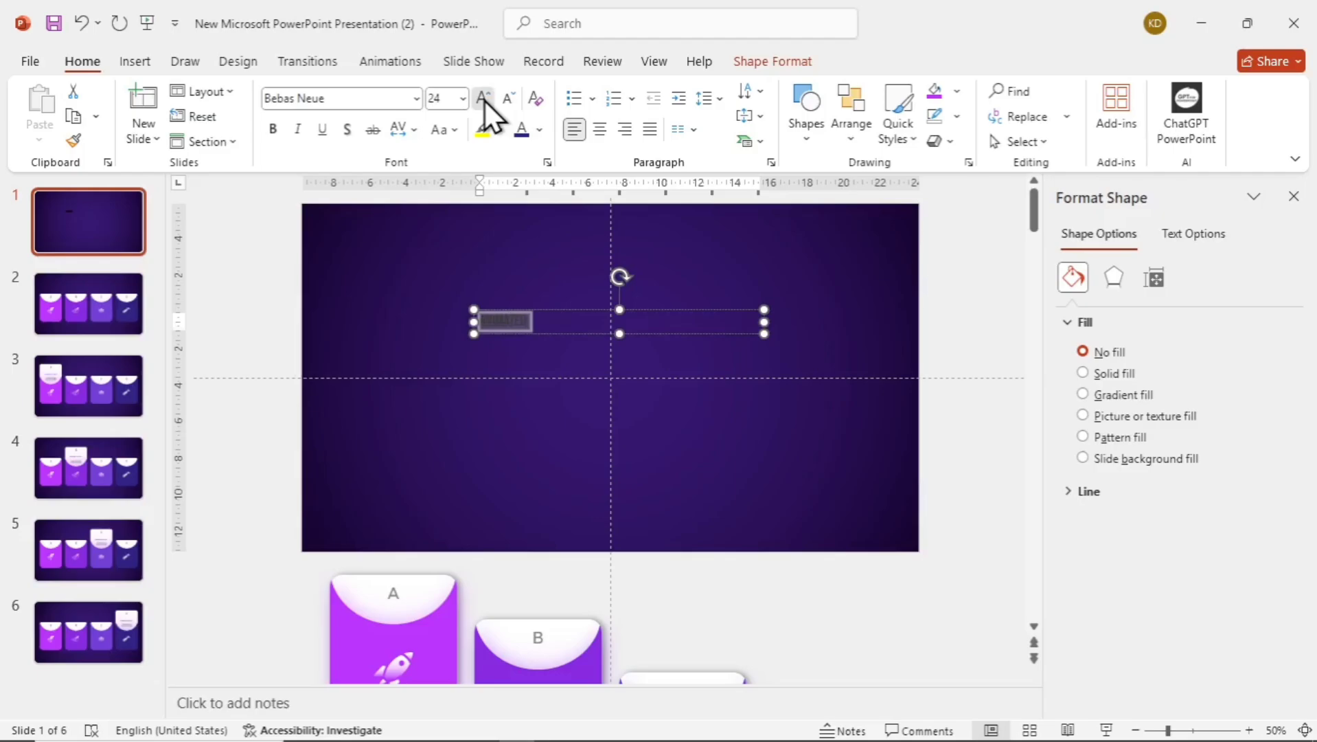
left_click(485, 101)
left_click(485, 101)
left_click(485, 101)
left_click(485, 101)
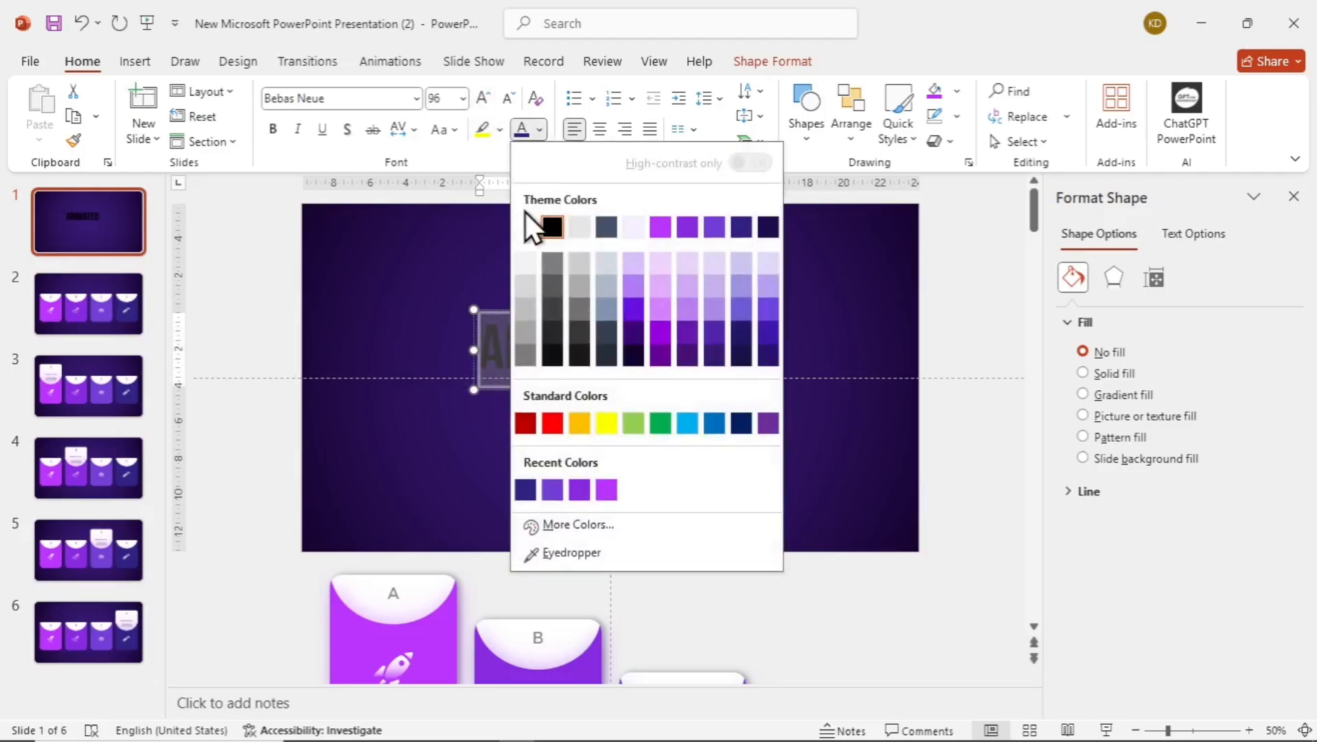
left_click(526, 225)
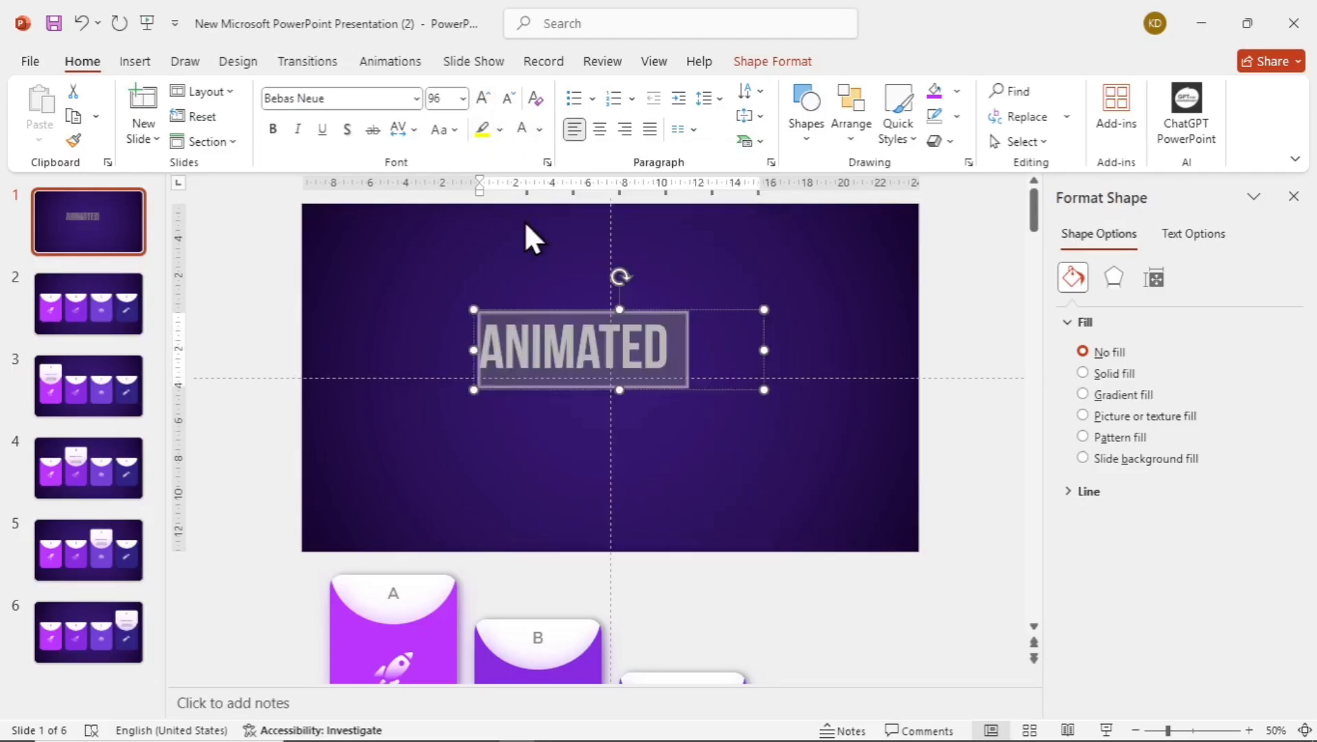
left_click(491, 99)
left_click(708, 305)
- Add 'Cards' below the title in 80 pt gold SignPainter
left_click(626, 404)
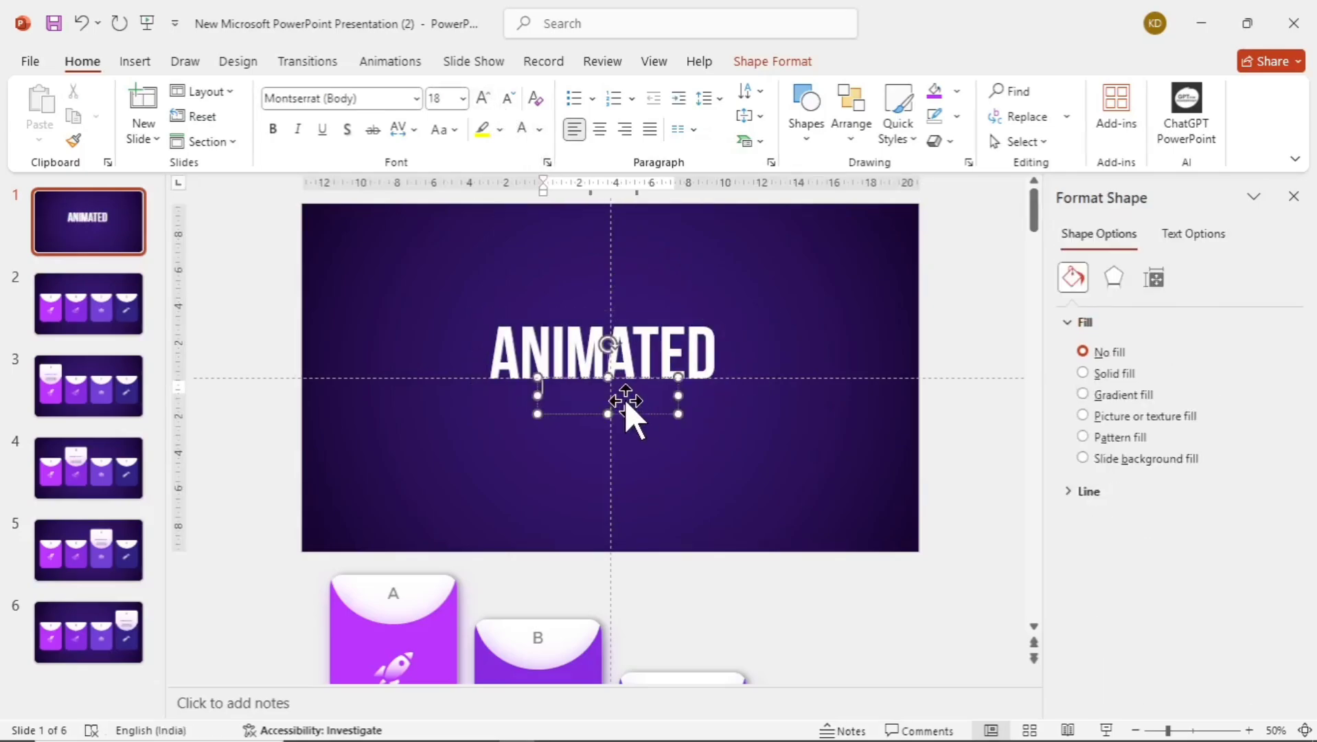
type("Ca")
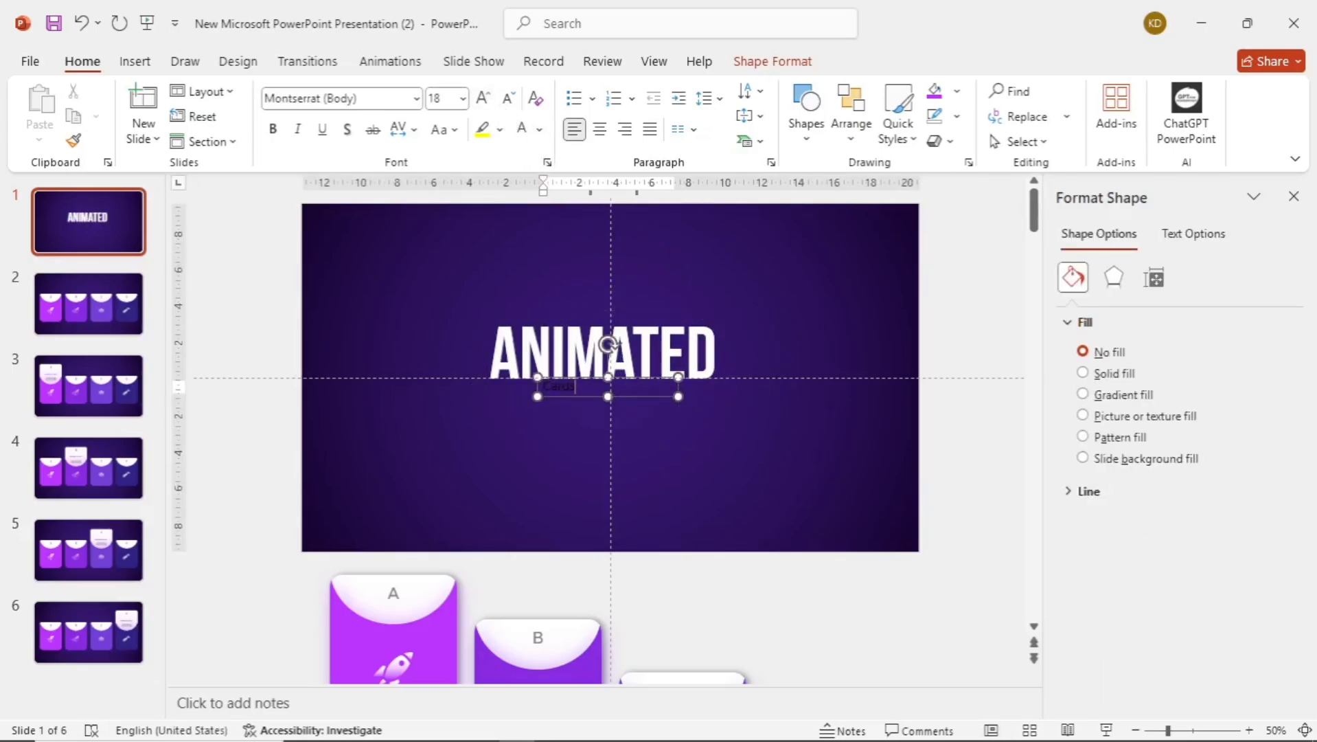
type("rds")
key("ctrl+a")
left_click(493, 100)
left_click(493, 99)
left_click(493, 99)
left_click(494, 99)
left_click(493, 100)
left_click(493, 99)
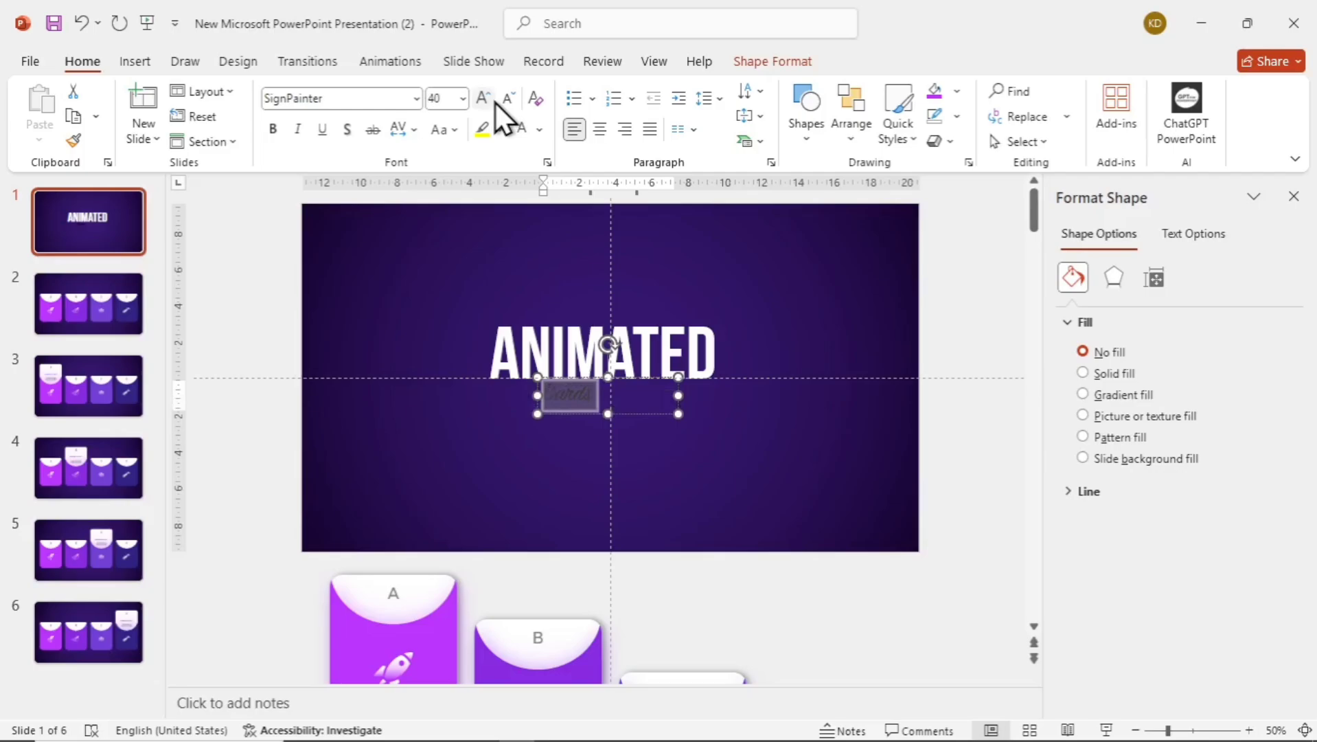
left_click(493, 99)
left_click(493, 99)
left_click(493, 99)
left_click(493, 100)
left_click(493, 100)
left_click(493, 99)
left_click(493, 100)
left_click(539, 129)
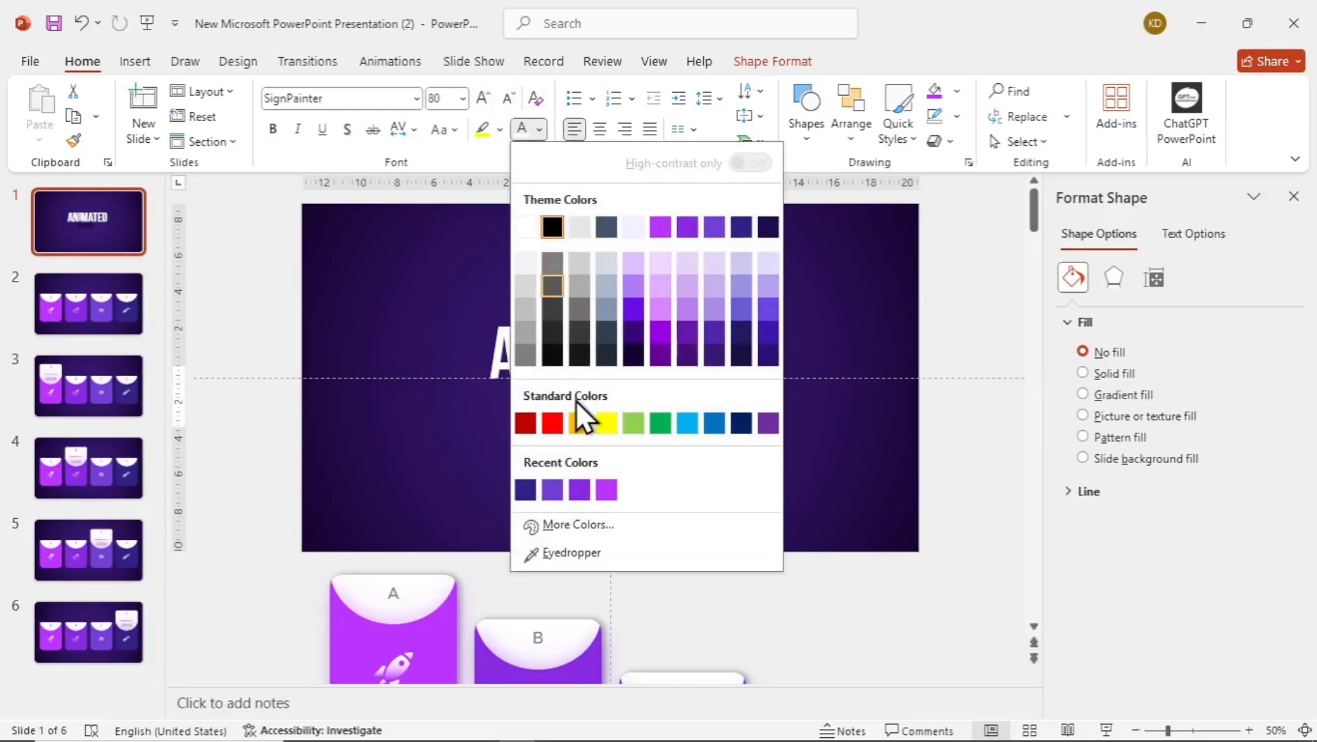
left_click(579, 423)
- Give ANIMATED a coloured outer shadow with blur 40 and distance 0
left_click(661, 463)
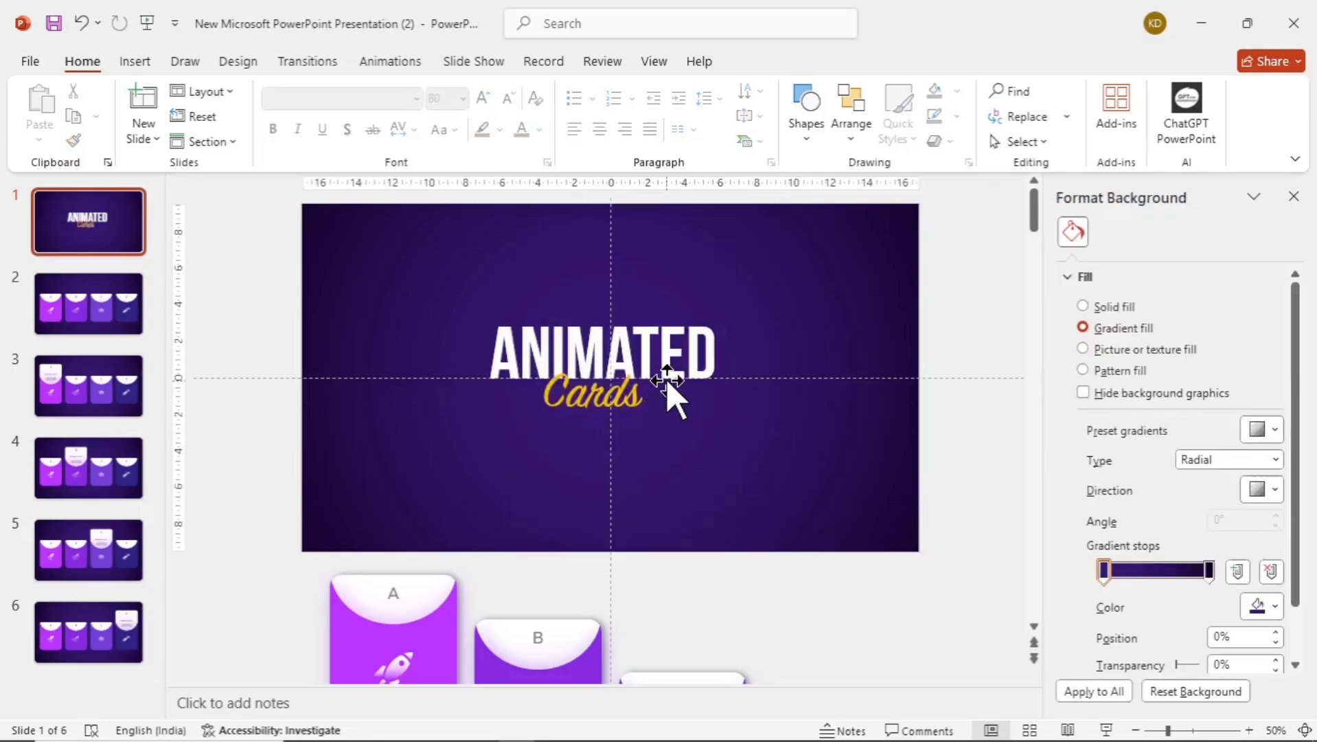
left_click(677, 344)
double_click(677, 343)
left_click(1207, 241)
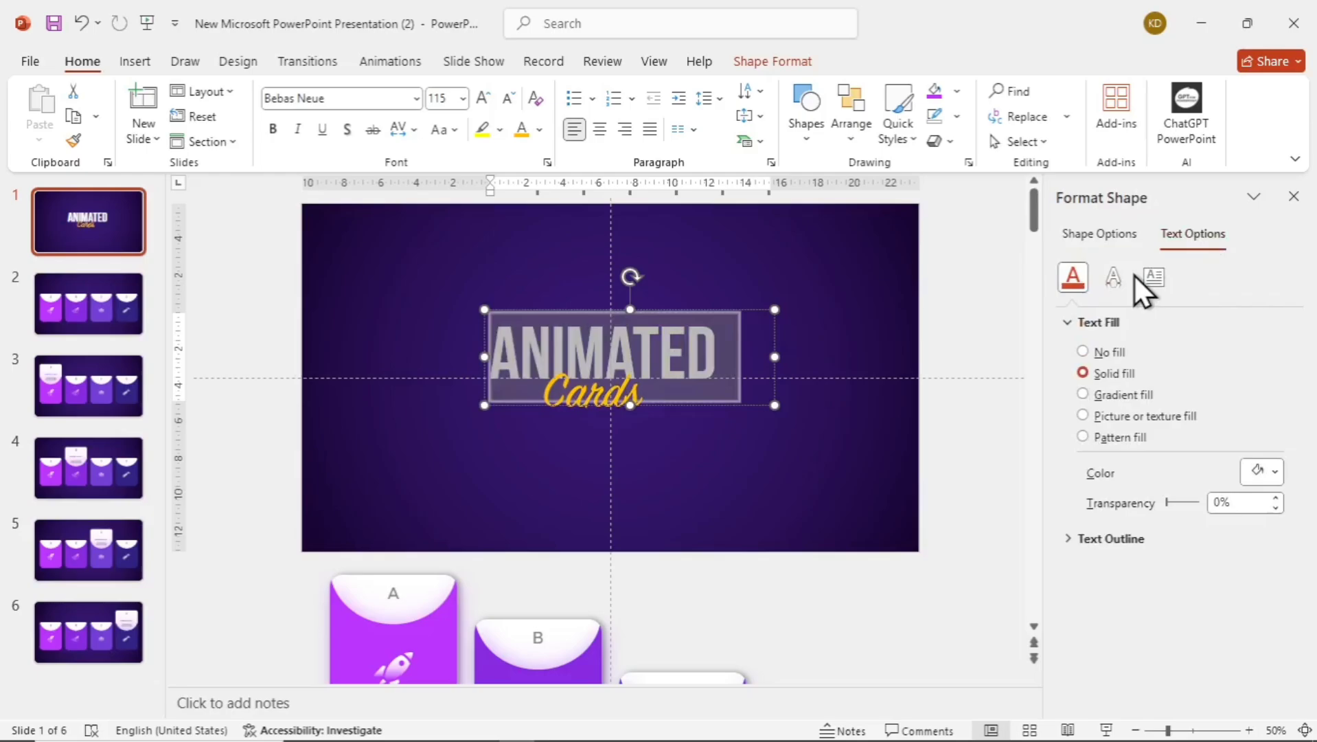
left_click(1113, 277)
left_click(1263, 350)
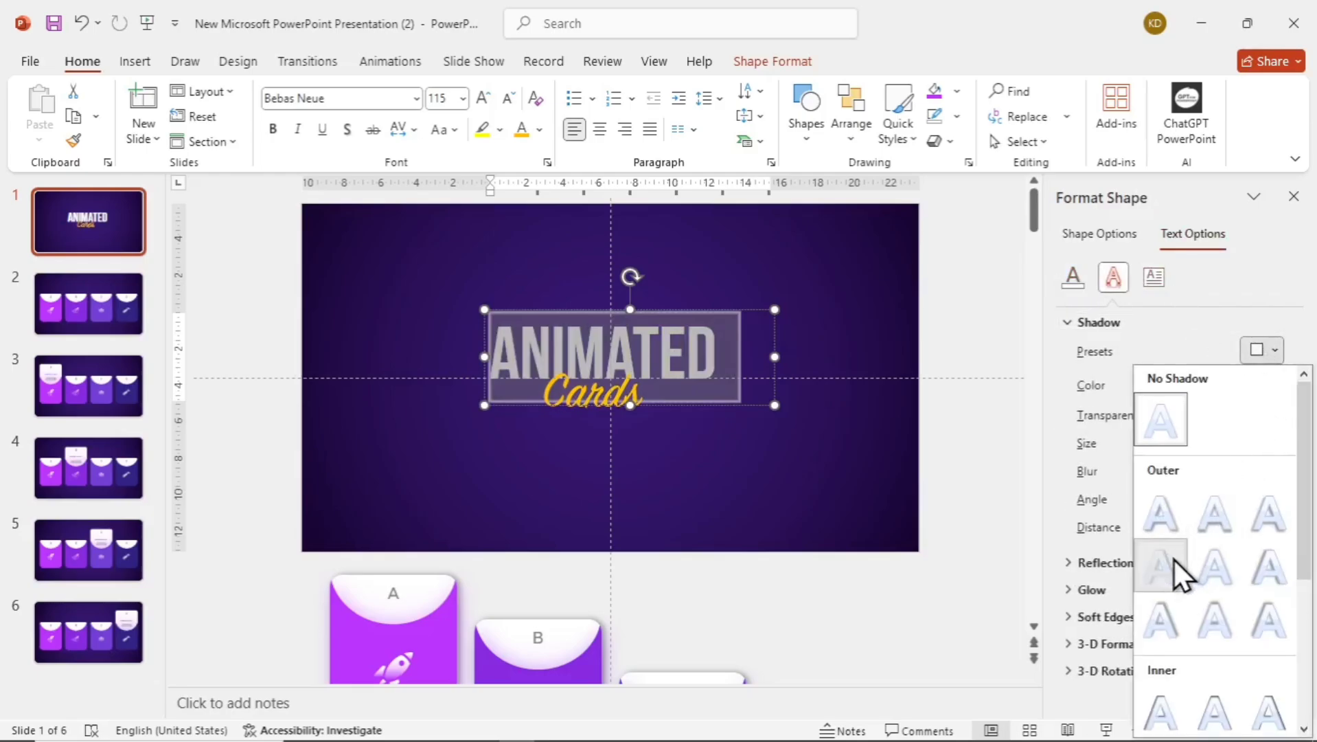
left_click(1174, 559)
left_click(1276, 384)
left_click(1056, 84)
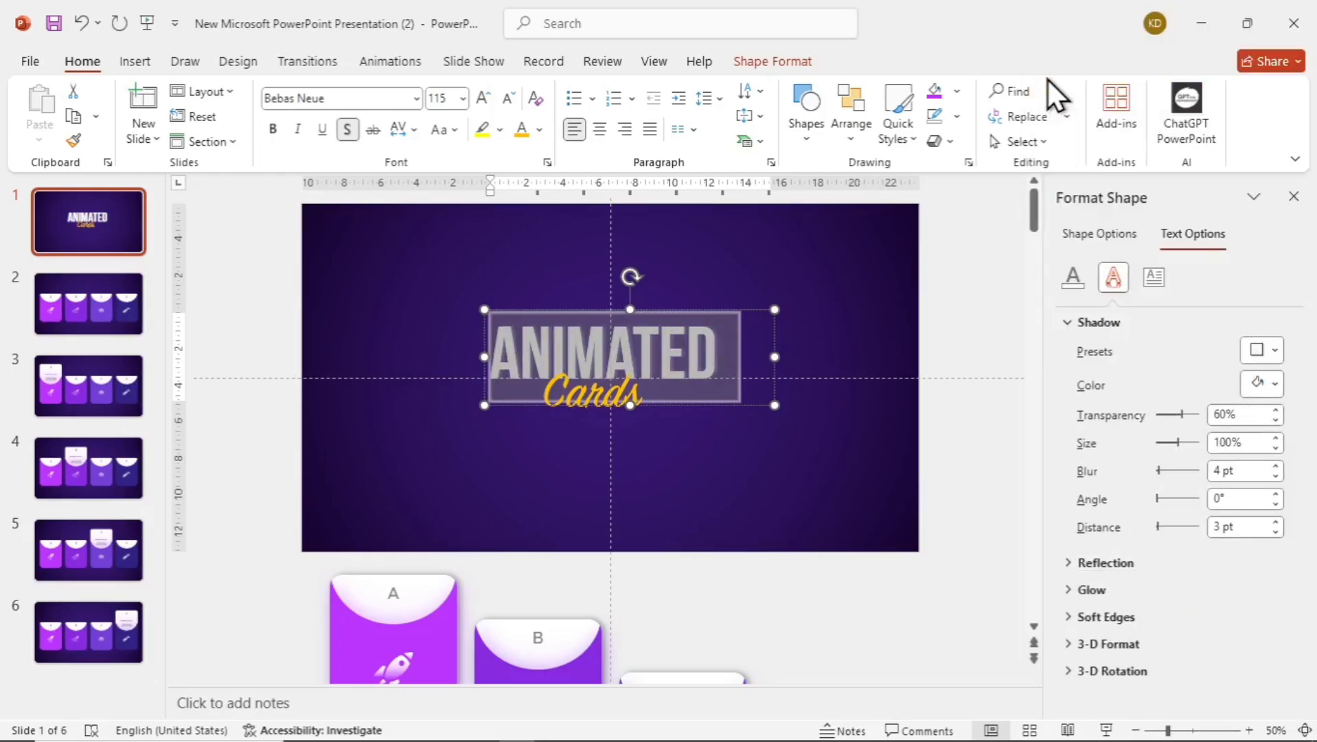
left_click(1210, 471)
type("40")
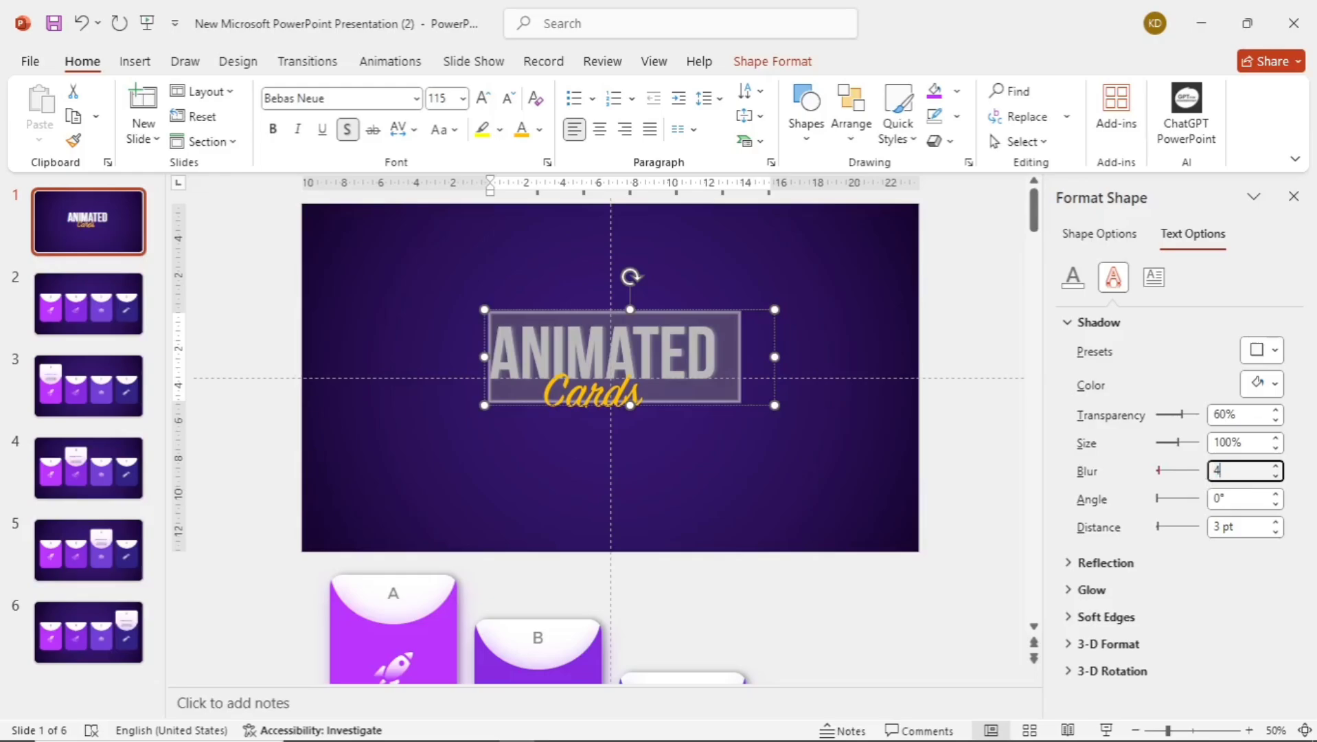
left_click(1230, 527)
type("0")
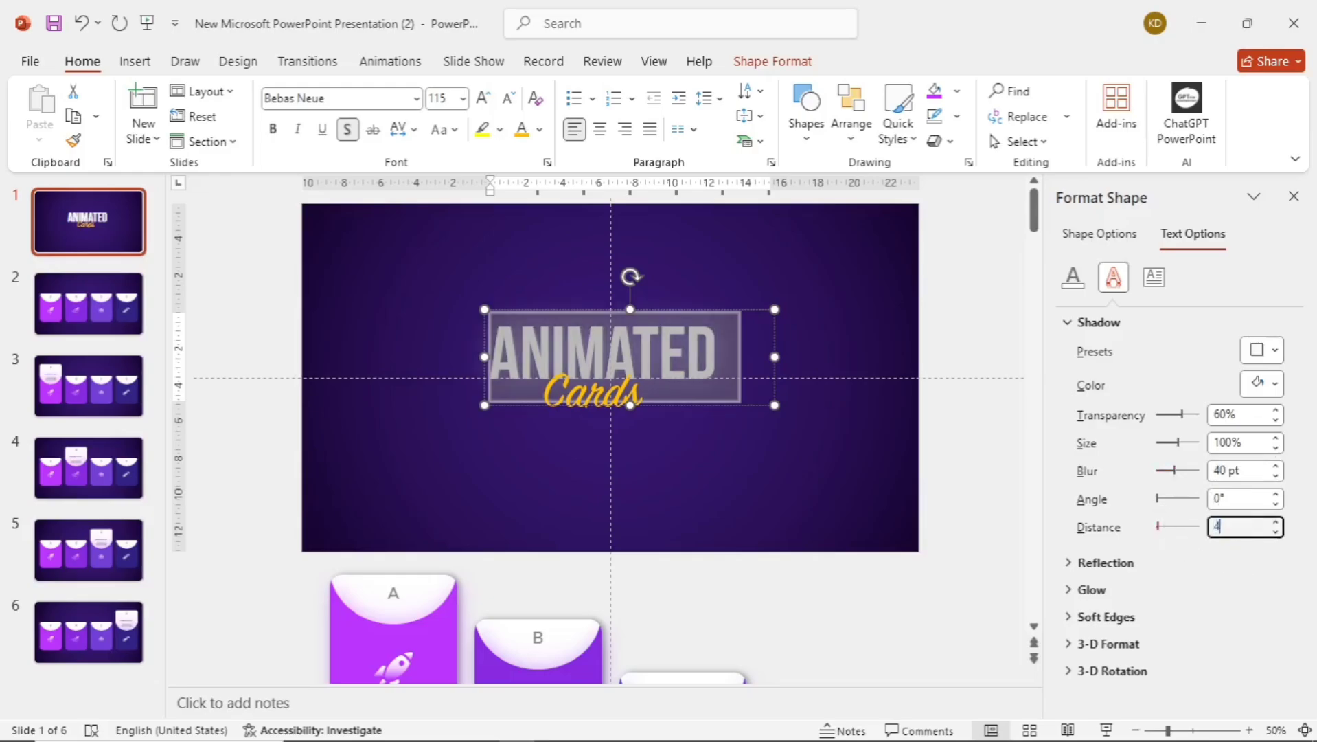
- Give Cards a top-offset outer shadow with blur 11
left_click(616, 410)
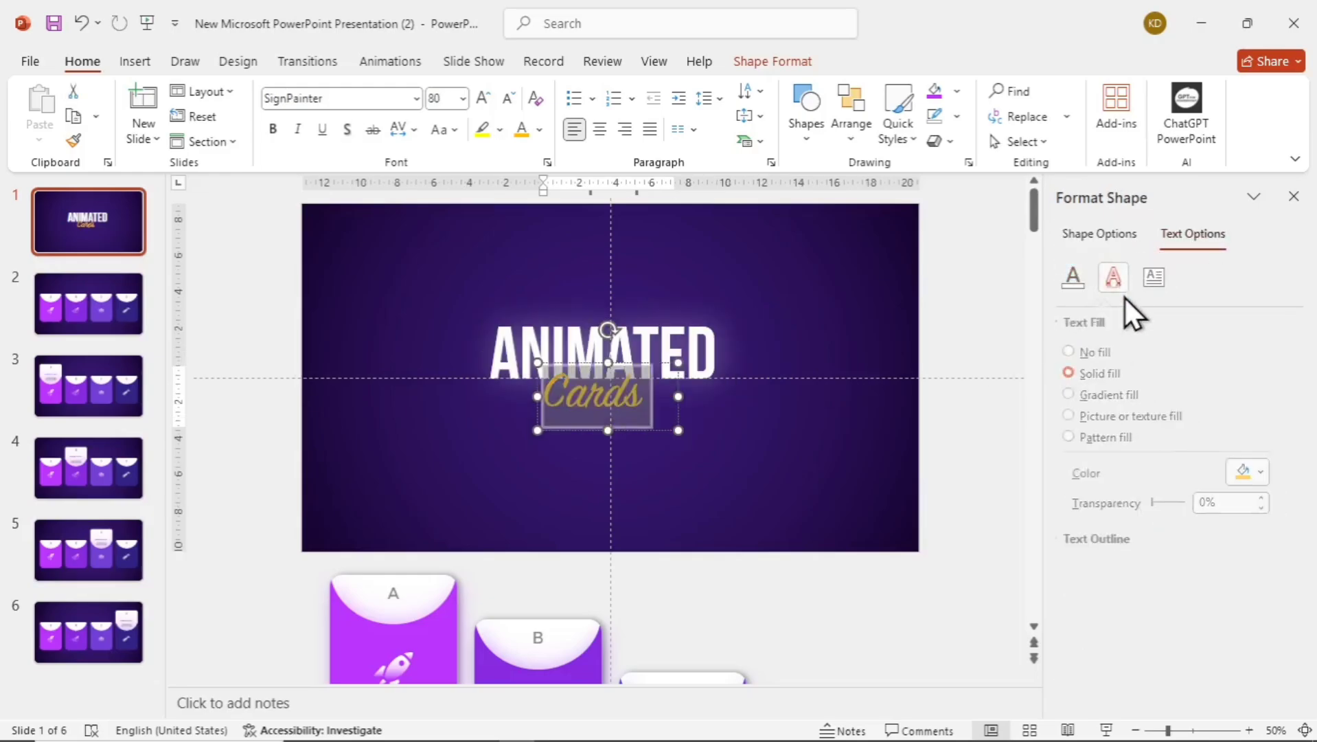
left_click(1113, 276)
left_click(1274, 350)
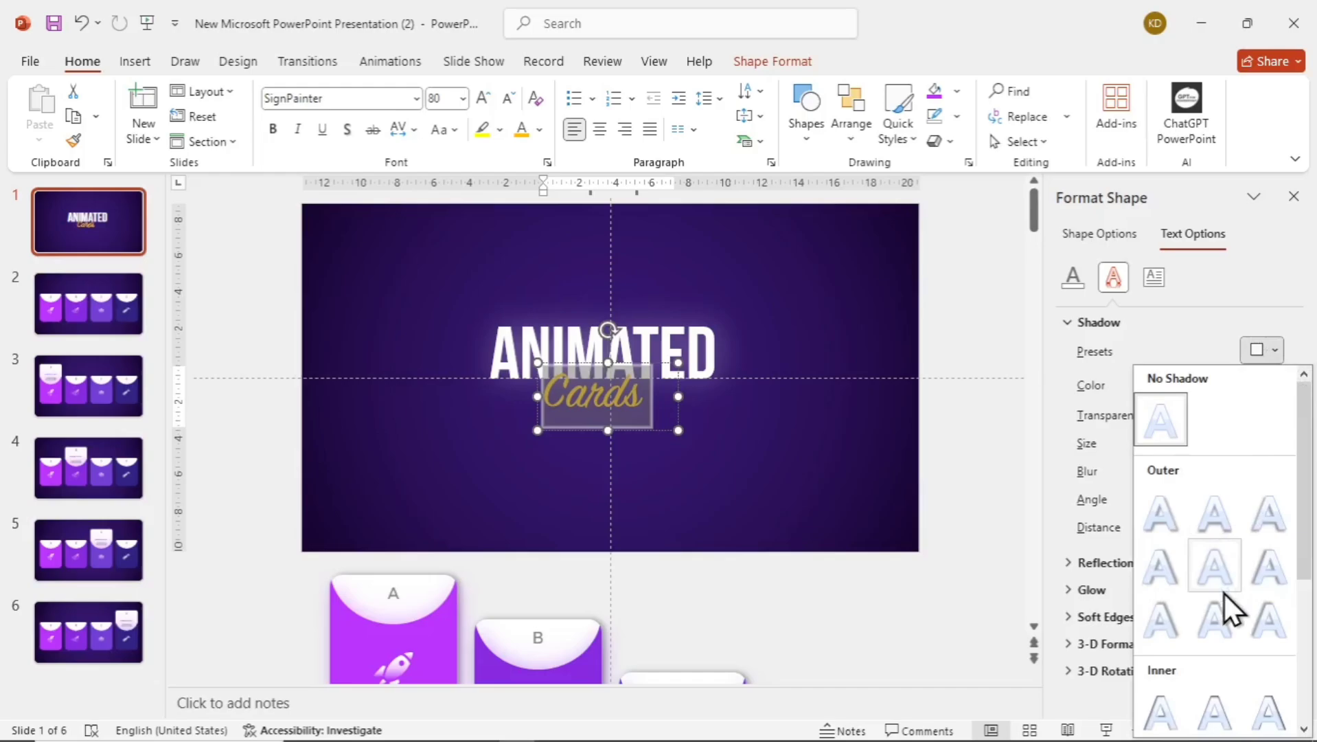
left_click(1218, 610)
left_click_drag(1244, 471, 1169, 468)
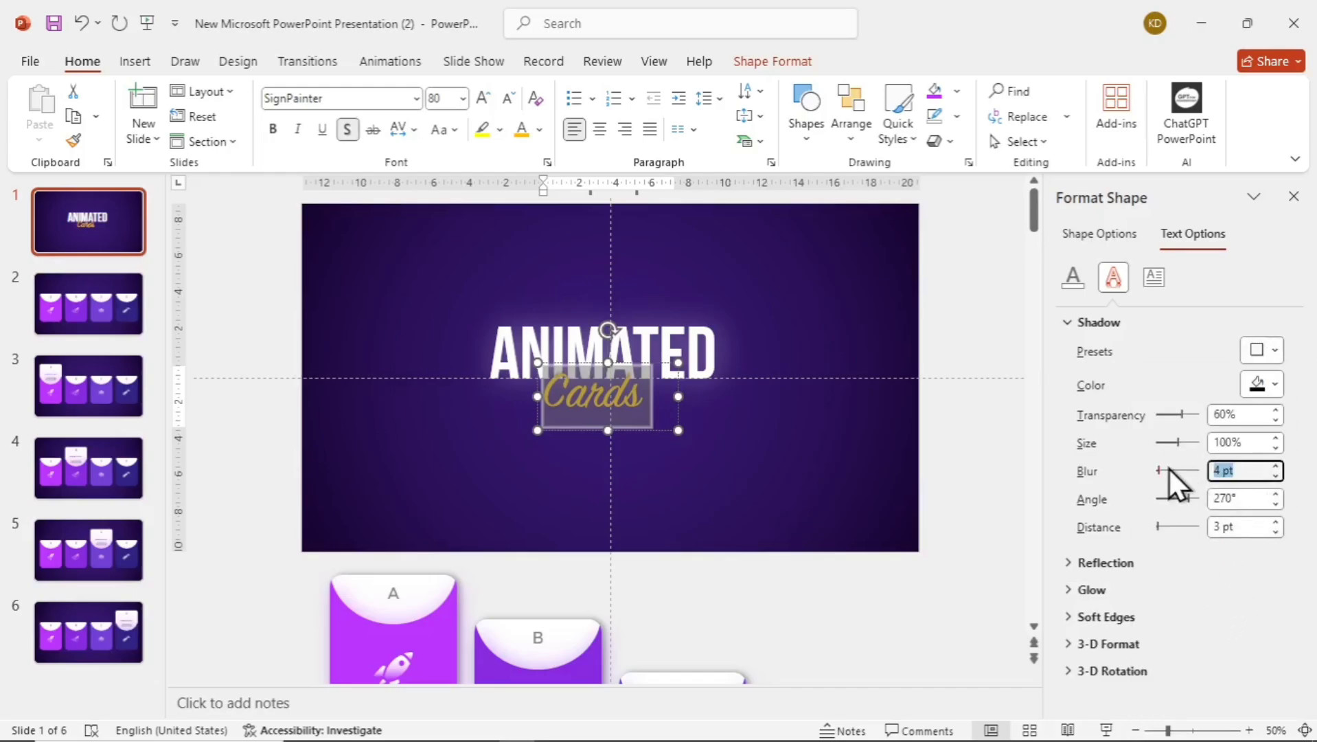
type("11")
left_click_drag(1260, 527, 1128, 539)
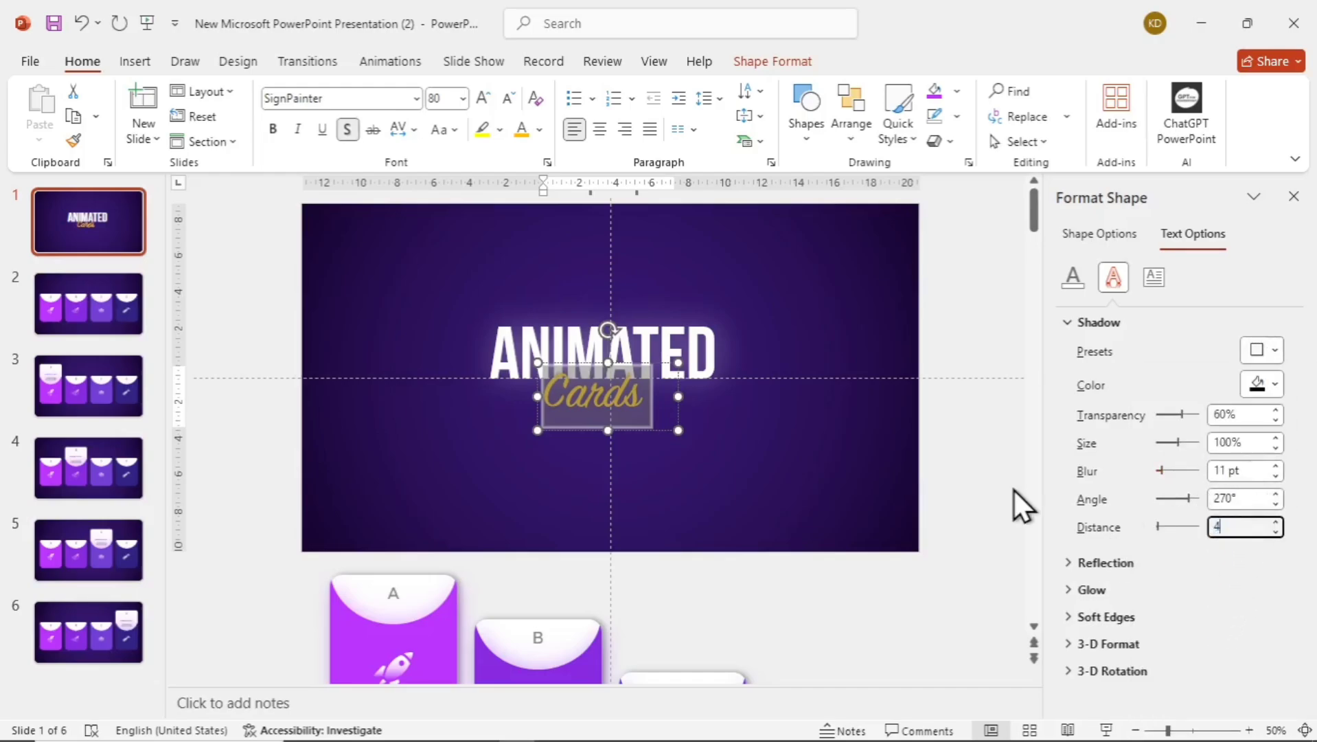
- Paste the ANIMATED Cards title onto slide 2, positioned just above its top edge
left_click_drag(440, 278, 795, 559)
left_click(799, 497)
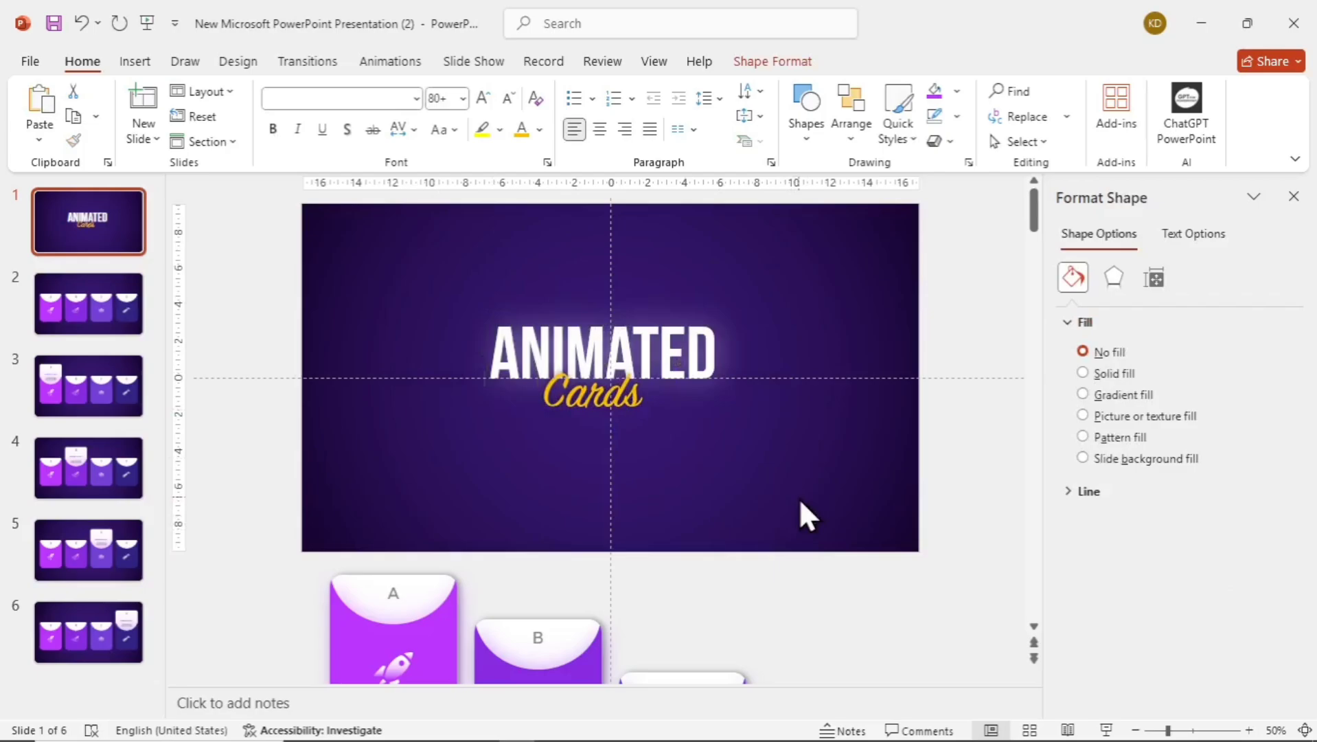
left_click(104, 311)
key("ctrl+v")
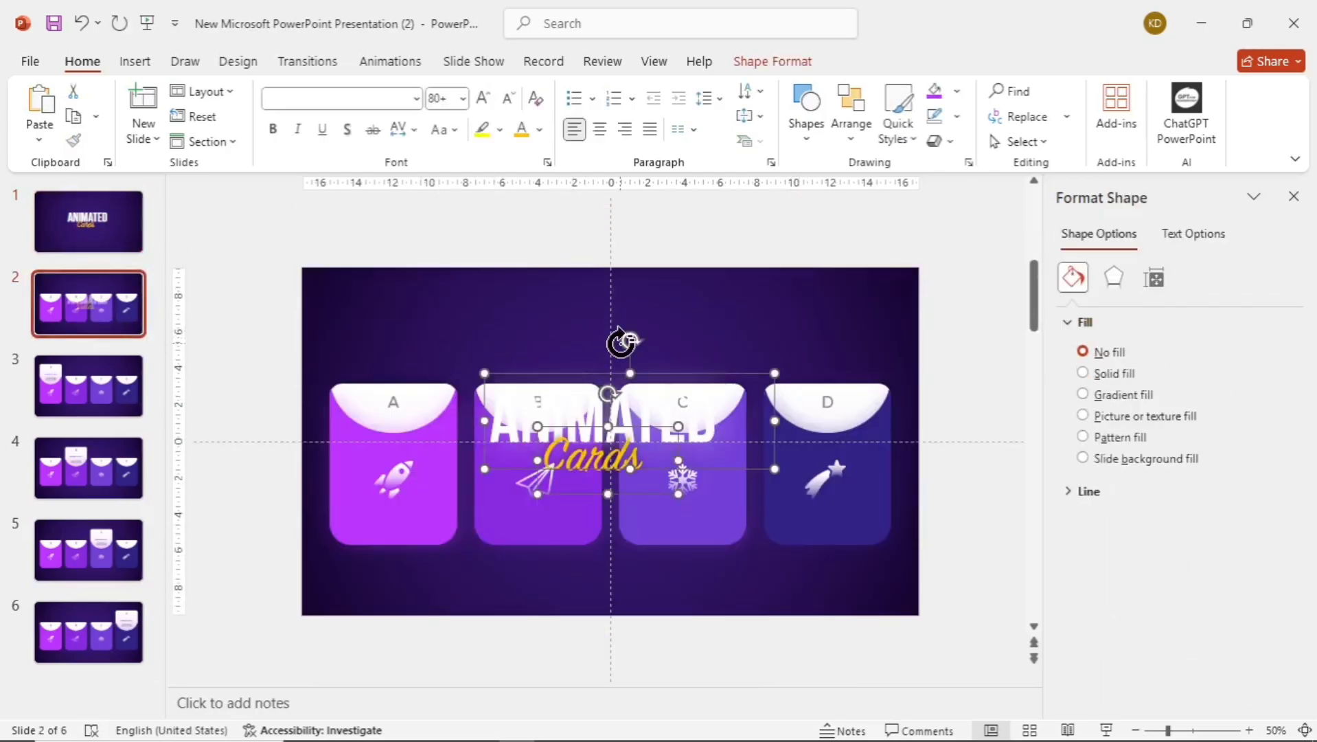
left_click_drag(671, 370, 659, 206)
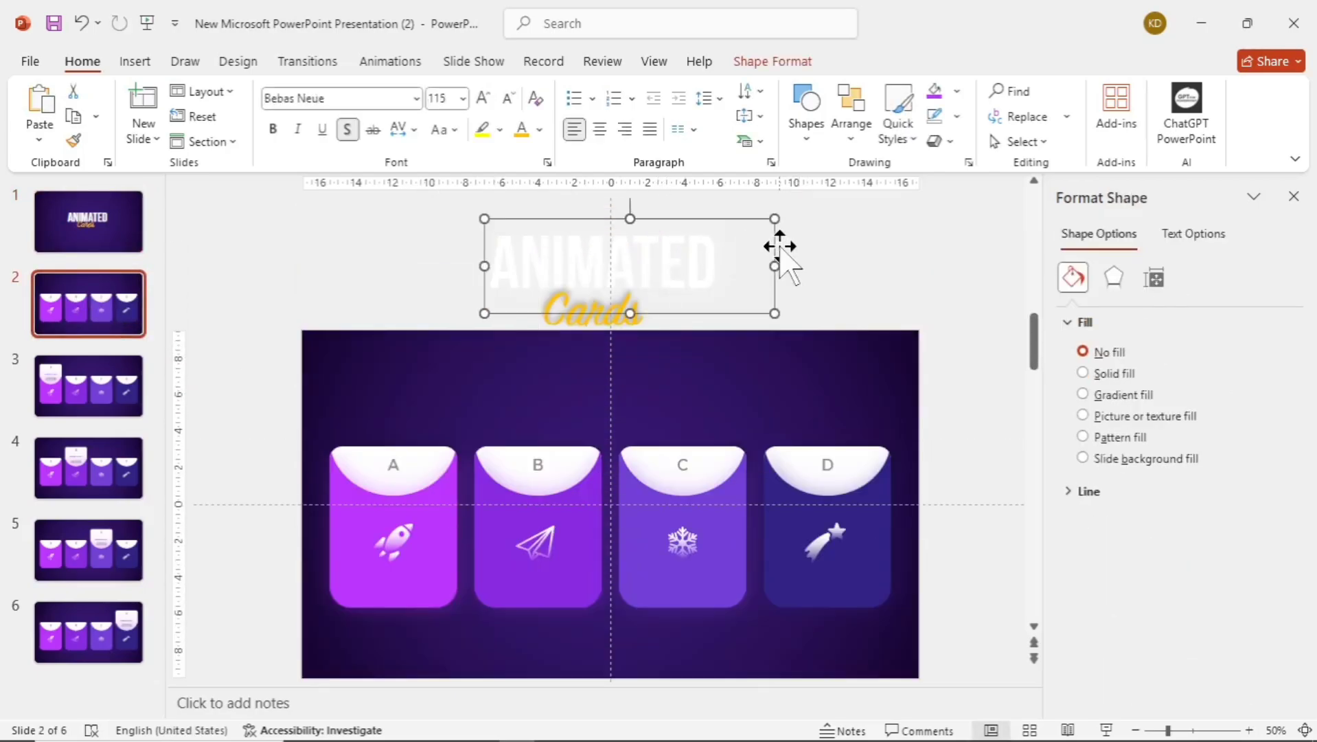
left_click(103, 306)
left_click(88, 427)
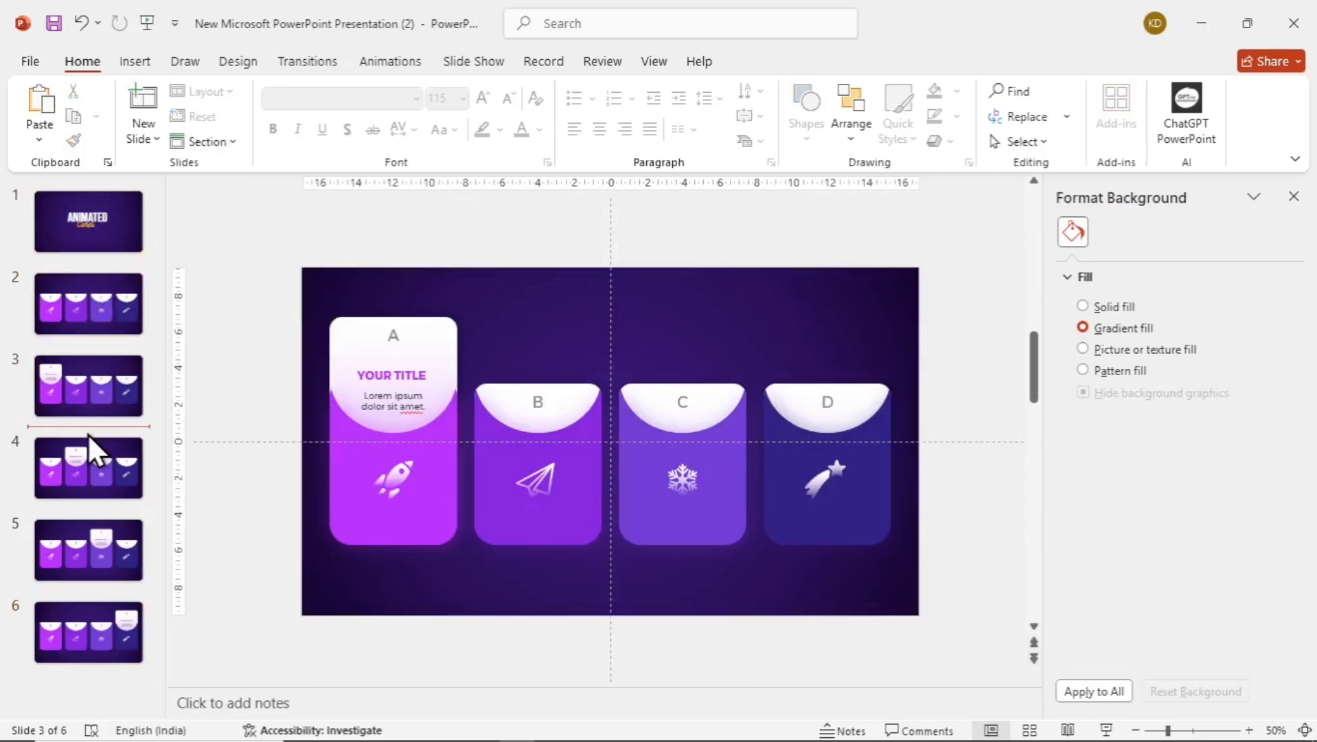
- Select slides 1–6, give them the Morph transition, then return to slide 1
left_click(81, 238)
left_click(89, 329, "shift")
left_click(88, 386, "shift")
left_click(101, 463, "shift")
left_click(86, 535, "shift")
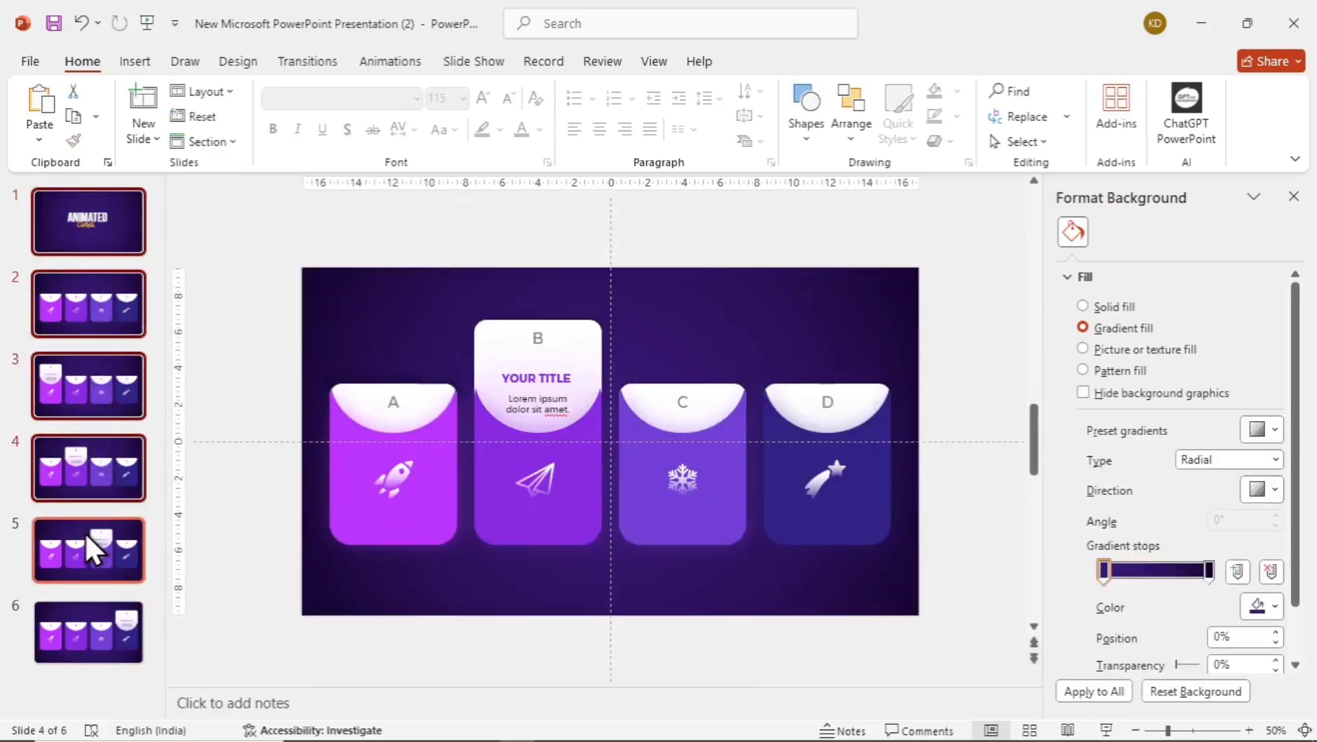
left_click(87, 634, "shift")
left_click(317, 68)
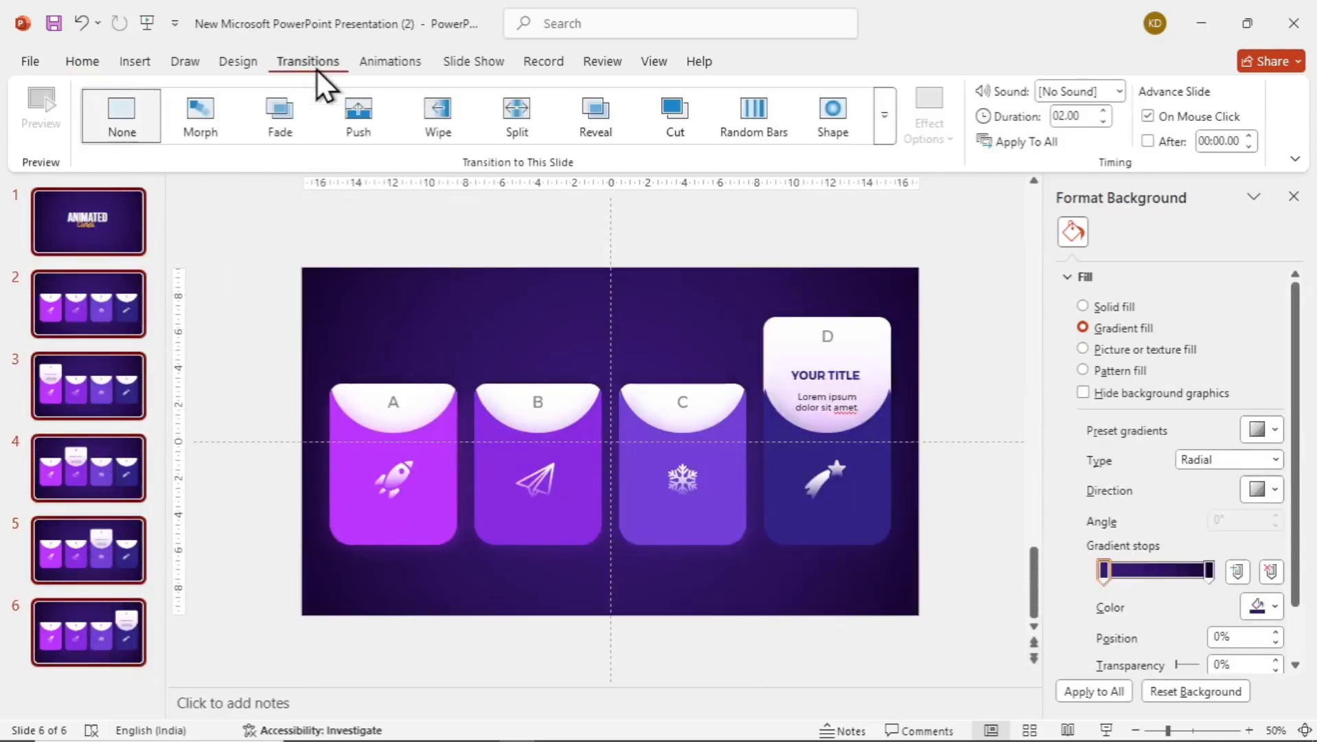
left_click(194, 121)
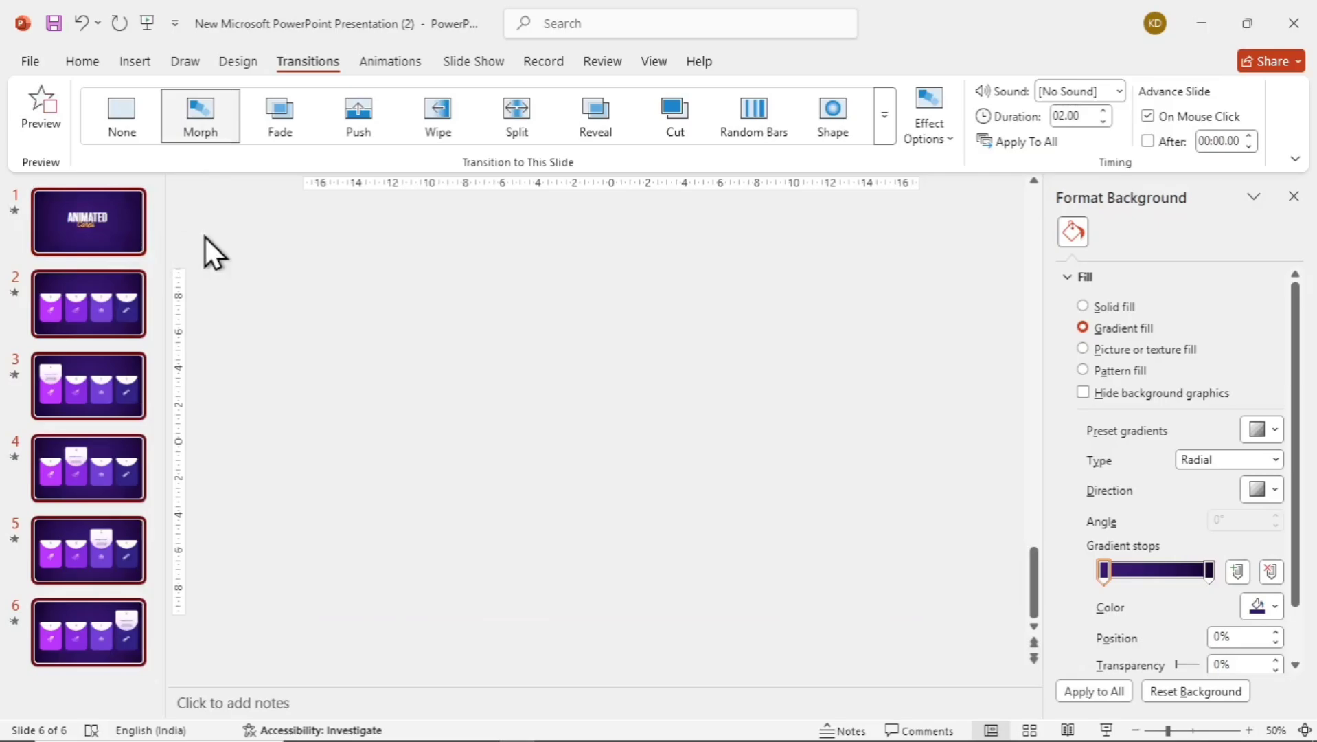
left_click(87, 216)
left_click(456, 64)
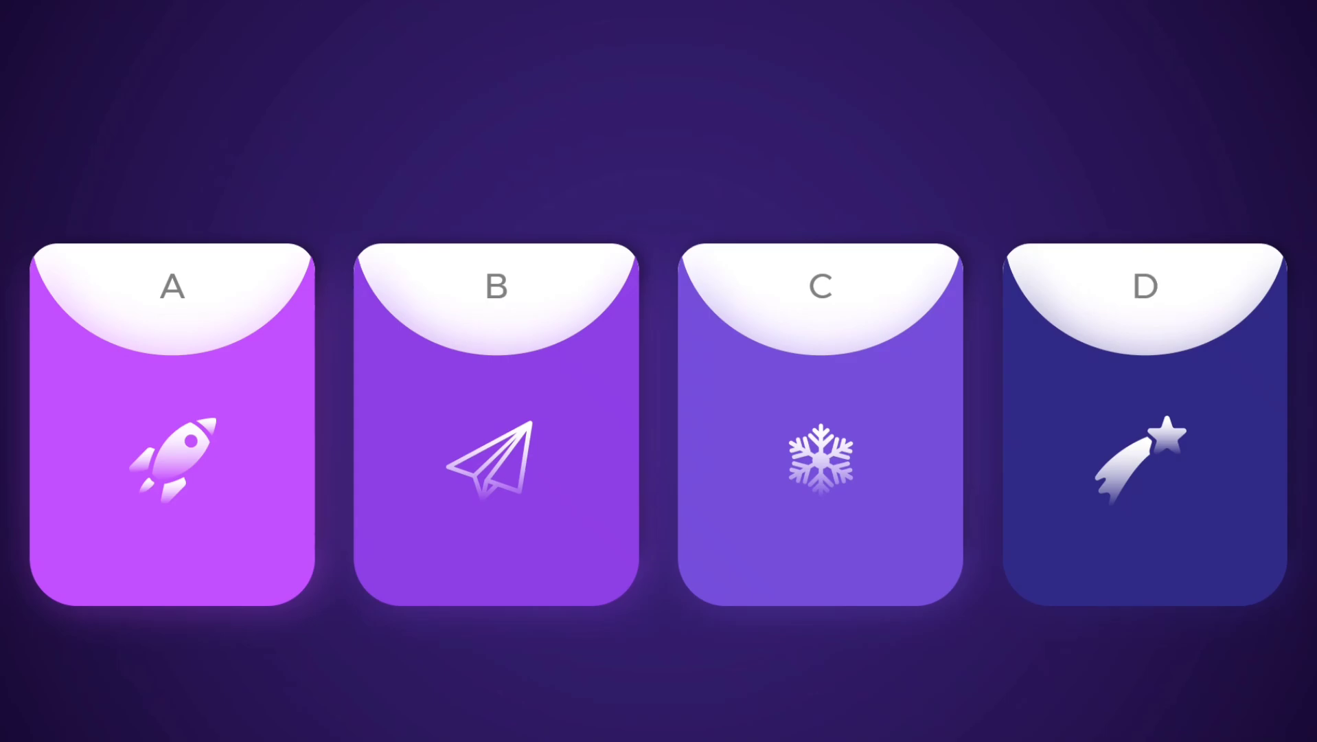
- Advance the slideshow to the slide where card A raises its text panel
key("Right")
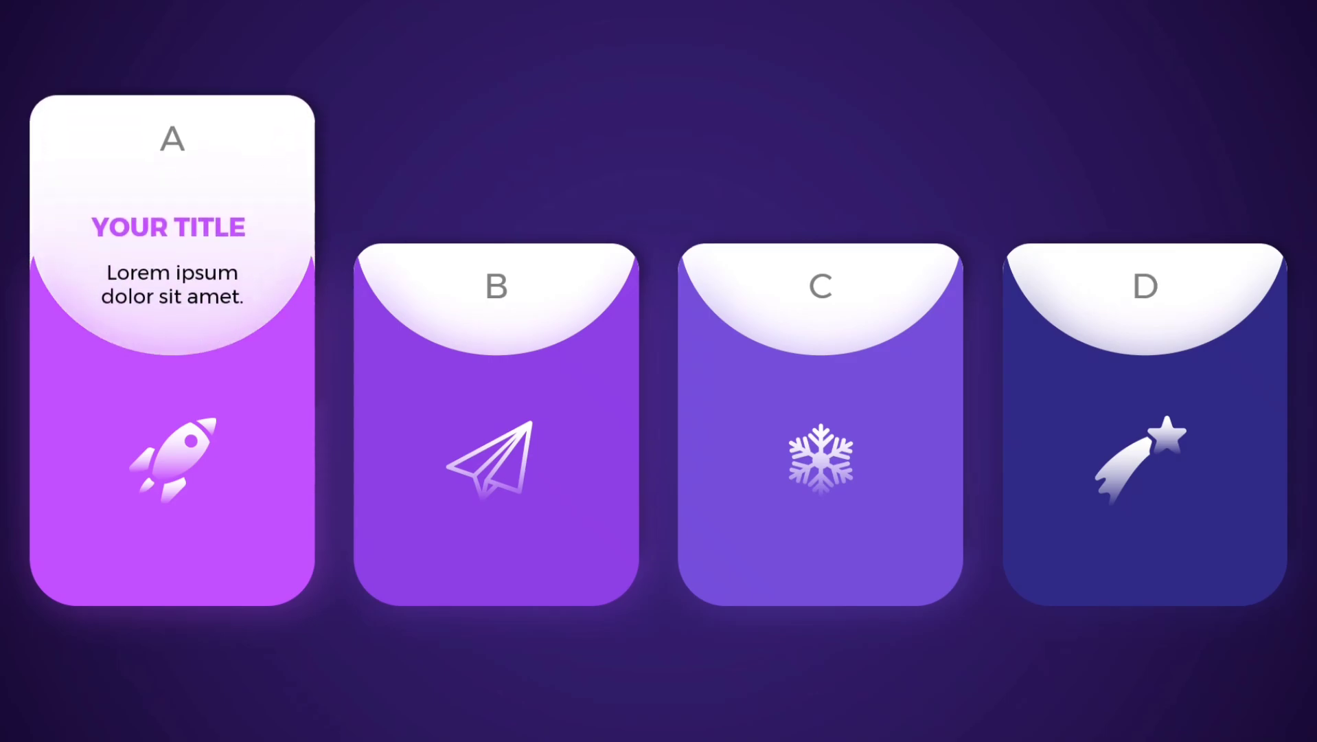